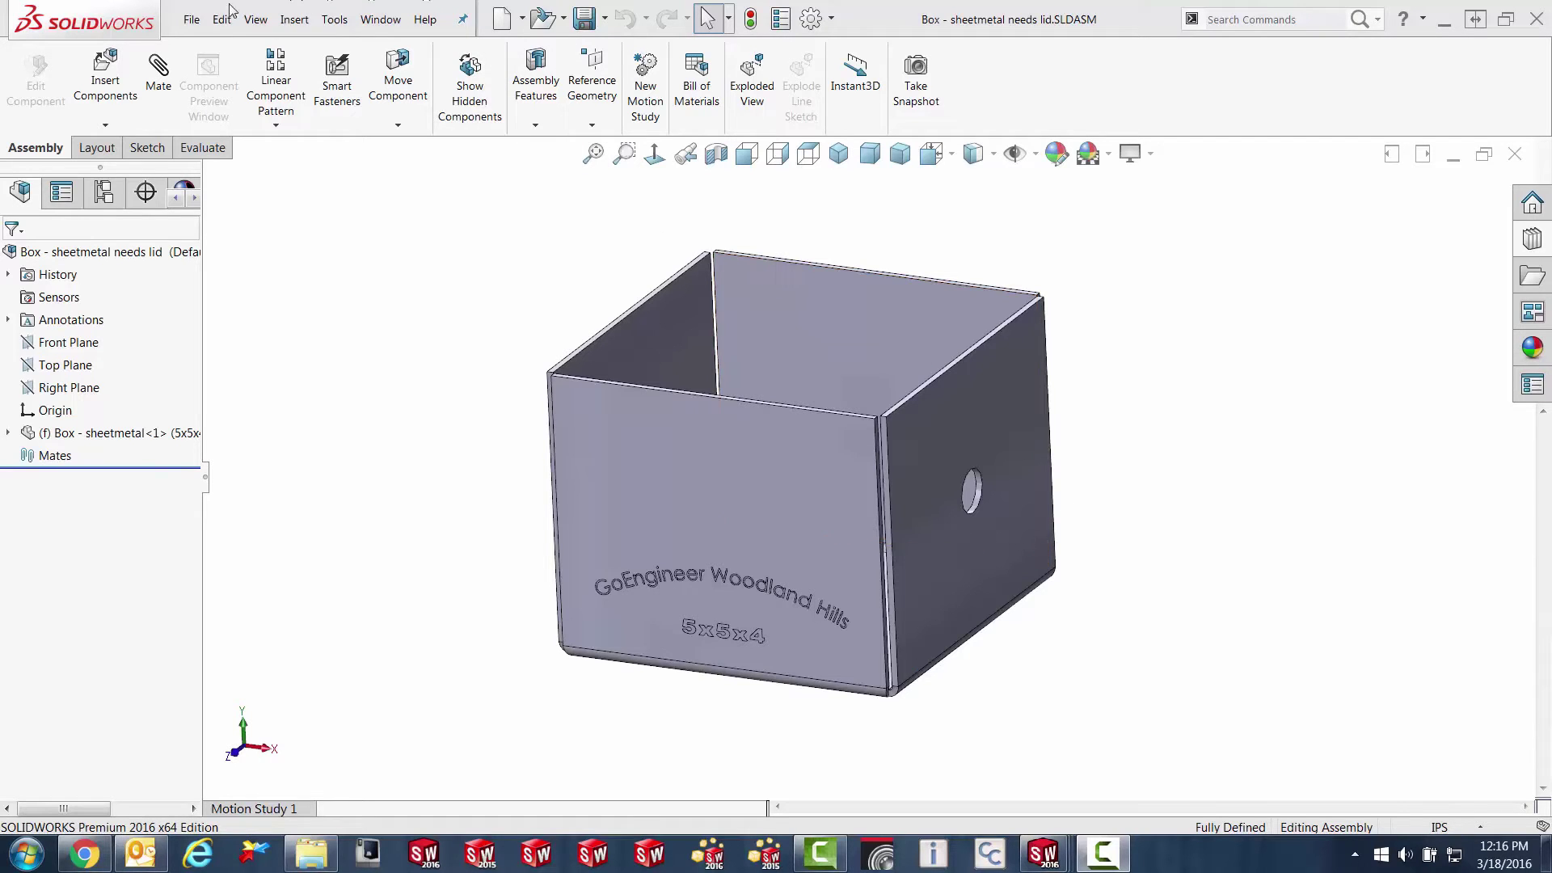
Insert the Lid - Sheetmetal Box part from the Mate Reference folder onto the open box, using the 5x5 configuration.
{"action": "key", "text": "alt+Tab"}
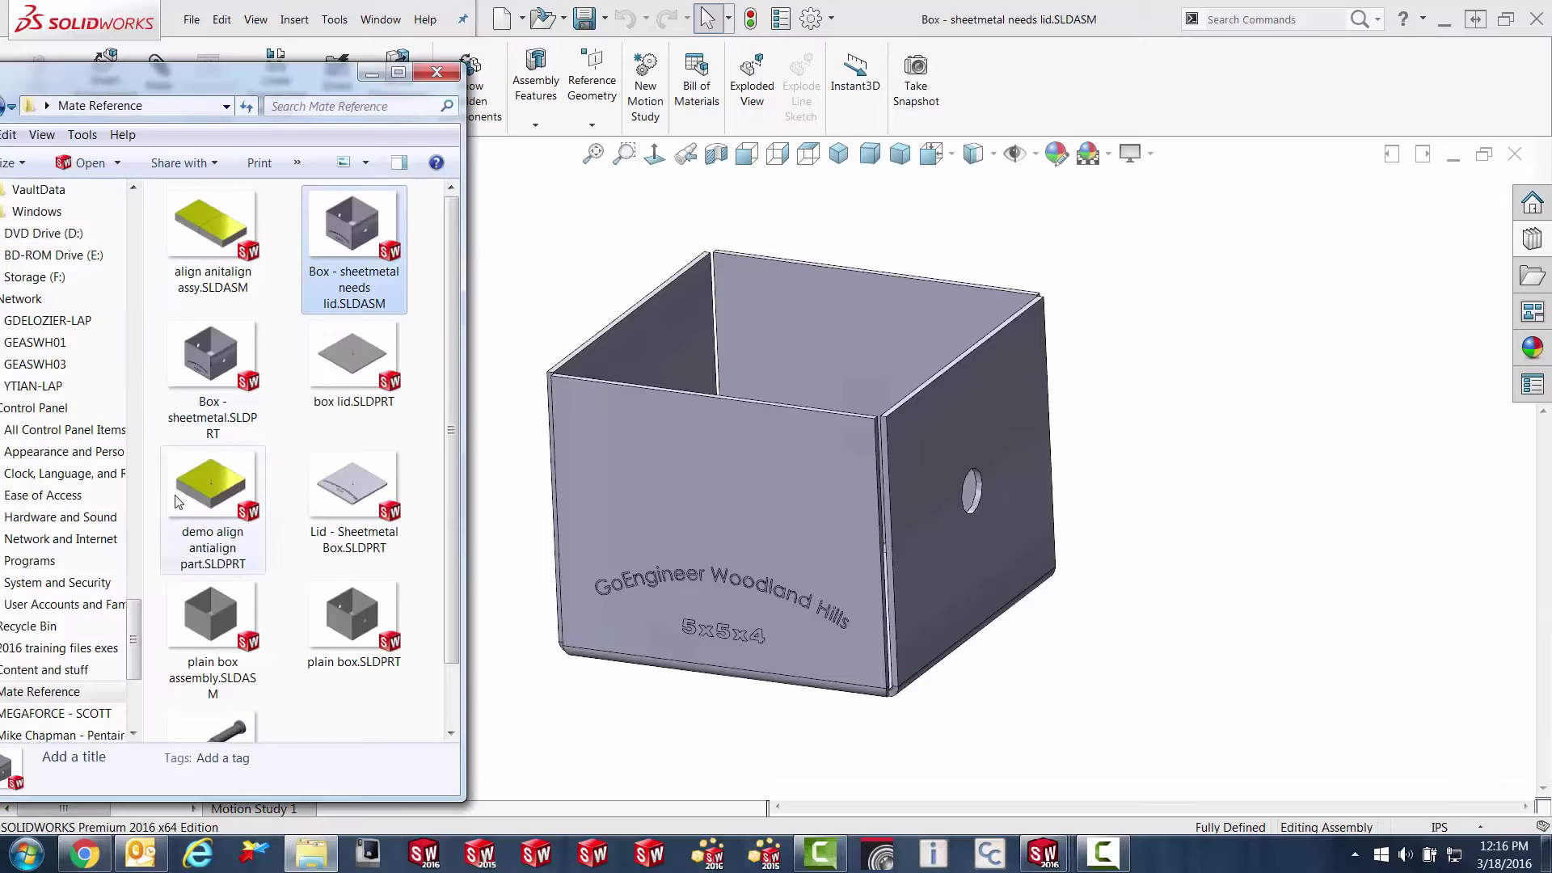
{"action": "left_click", "coordinate": [363, 501]}
{"action": "left_click_drag", "start_coordinate": [363, 501], "coordinate": [616, 434]}
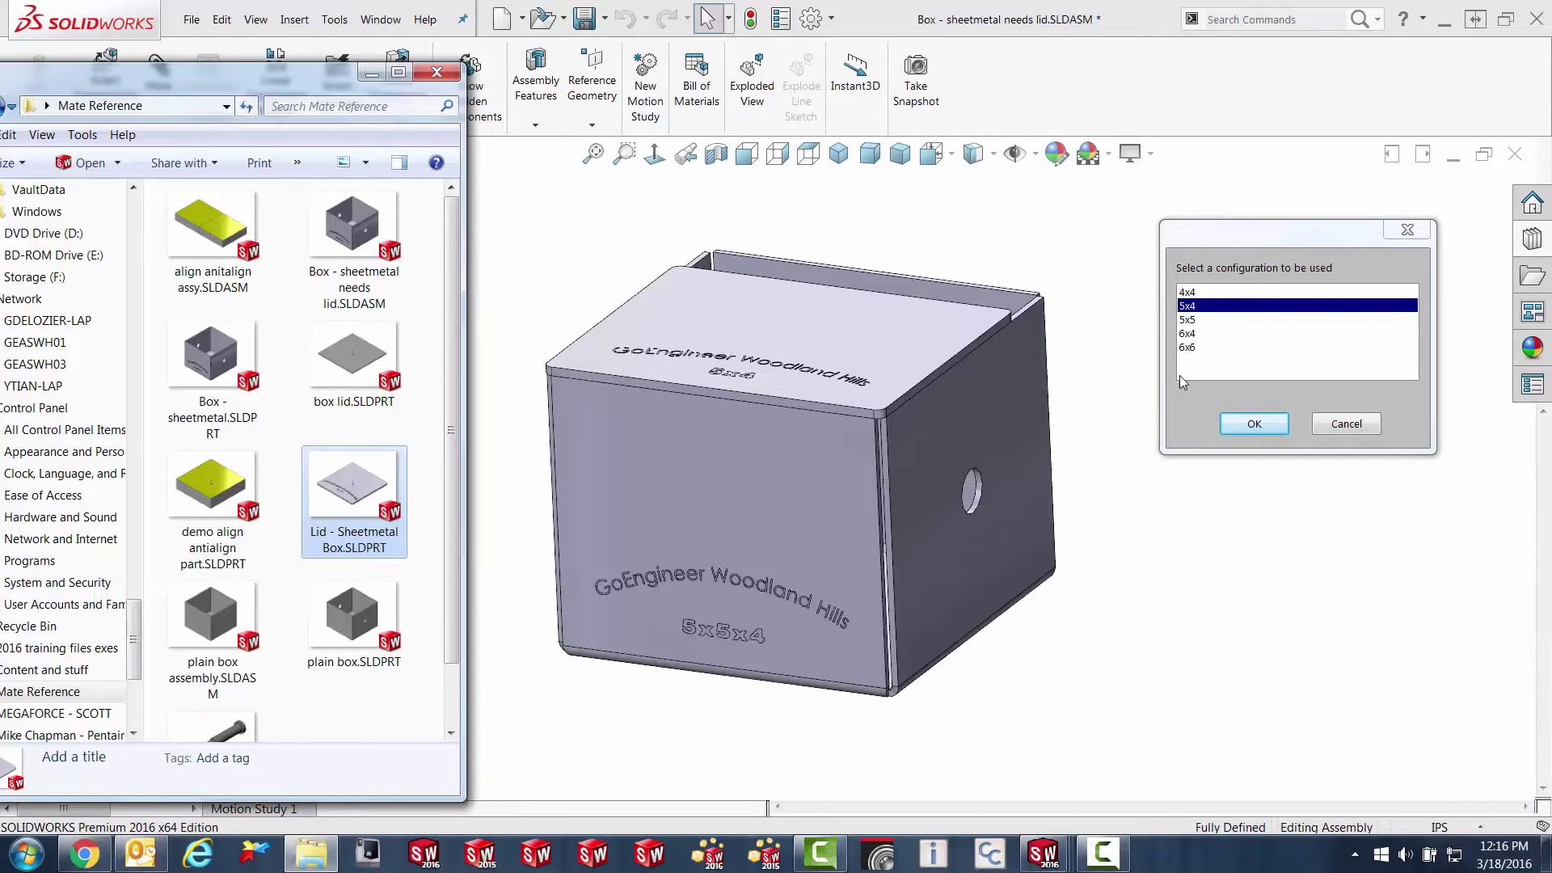
{"action": "left_click", "coordinate": [1187, 321]}
{"action": "left_click", "coordinate": [1252, 424]}
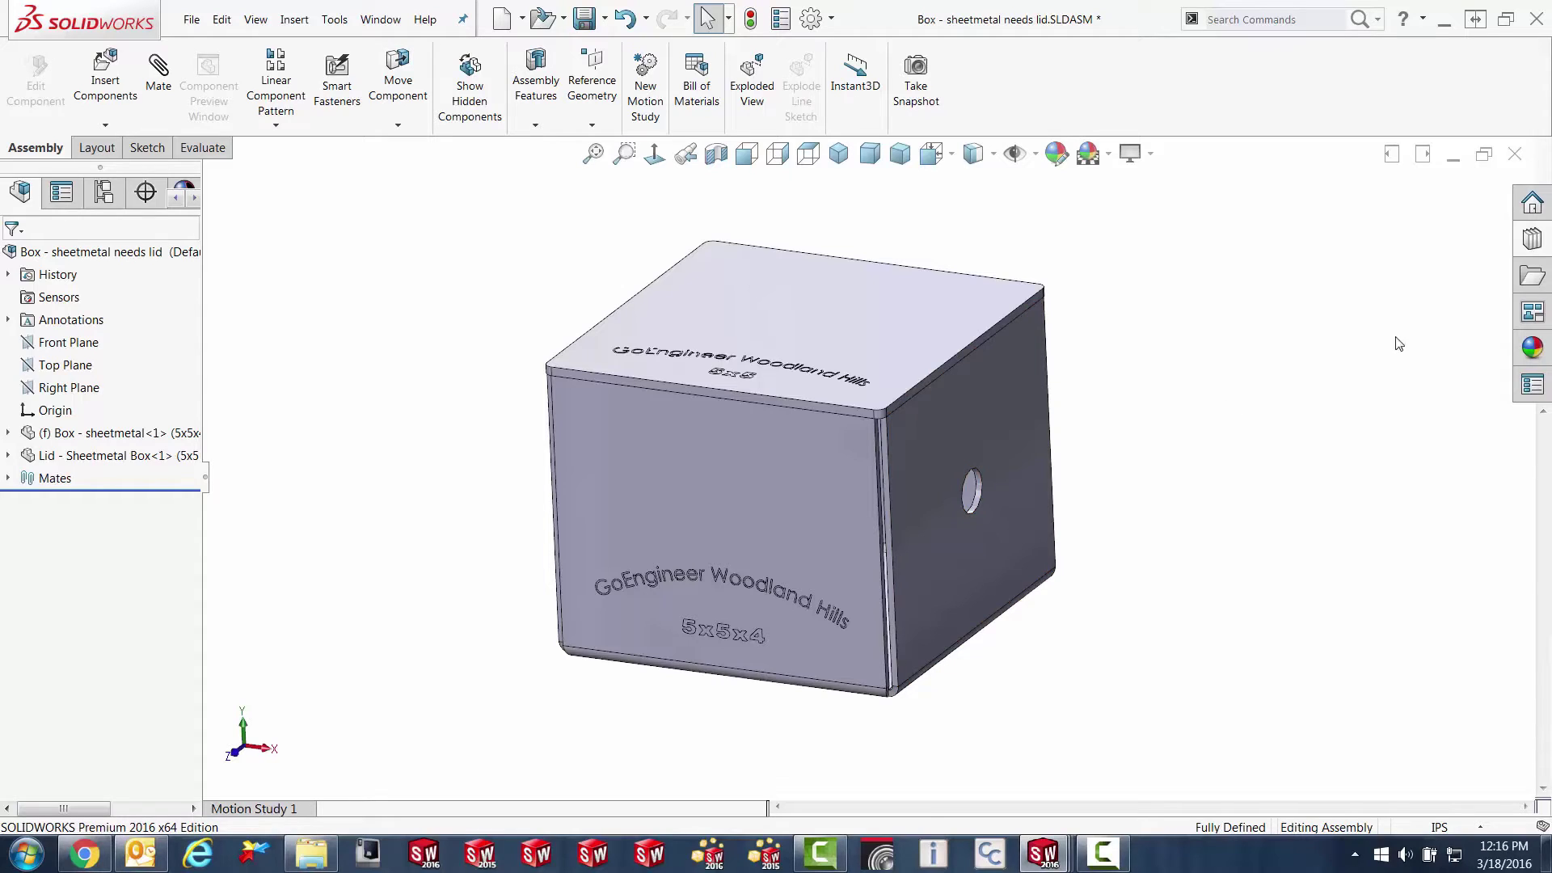
Insert one Shaft spec component from the design library's Hardware folder into the hole in the box's side wall.
{"action": "left_click", "coordinate": [1532, 239]}
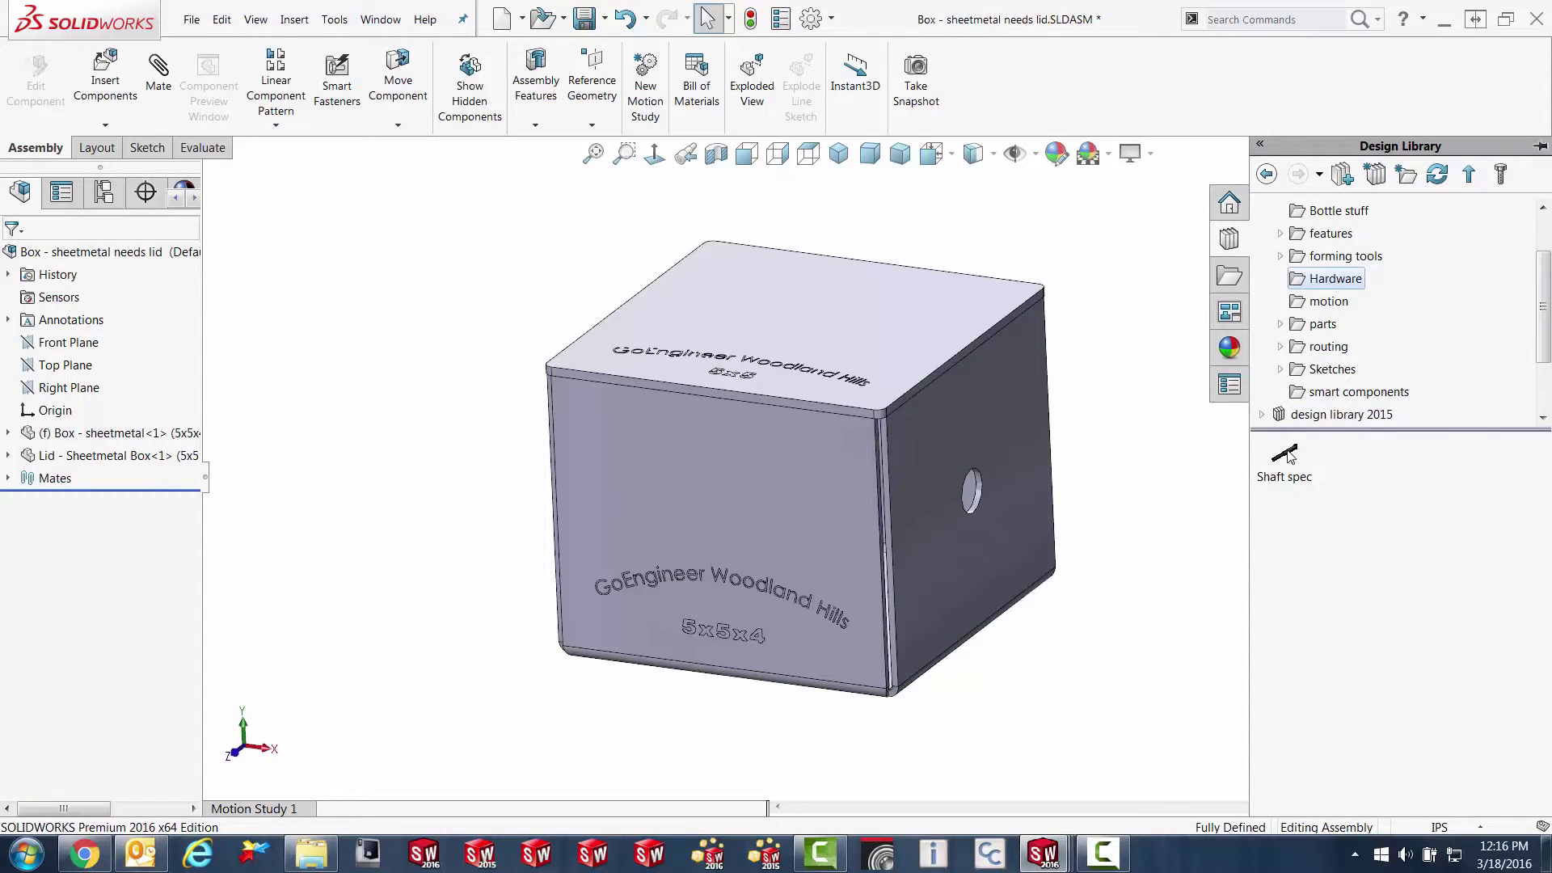
{"action": "mouse_move", "coordinate": [1288, 450]}
{"action": "left_click_drag", "start_coordinate": [1288, 452], "coordinate": [1007, 484]}
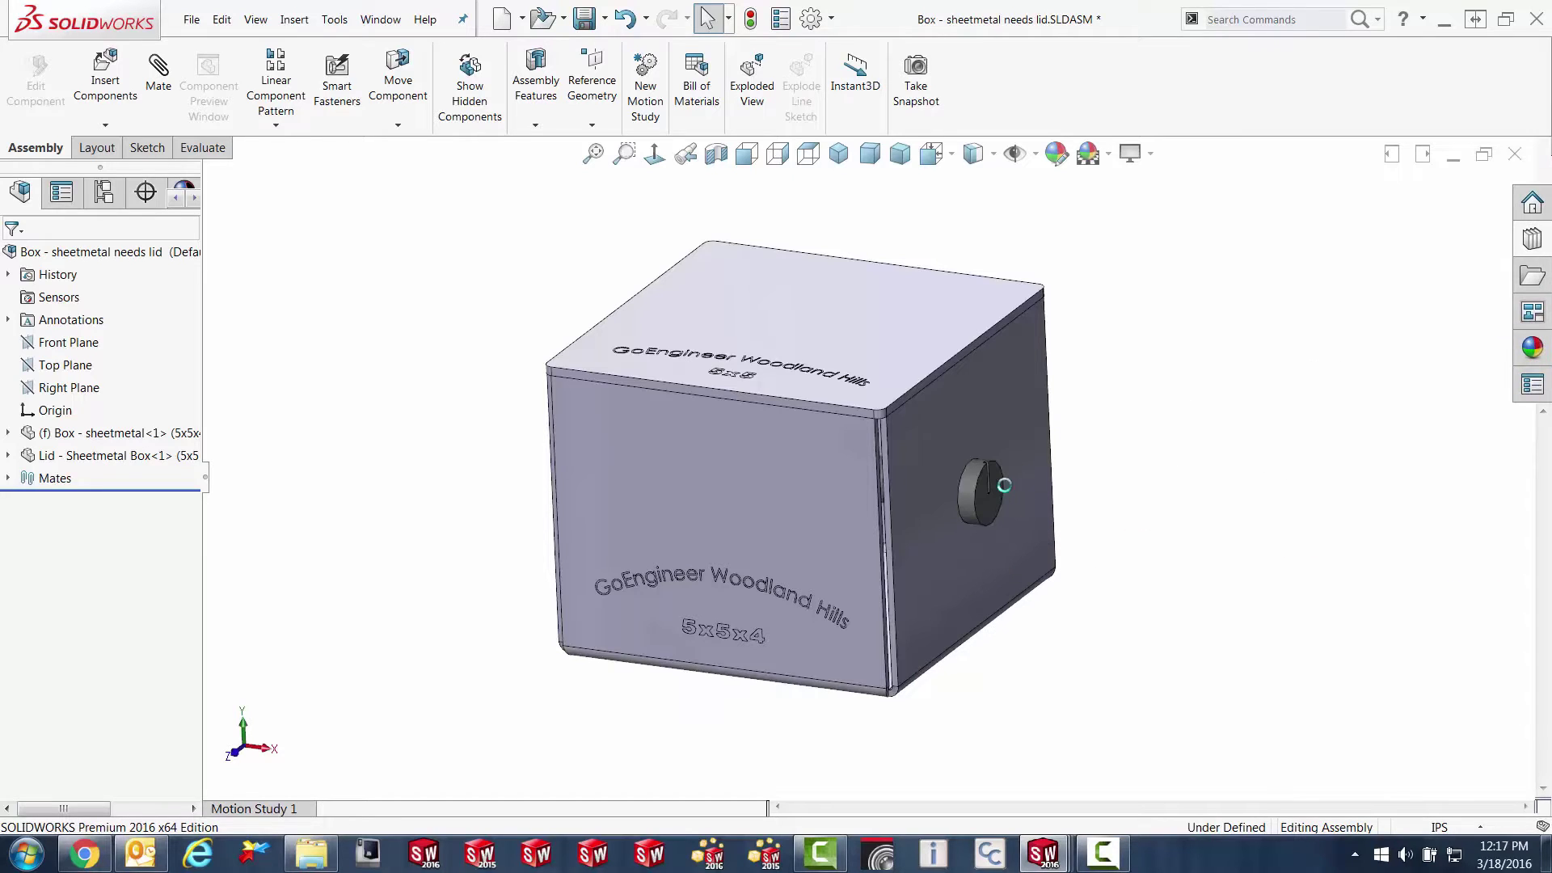
{"action": "left_click", "coordinate": [1251, 422]}
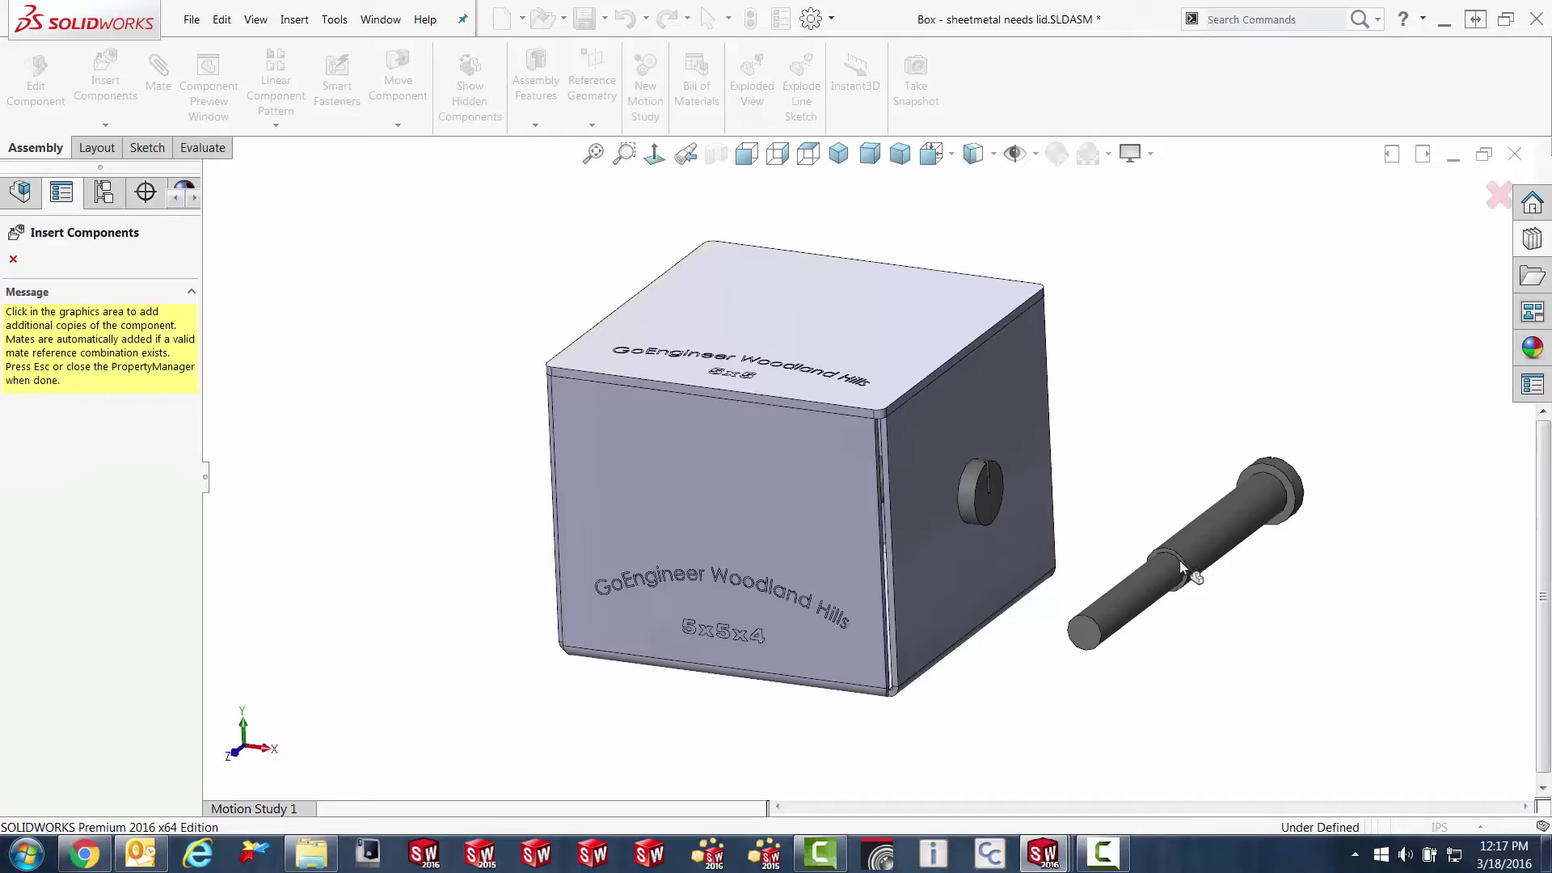
{"action": "key", "text": "Escape"}
{"action": "middle_click_drag", "start_coordinate": [1126, 554], "coordinate": [978, 492]}
{"action": "left_click_drag", "start_coordinate": [962, 502], "coordinate": [893, 477]}
{"action": "left_click", "coordinate": [1252, 490]}
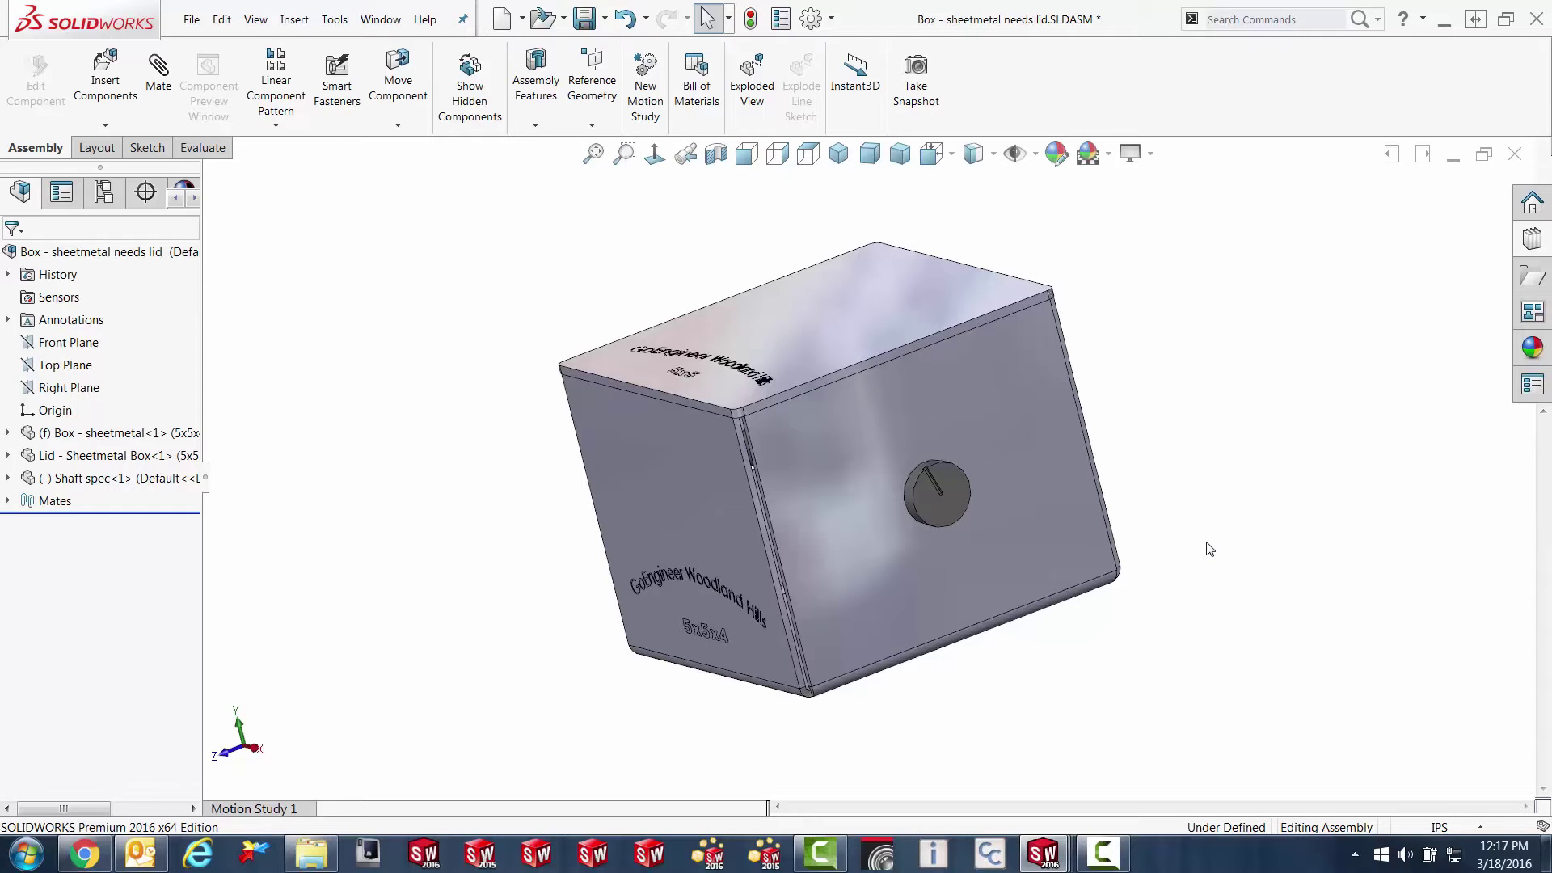
{"action": "middle_click_drag", "start_coordinate": [1150, 423], "coordinate": [1264, 391]}
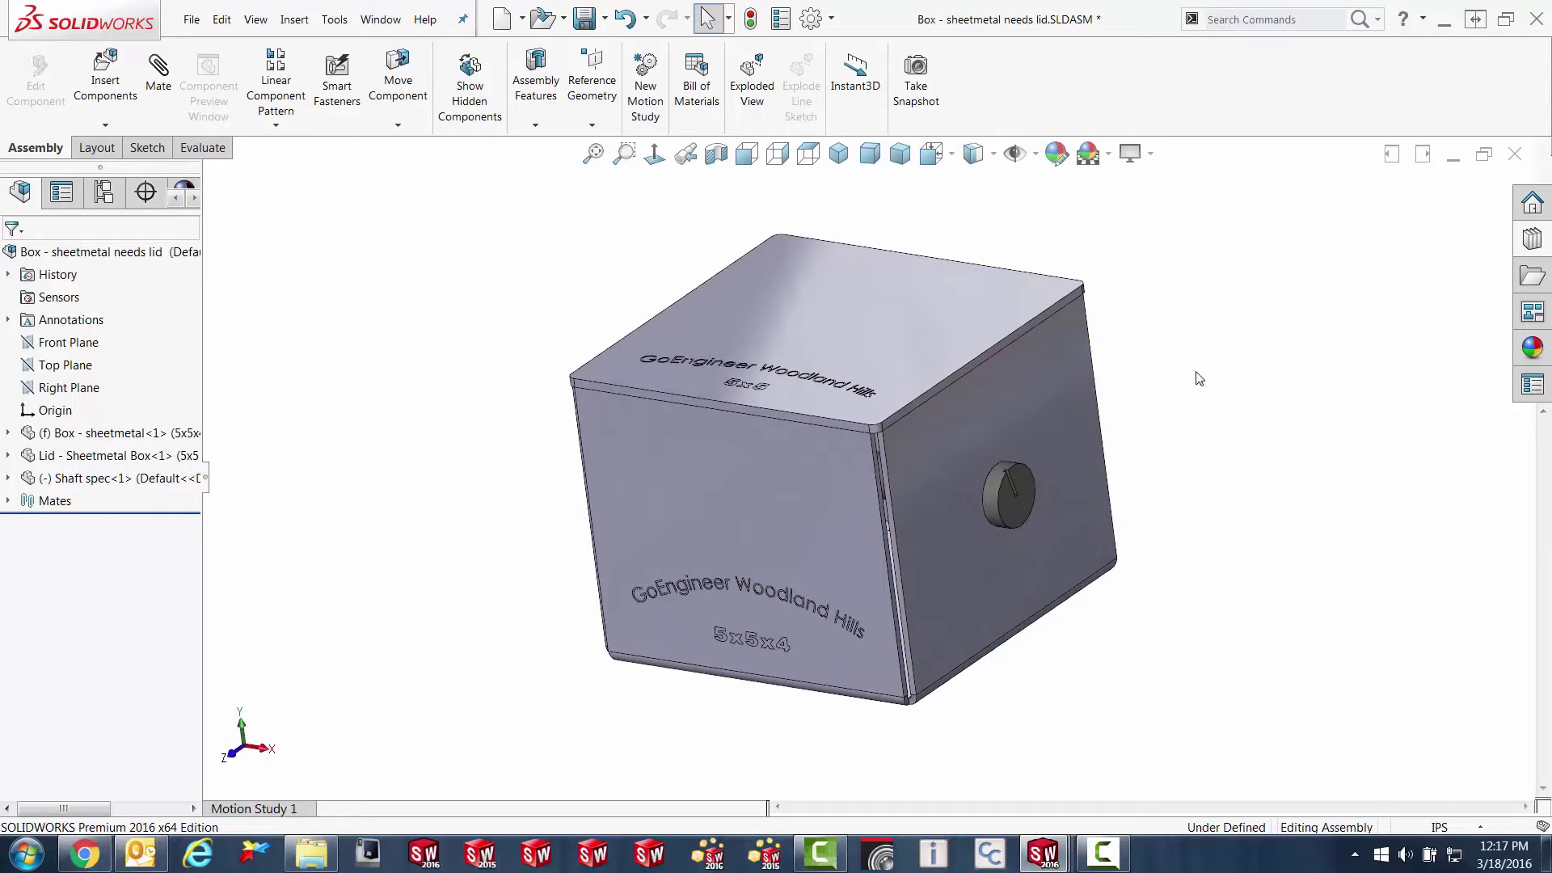
Close the sheet-metal box assembly without saving its changes and return to the plain box assembly.
{"action": "left_click", "coordinate": [1514, 153]}
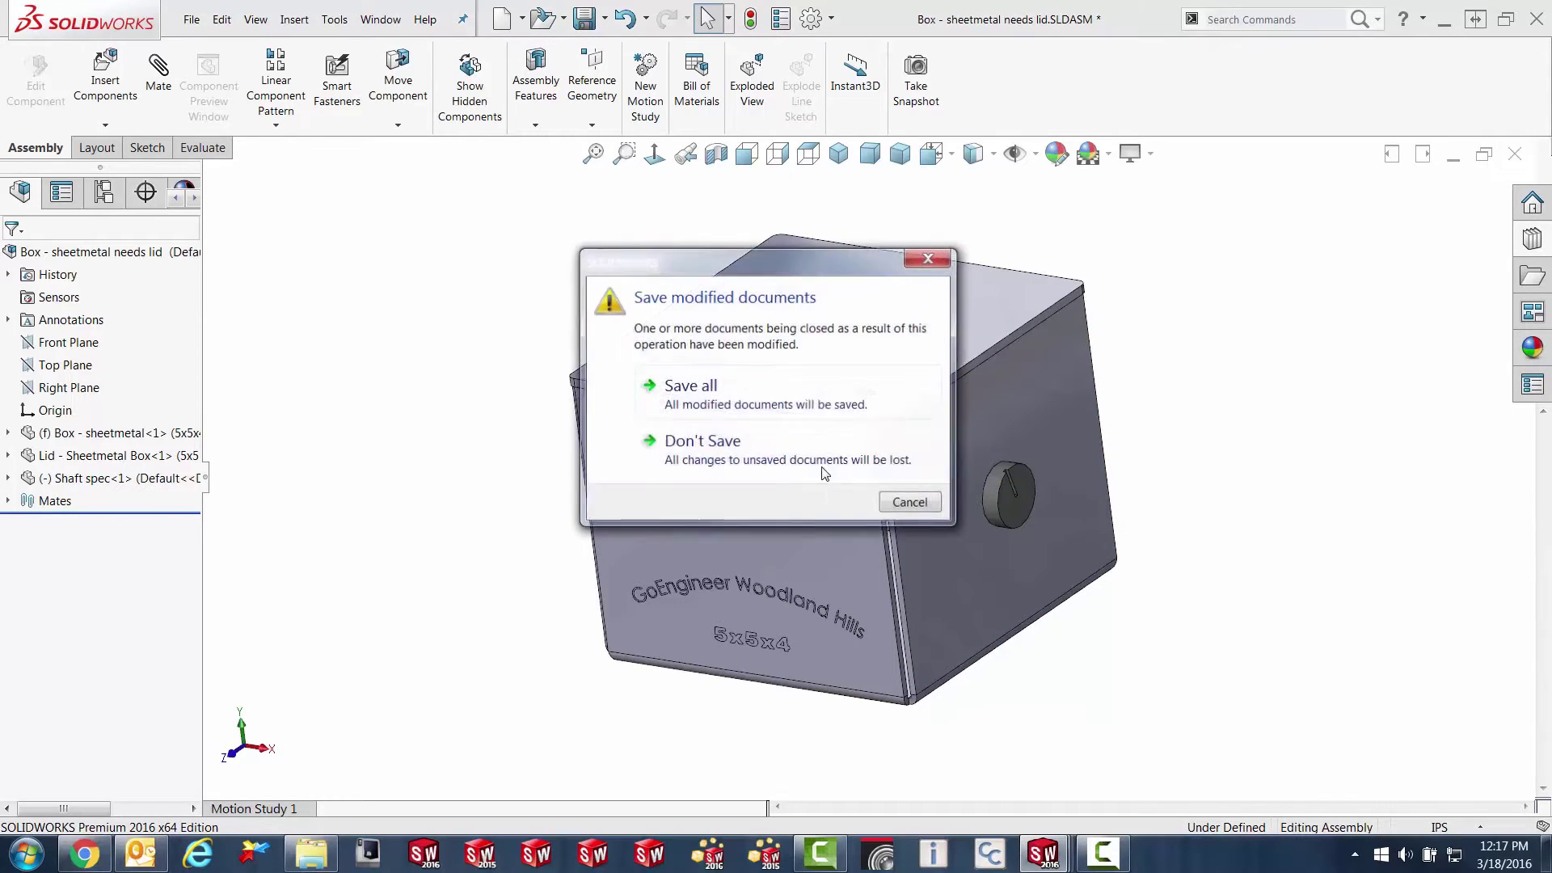
{"action": "left_click", "coordinate": [683, 450]}
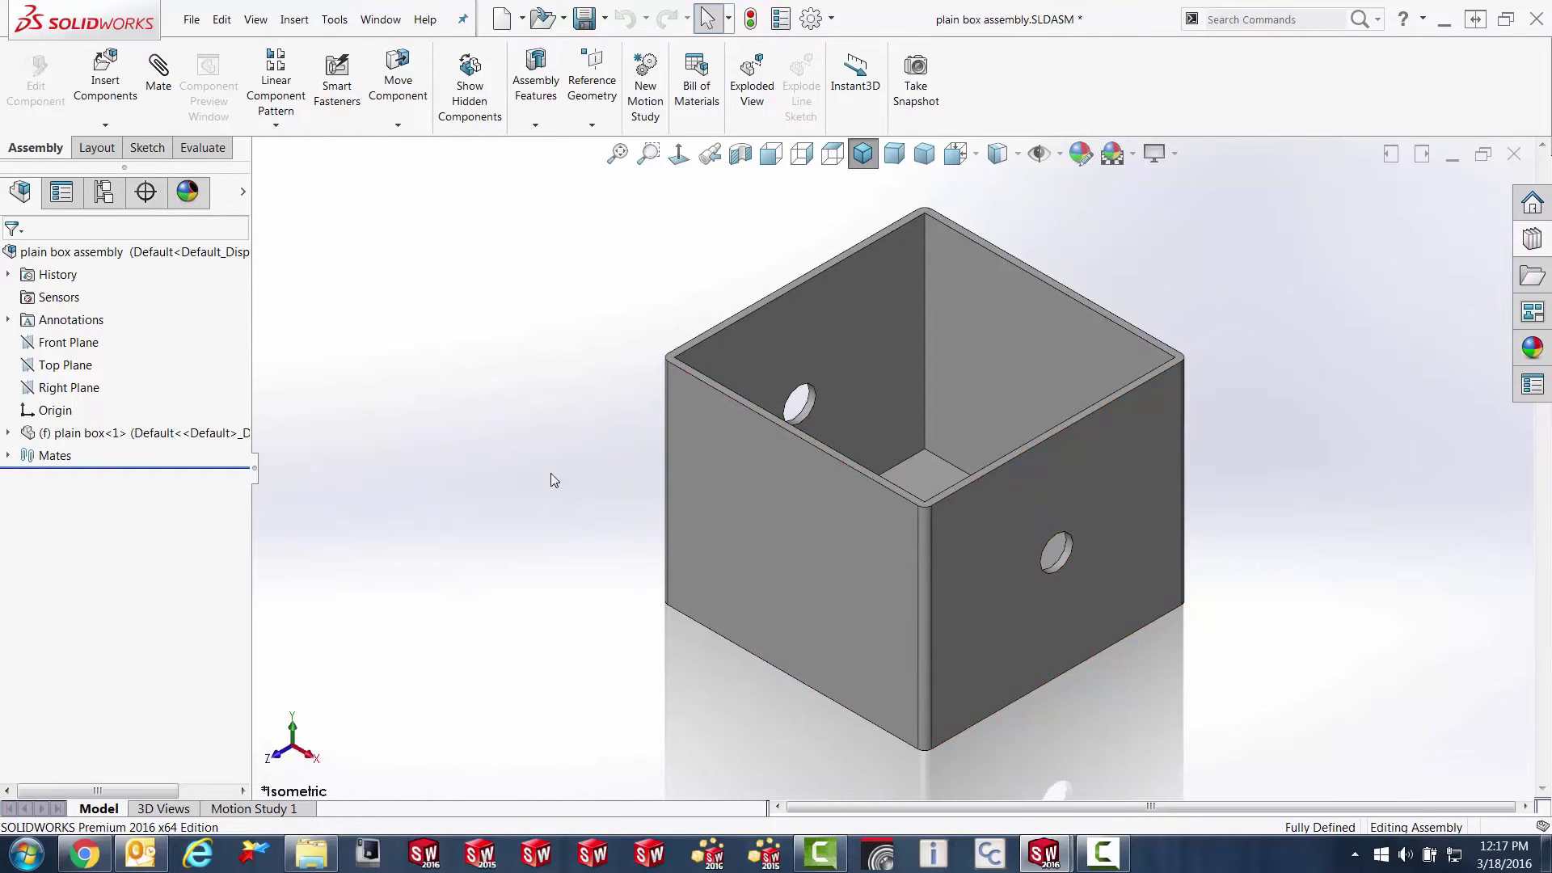
{"action": "scroll", "coordinate": [1060, 552], "scroll_direction": "up", "scroll_amount": 2}
{"action": "scroll", "coordinate": [1148, 501], "scroll_direction": "down", "scroll_amount": 4}
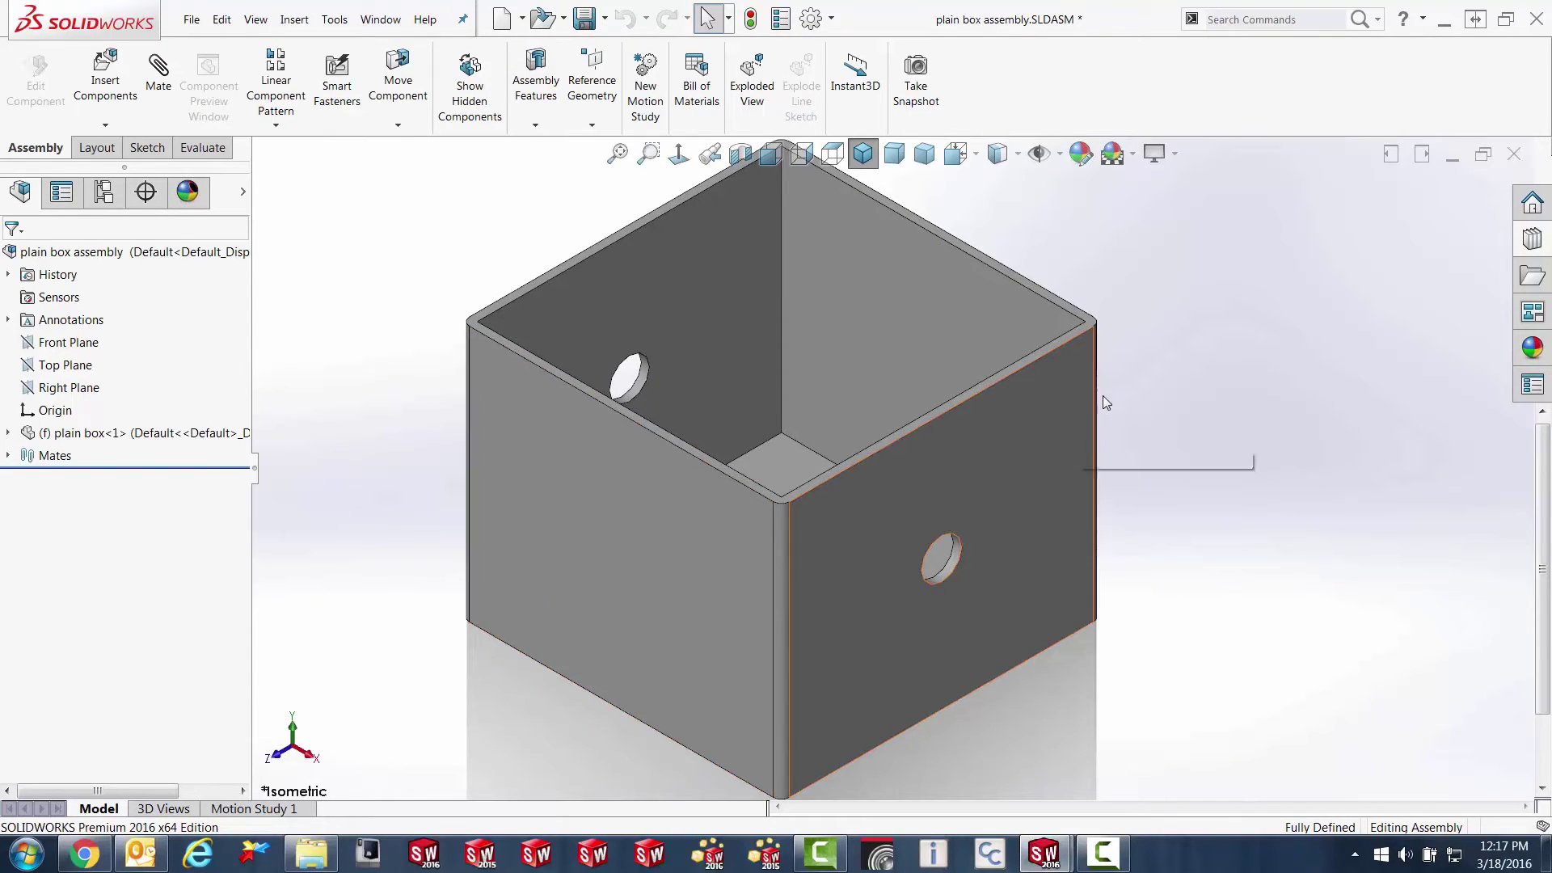
{"action": "scroll", "coordinate": [1201, 498], "scroll_direction": "up", "scroll_amount": 3}
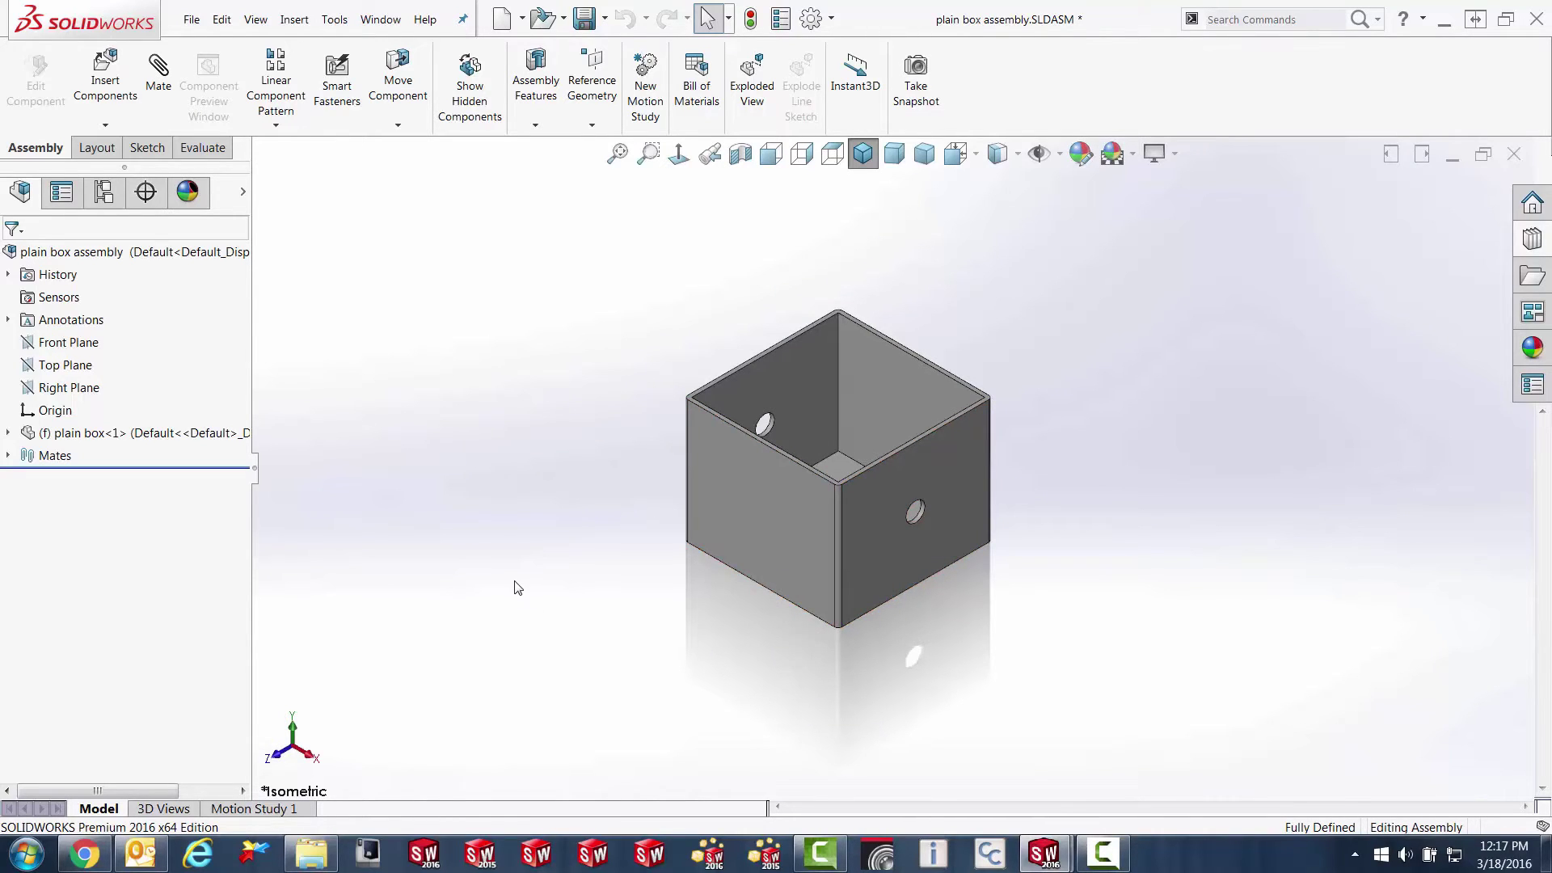
Tile the Worm Gear Shaft special part and plain box assembly vertically, and try placing the shaft in the side hole by its shoulder edge.
{"action": "key", "text": "ctrl+Tab"}
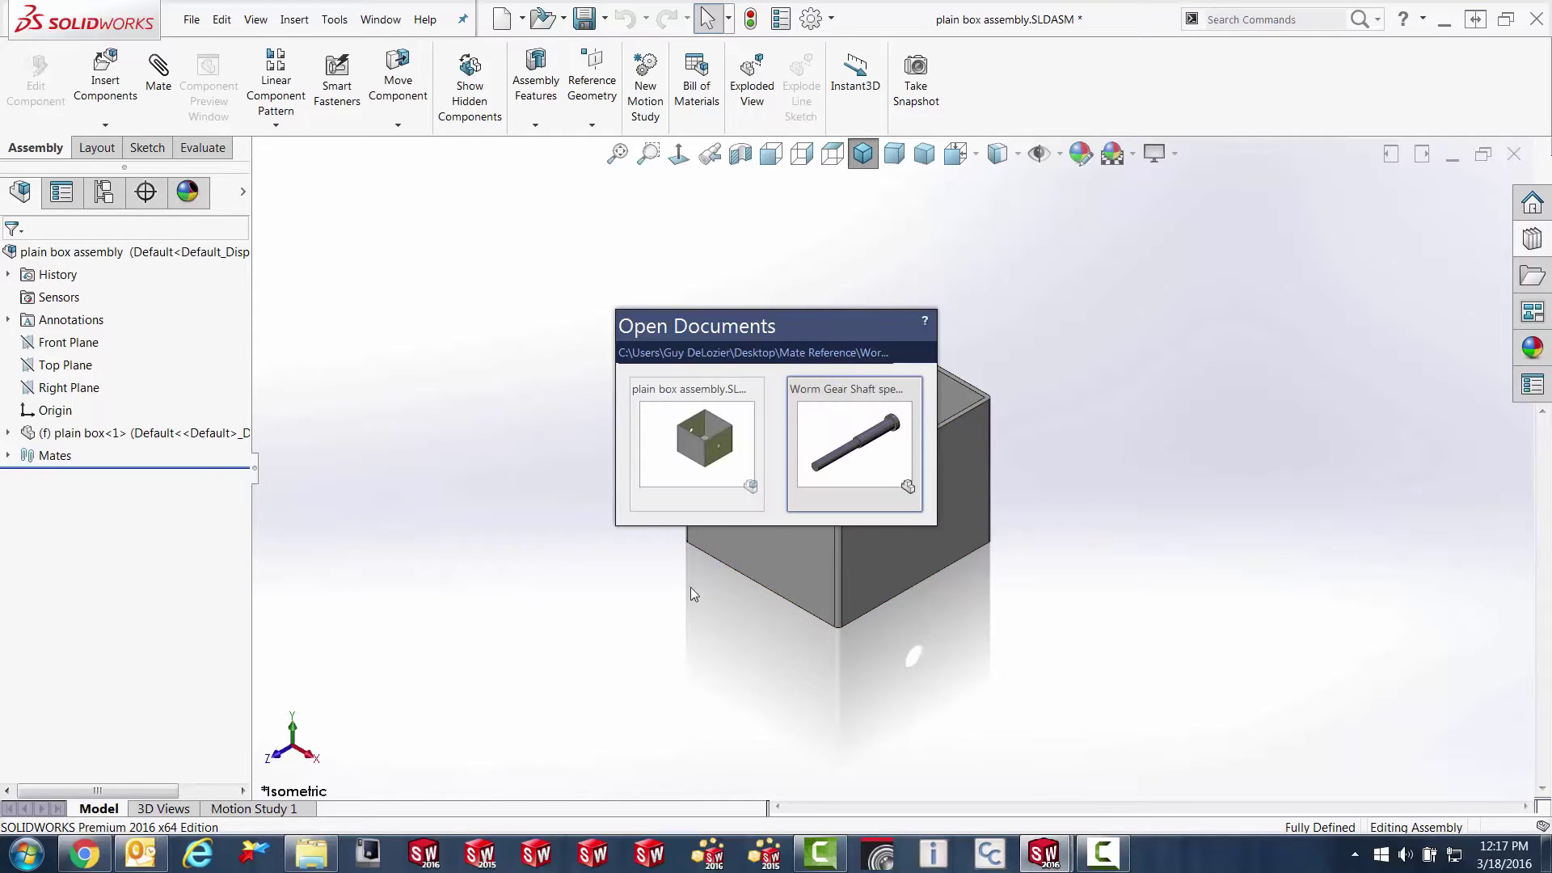
{"action": "key", "text": "ctrl+Tab"}
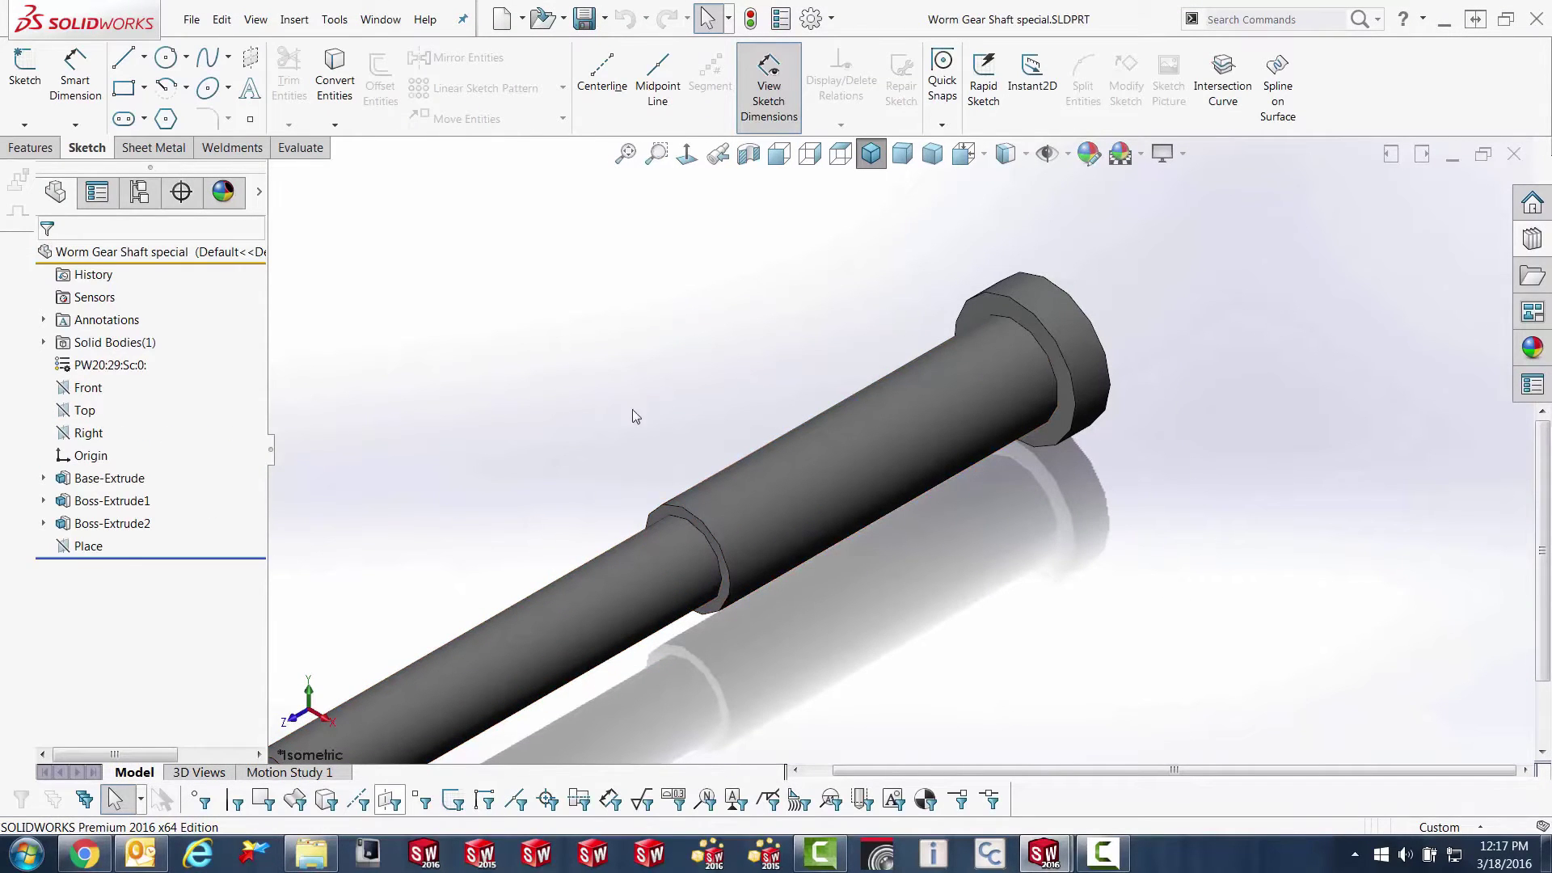
{"action": "left_click", "coordinate": [1050, 370]}
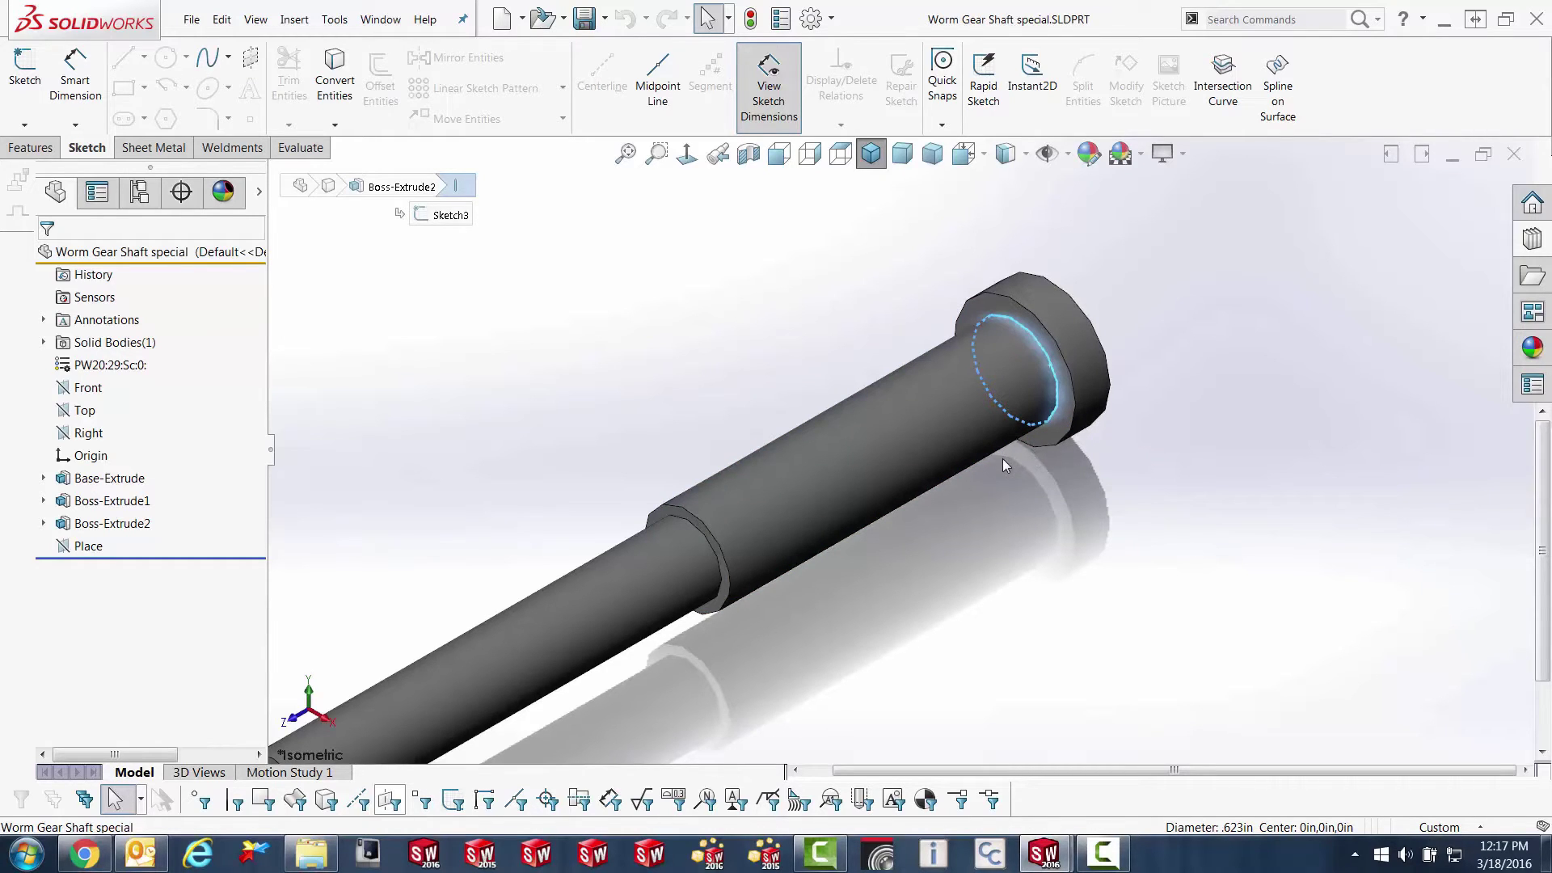
{"action": "left_click", "coordinate": [1023, 506]}
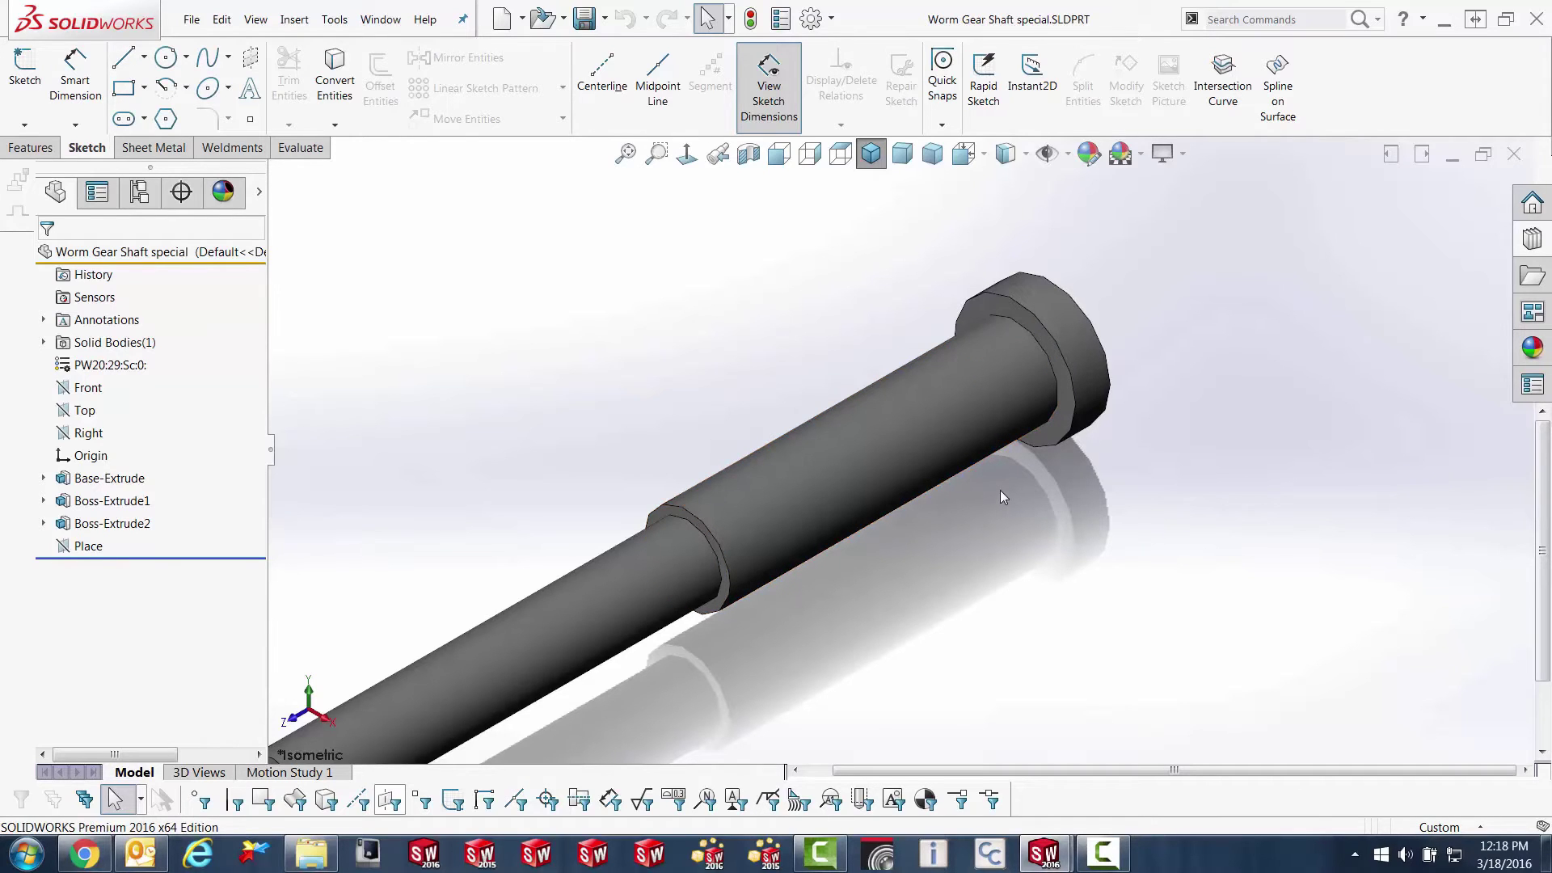
{"action": "key", "text": "alt+w"}
{"action": "key", "text": "v"}
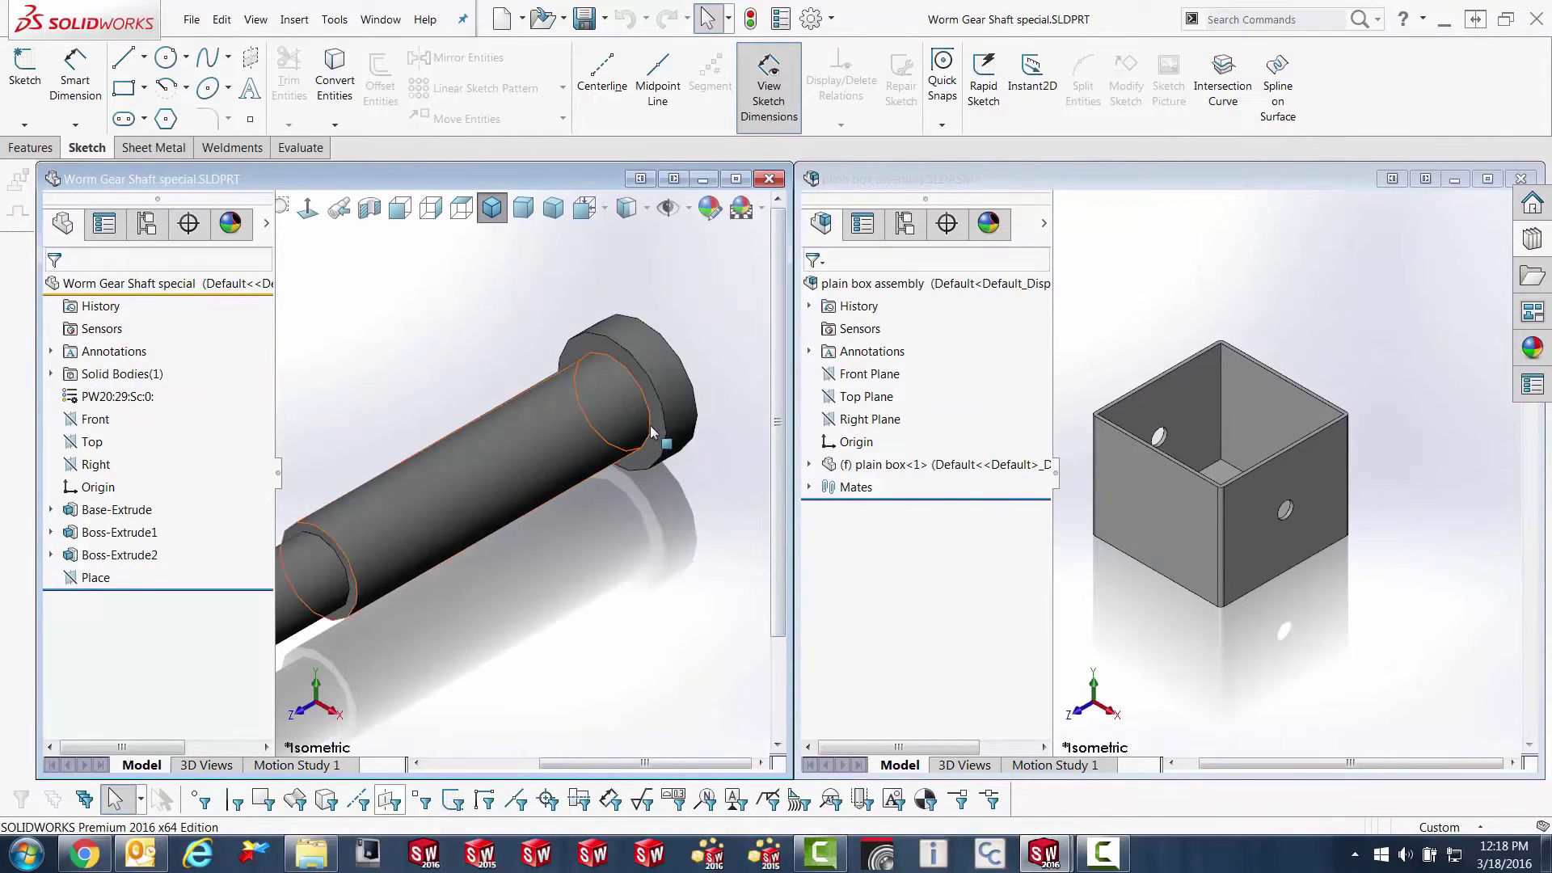
{"action": "left_click_drag", "start_coordinate": [651, 433], "coordinate": [1285, 530]}
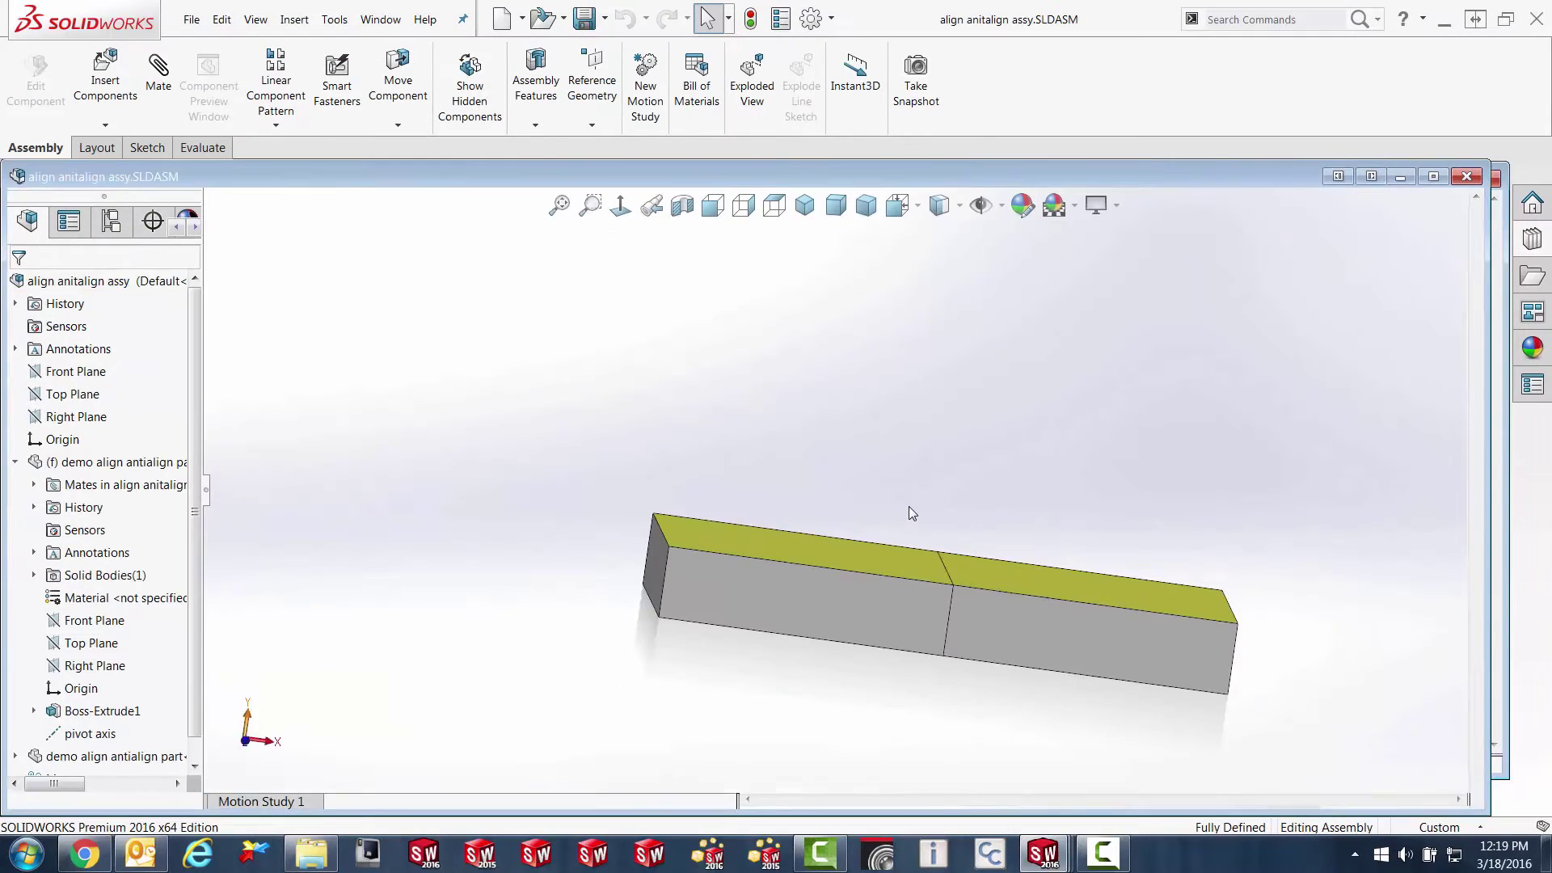
Examine the yellow top faces of the two adjoining blocks in the align anitalign assembly.
{"action": "middle_click_drag", "start_coordinate": [831, 506], "coordinate": [1100, 724]}
{"action": "left_click", "coordinate": [951, 558]}
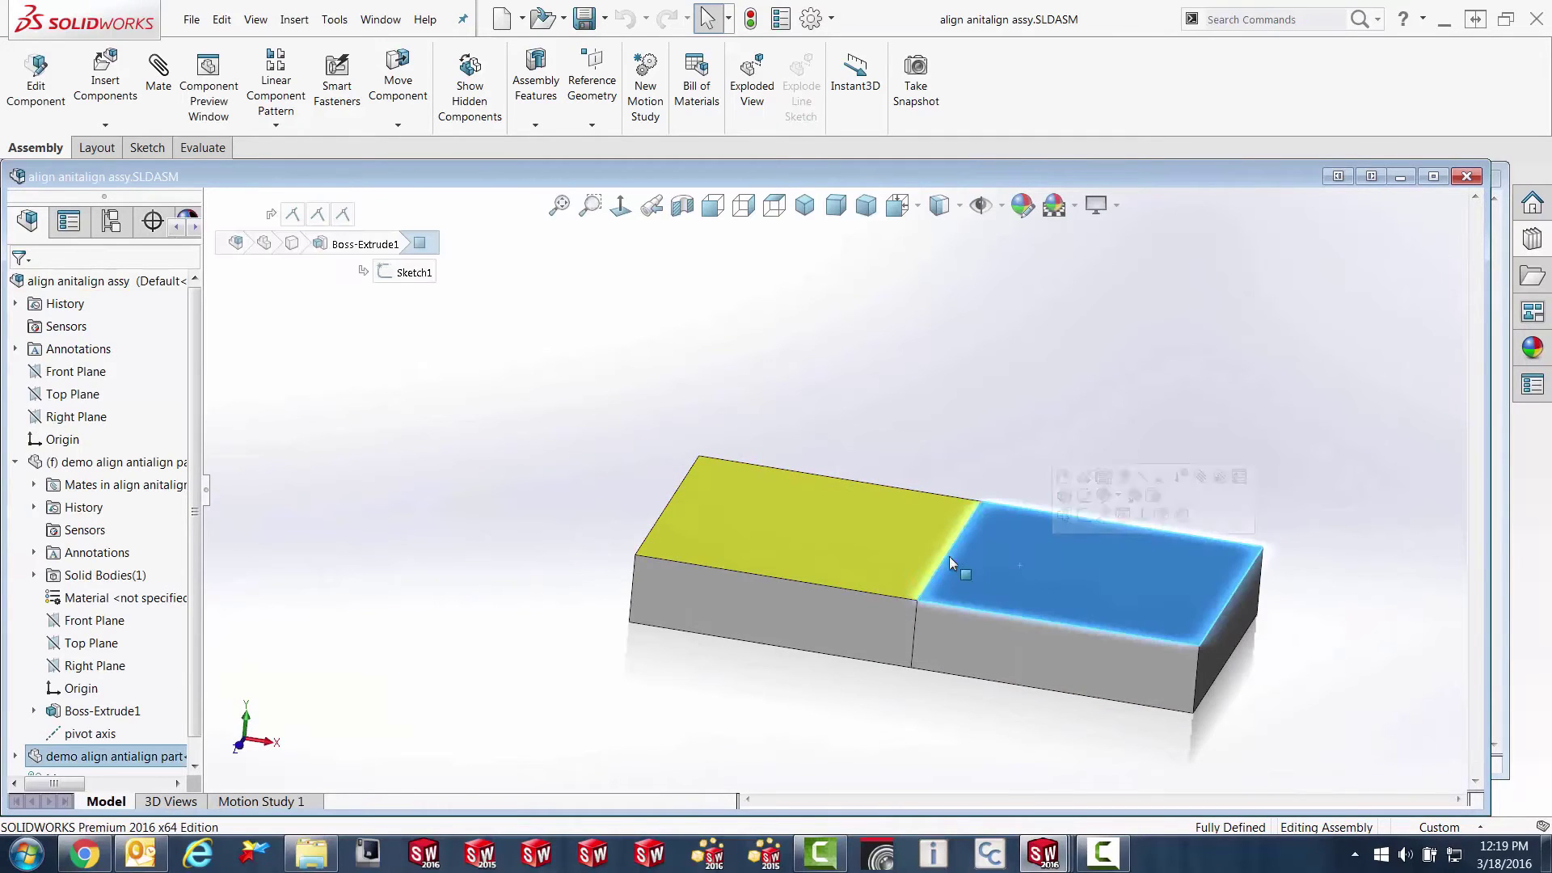
{"action": "left_click", "coordinate": [870, 561]}
{"action": "left_click", "coordinate": [957, 388]}
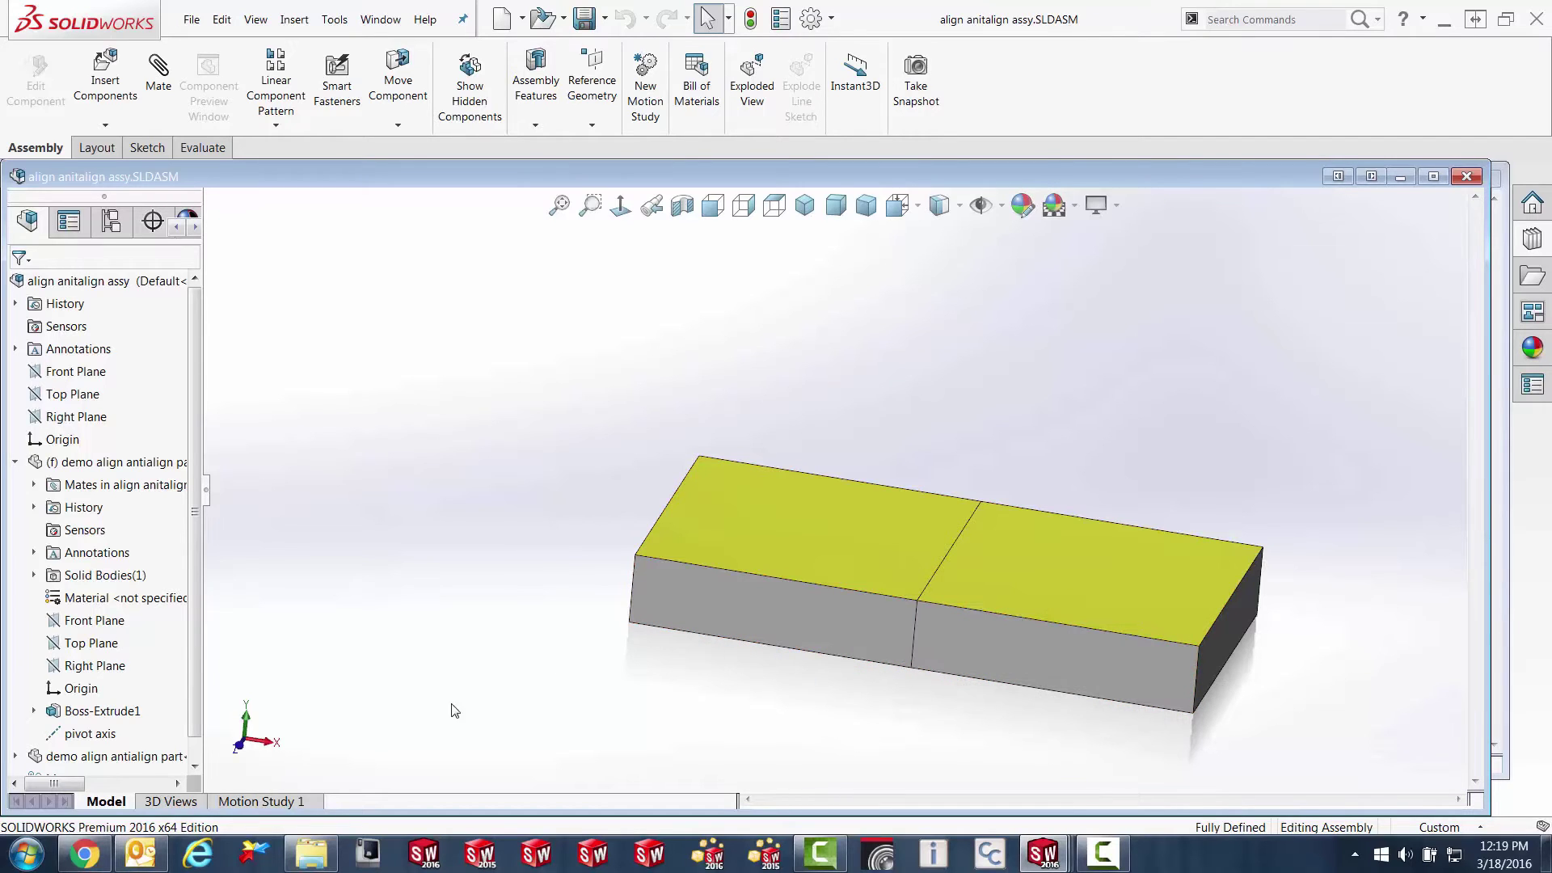
Edit the Coincident4 mate between the blocks' top faces, toggling between anti-aligned and aligned, and accept it as aligned.
{"action": "left_click", "coordinate": [194, 766]}
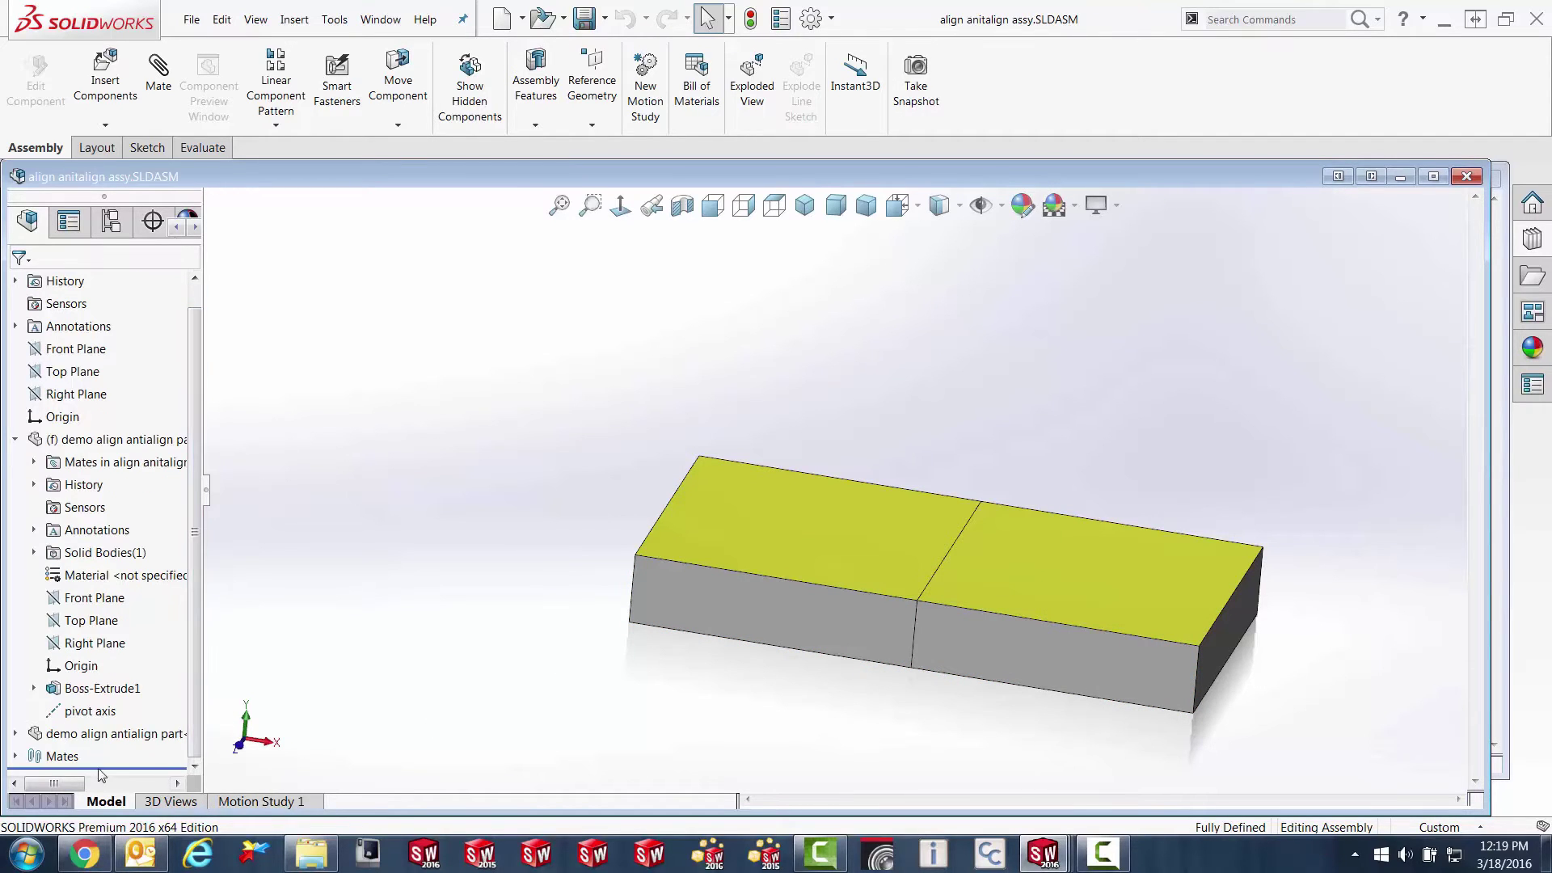
{"action": "left_click", "coordinate": [14, 756]}
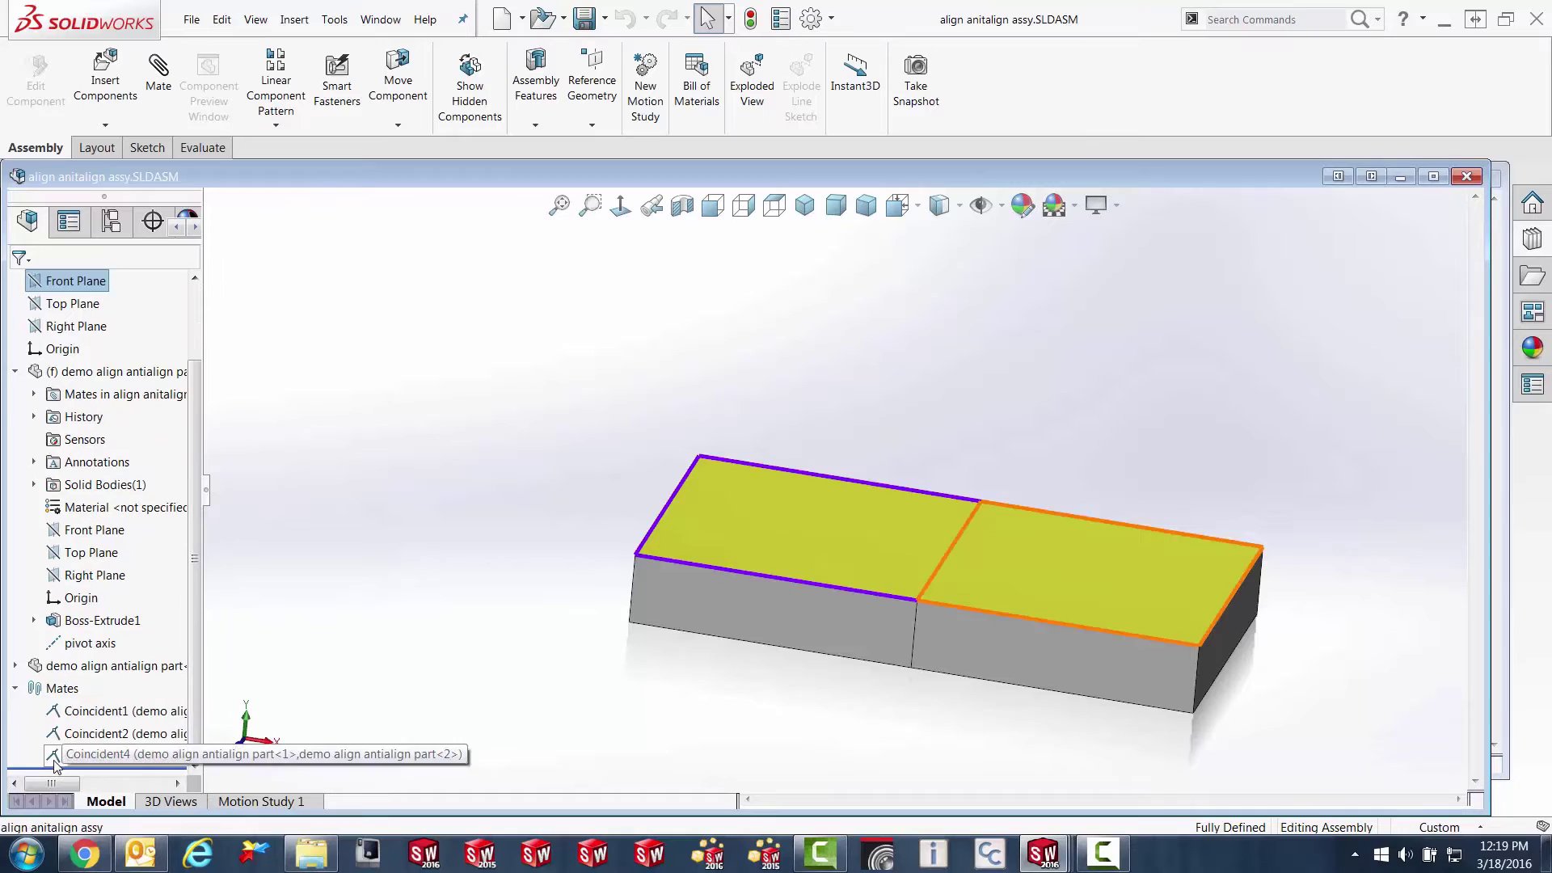
{"action": "left_click", "coordinate": [113, 755]}
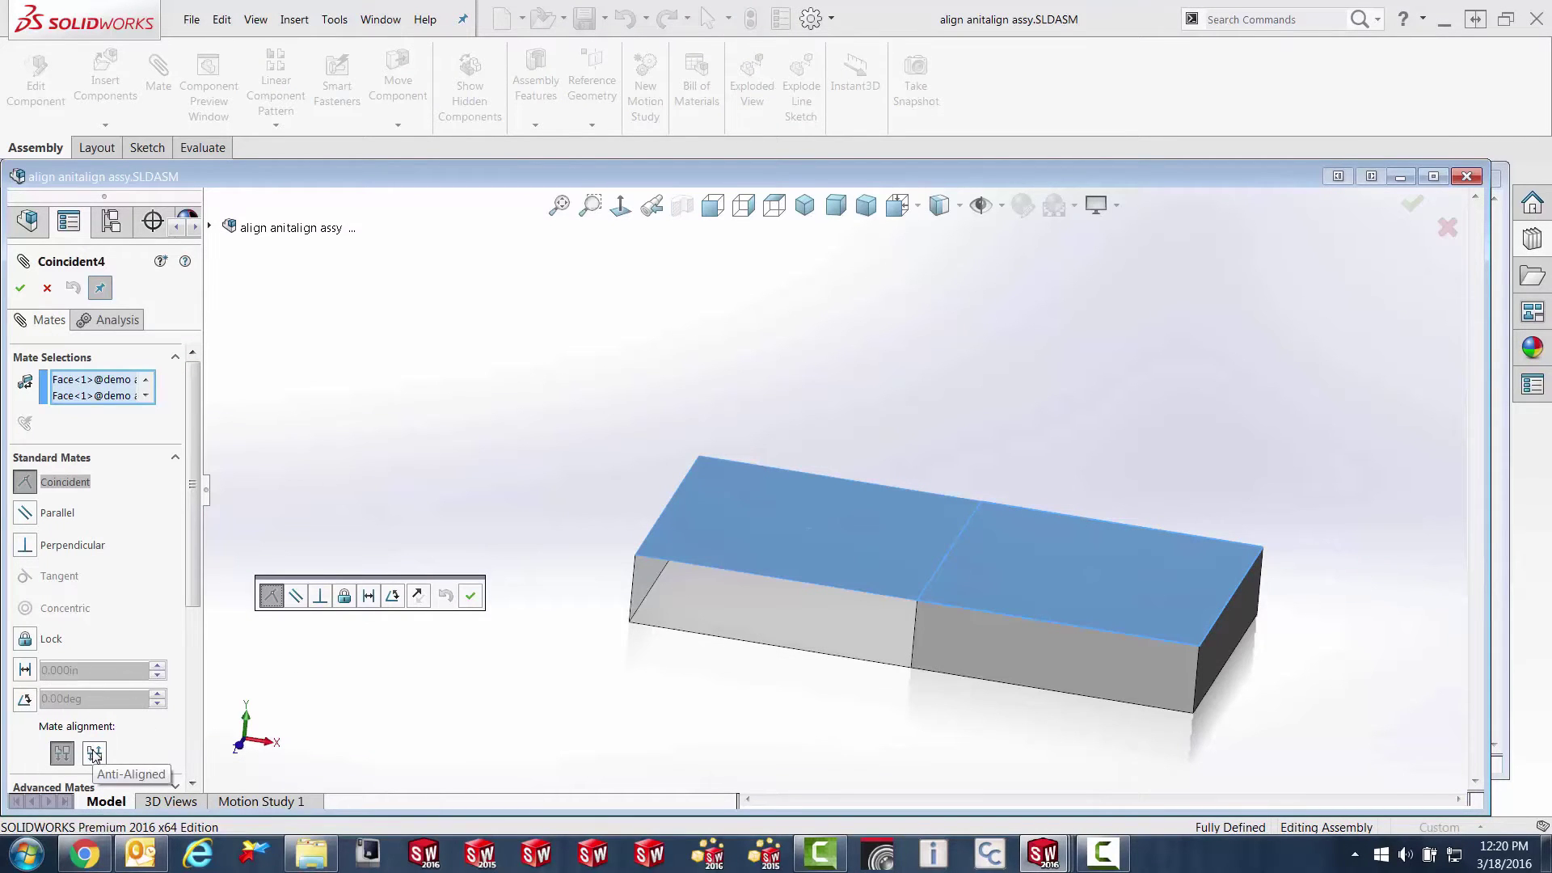
{"action": "left_click", "coordinate": [418, 598]}
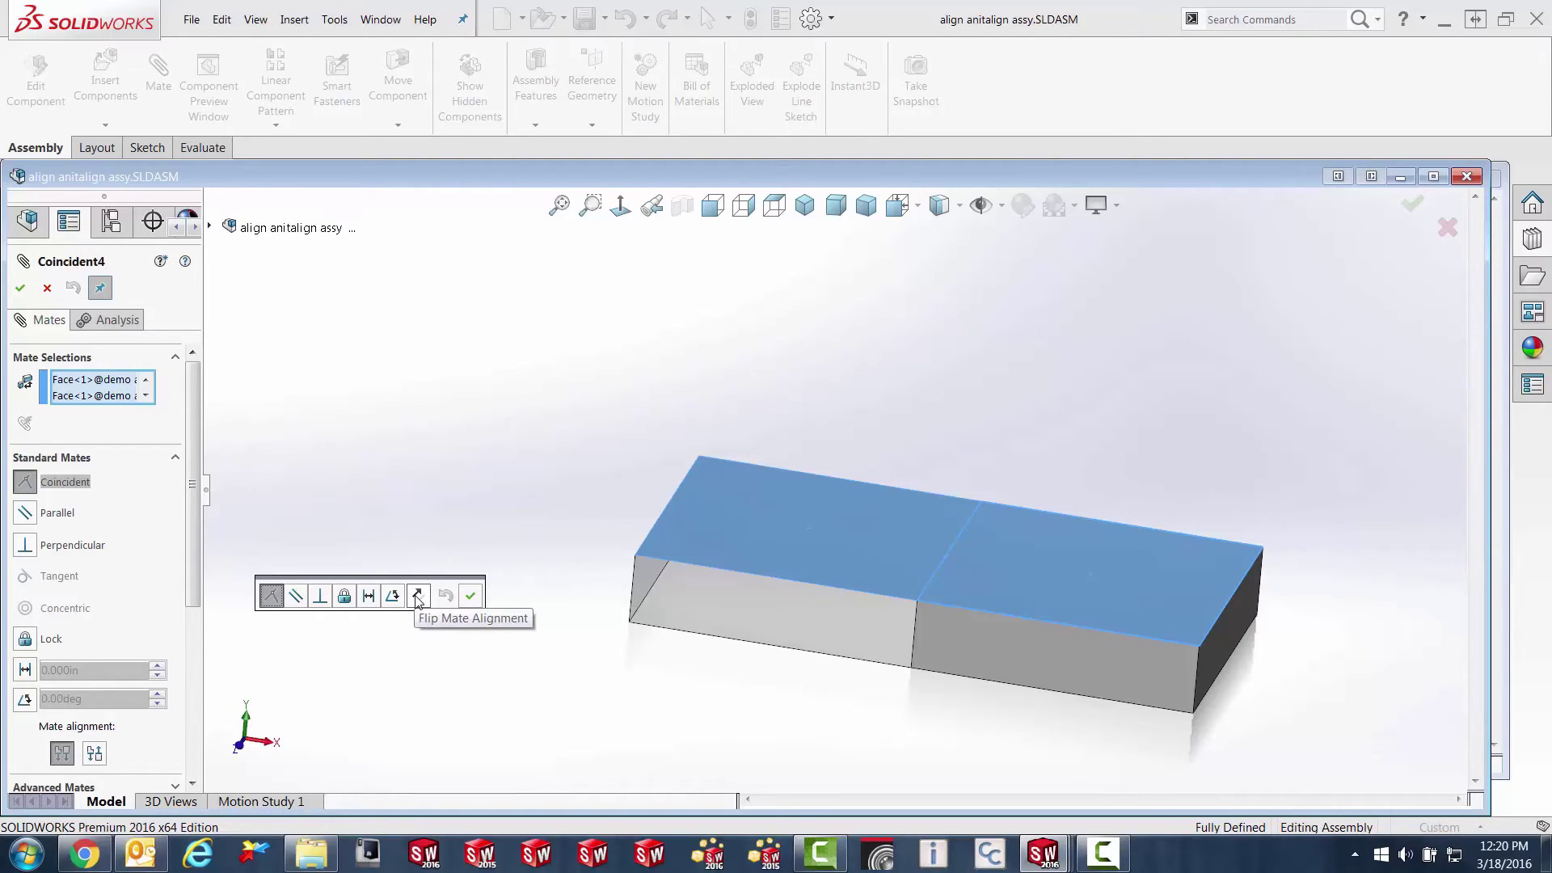
{"action": "left_click", "coordinate": [418, 598]}
{"action": "left_click", "coordinate": [418, 598]}
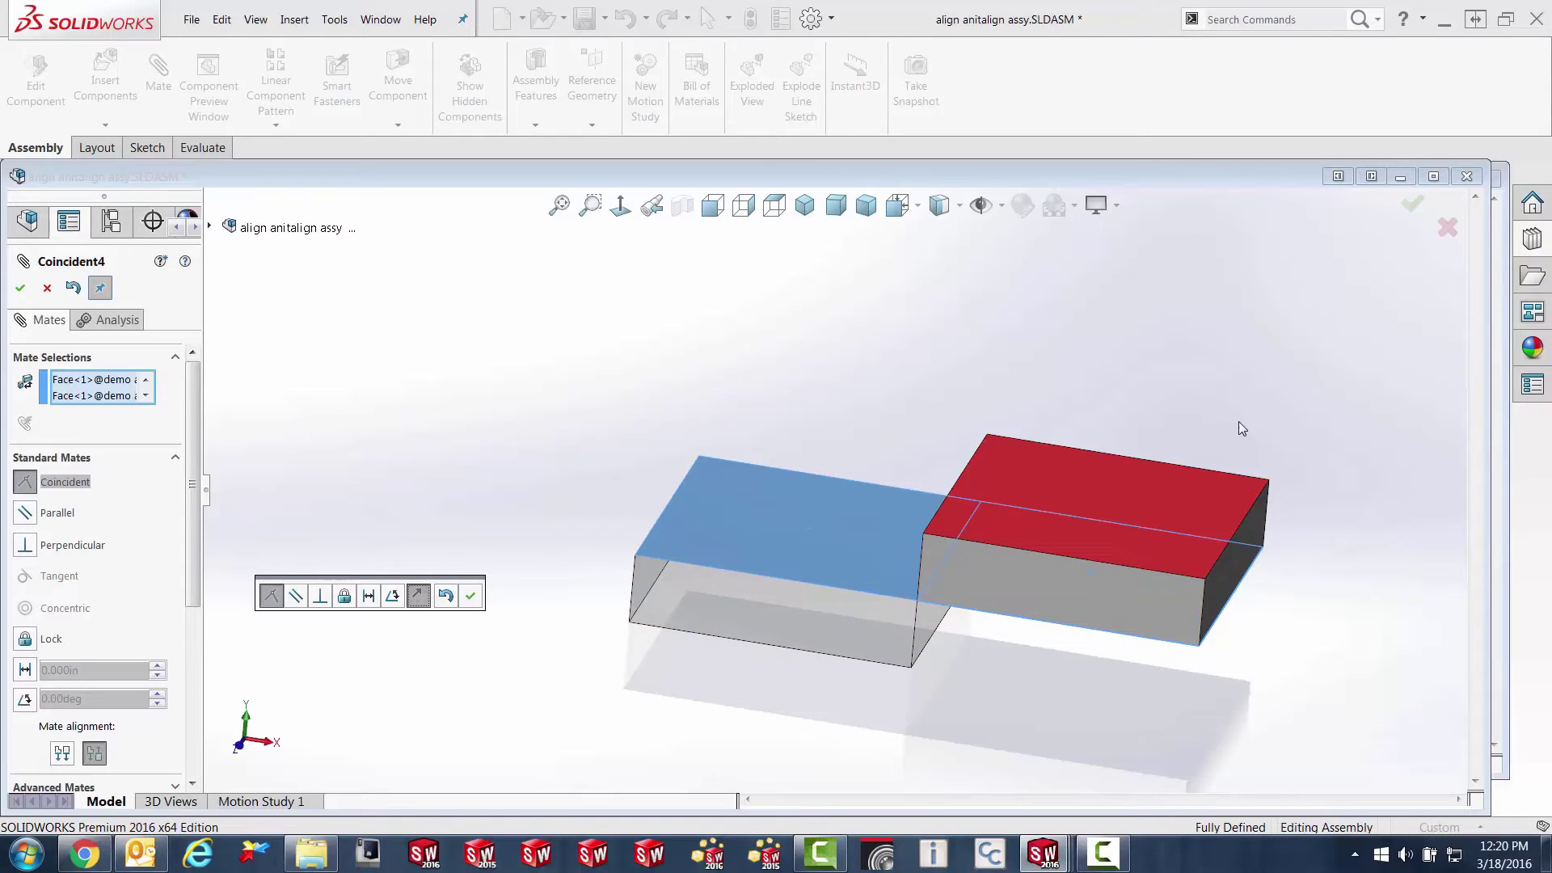
{"action": "left_click", "coordinate": [63, 756]}
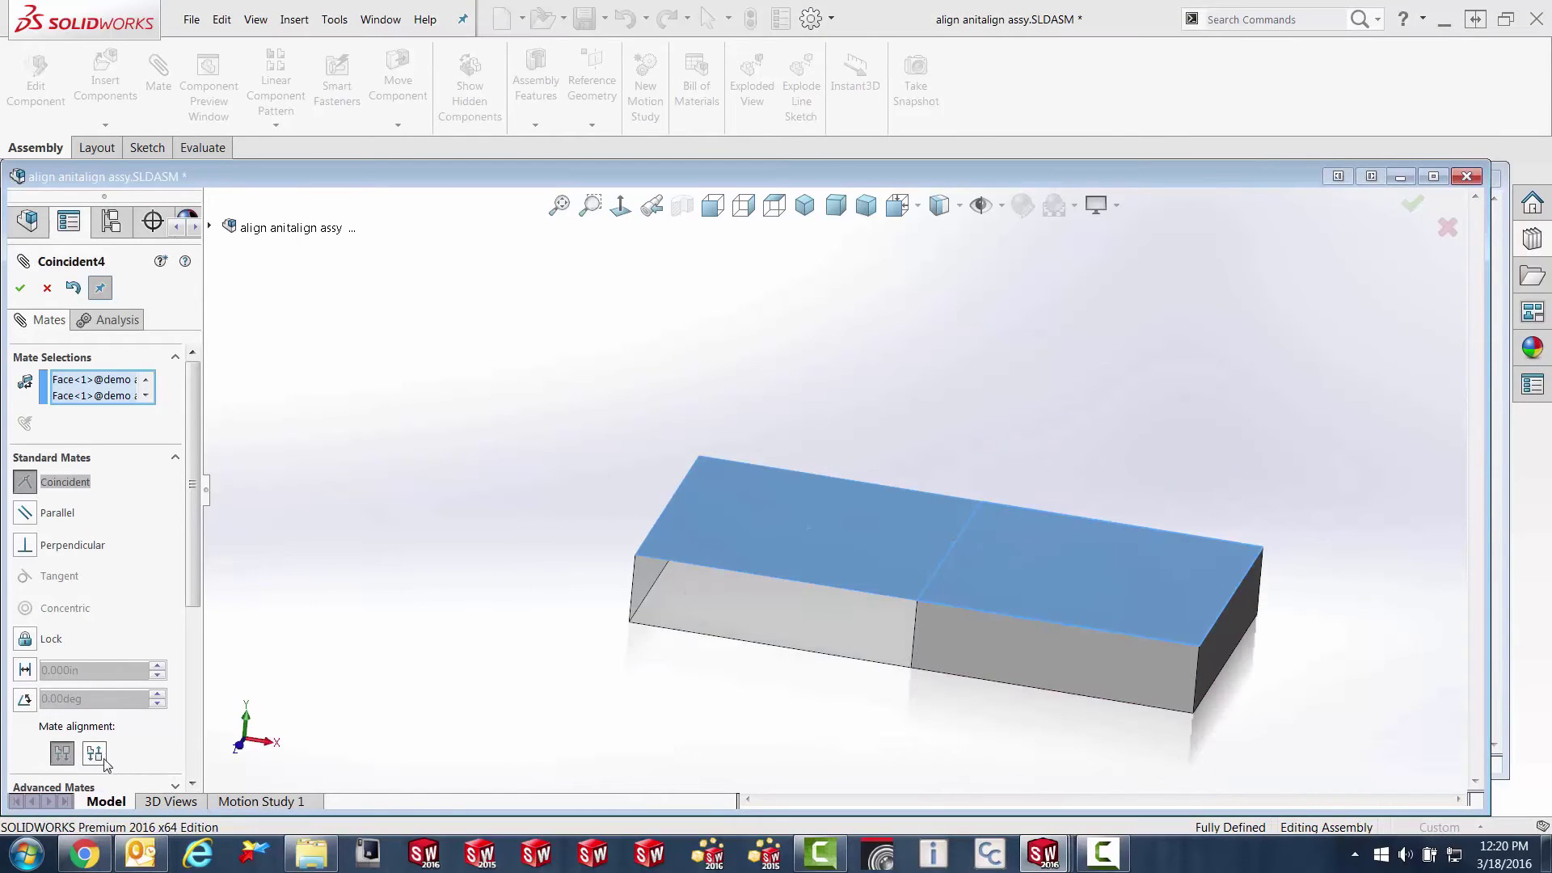
{"action": "left_click", "coordinate": [93, 754]}
{"action": "left_click", "coordinate": [63, 753]}
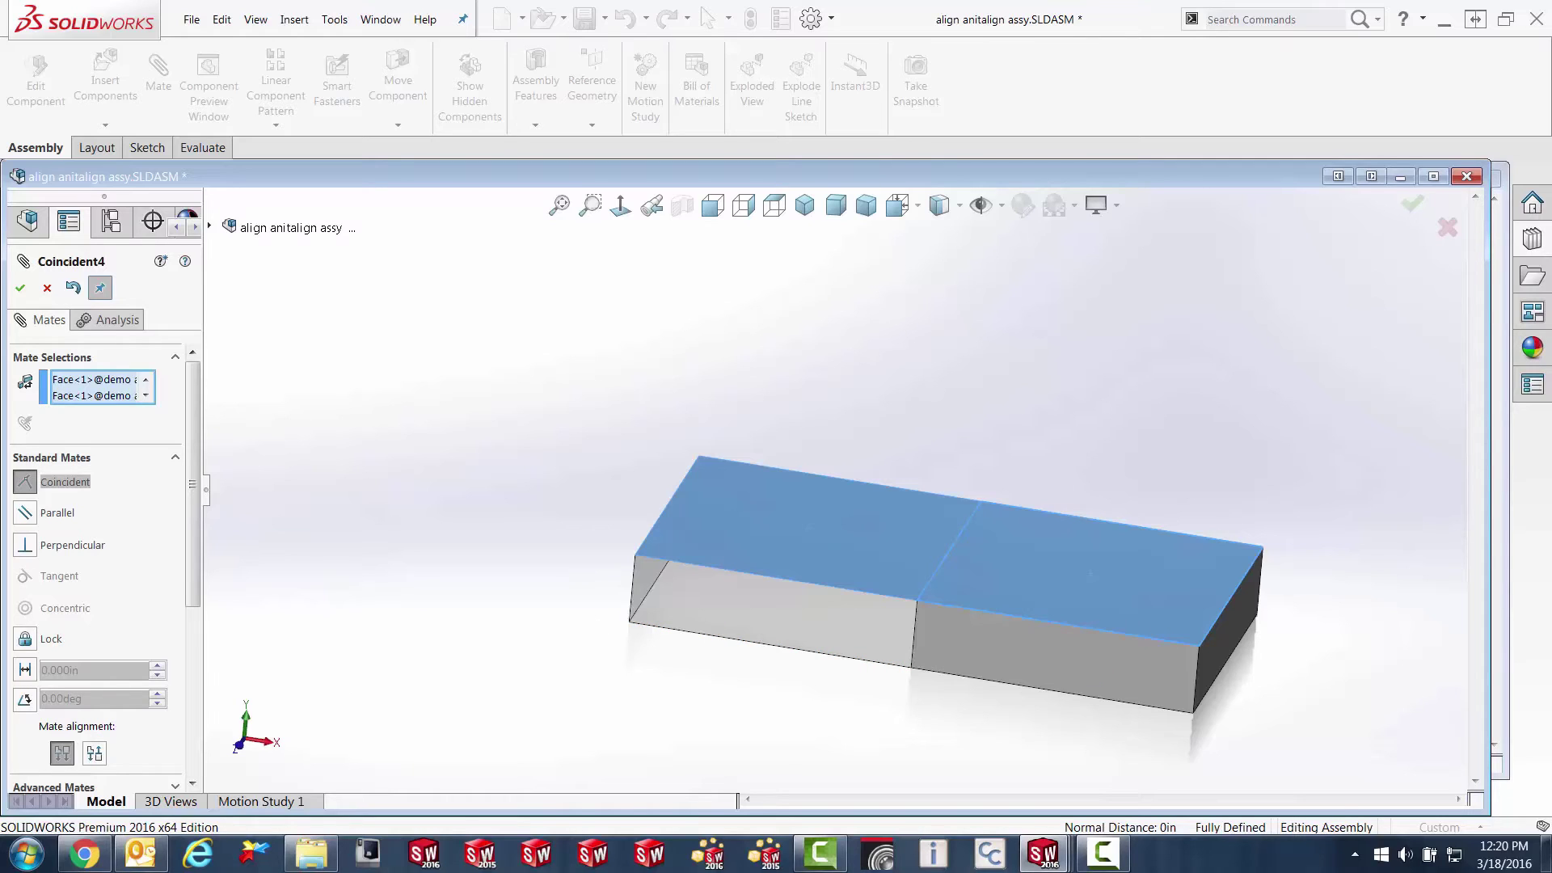
{"action": "left_click", "coordinate": [1429, 207]}
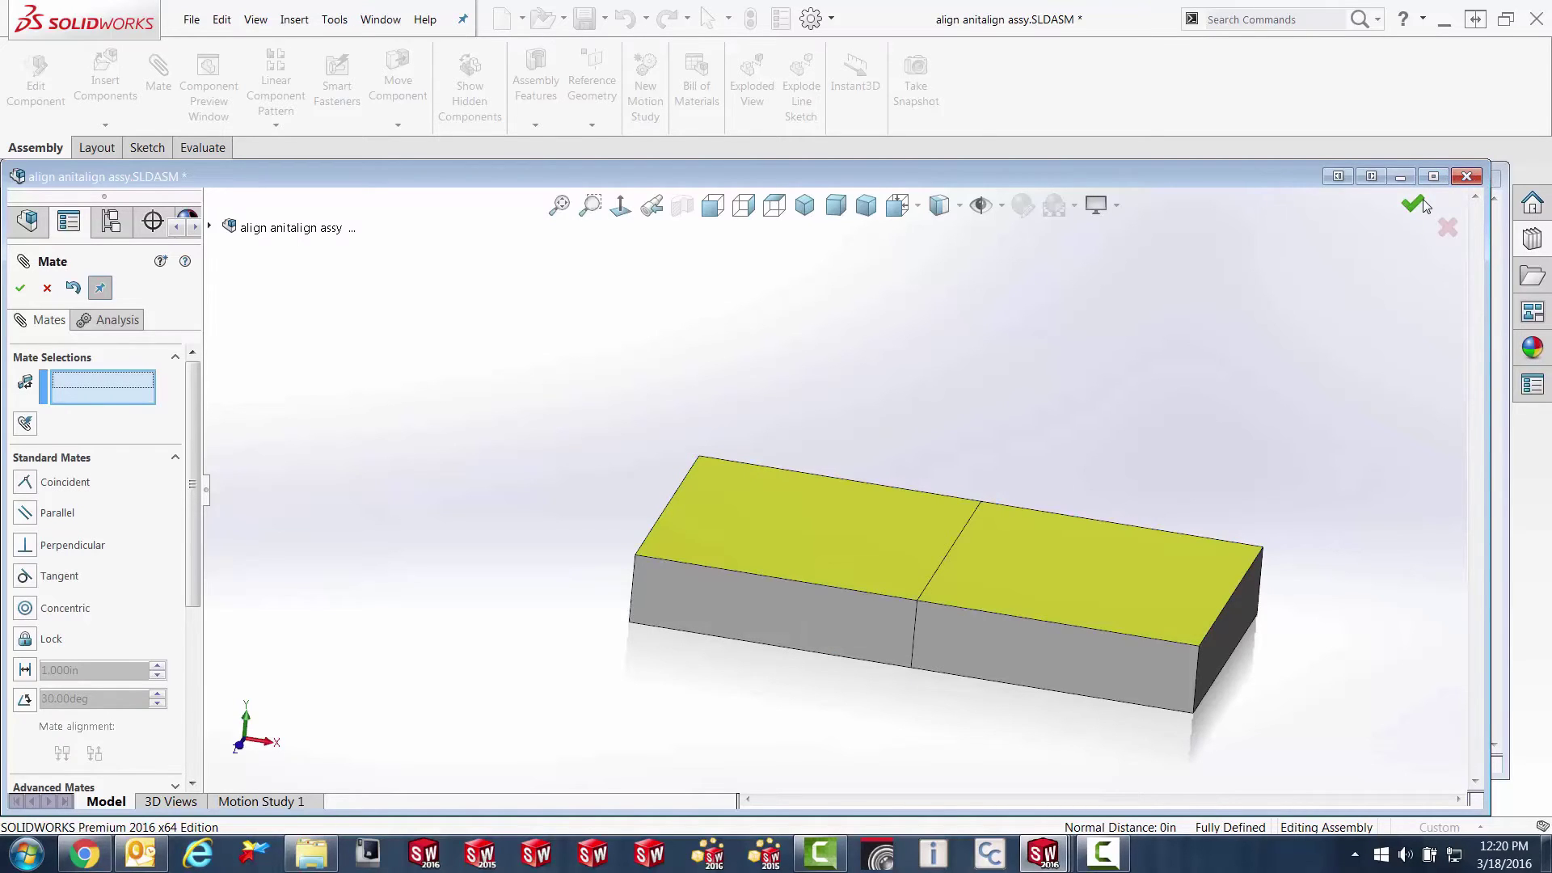
{"action": "left_click", "coordinate": [1413, 202]}
Close the align anitalign assembly without saving and the worm gear shaft part, and maximize the plain box assembly.
{"action": "left_click", "coordinate": [1473, 179]}
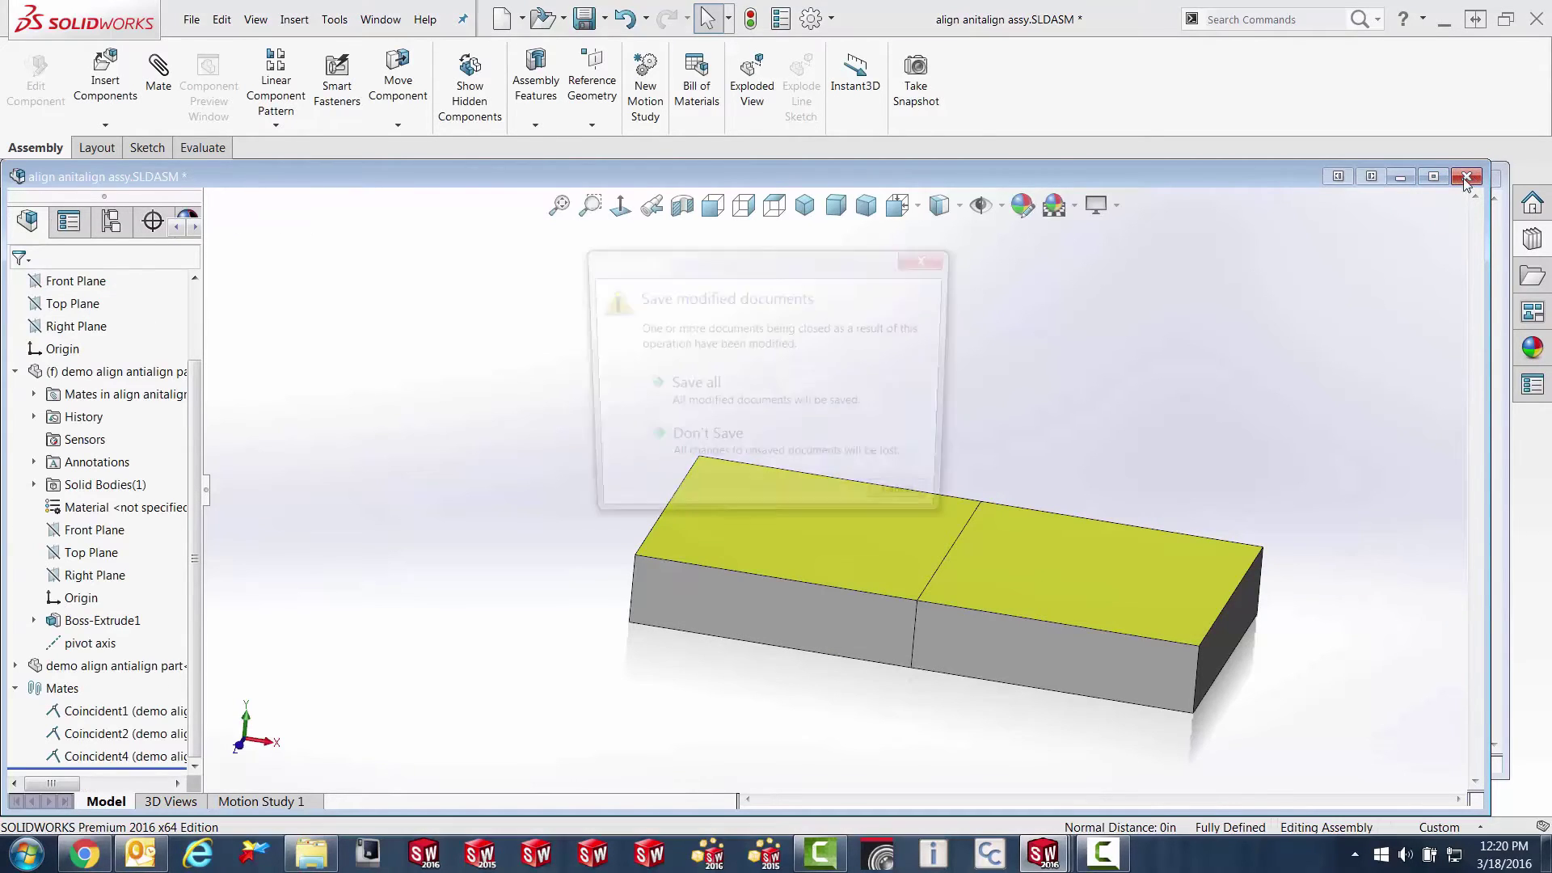
{"action": "left_click", "coordinate": [712, 441]}
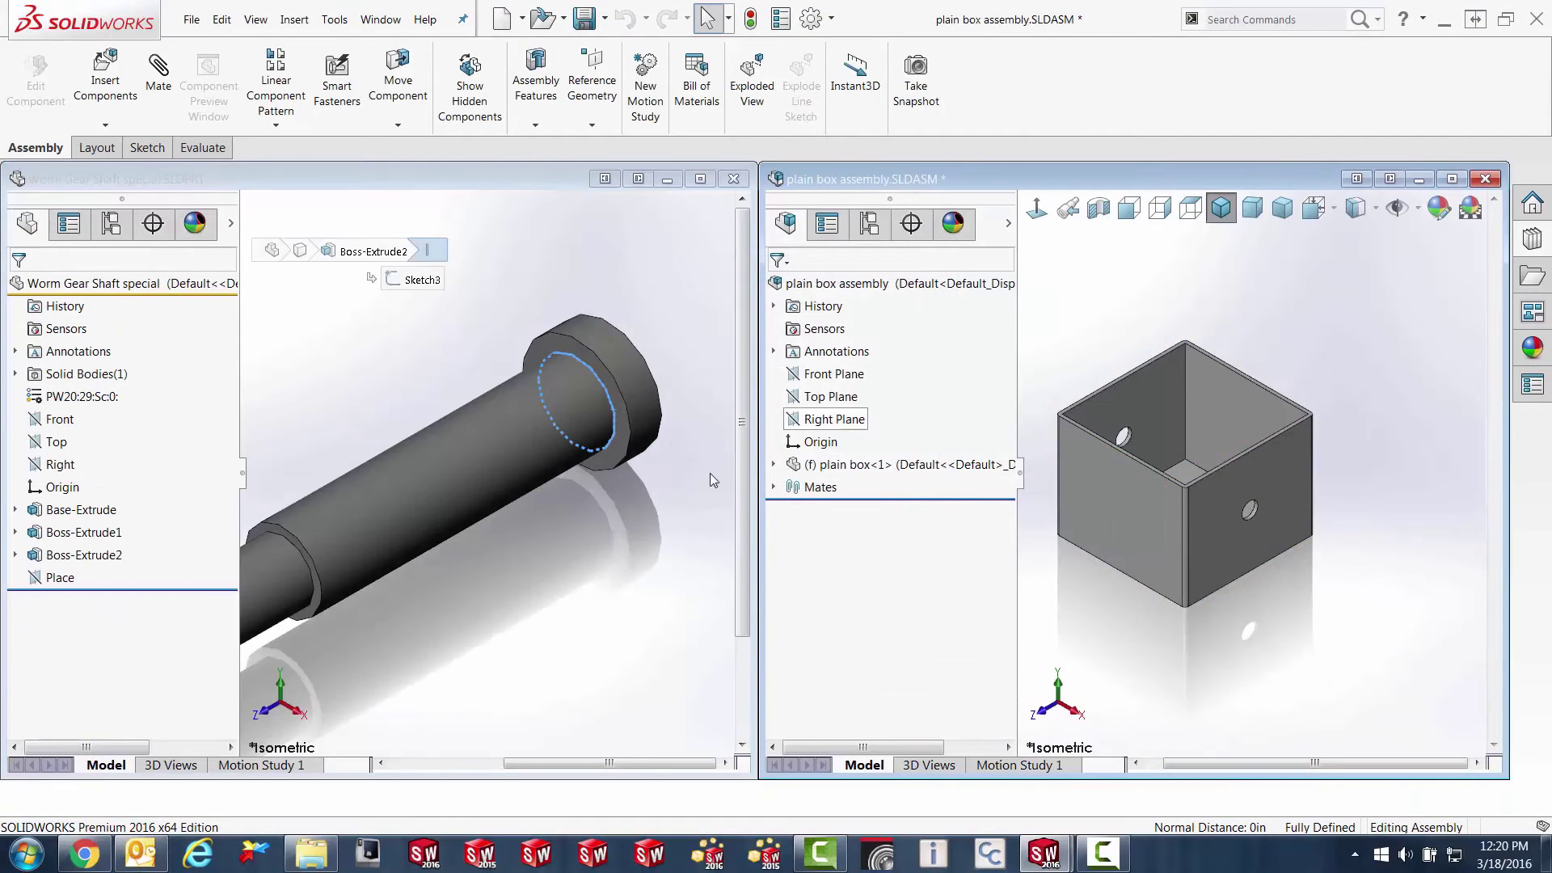
{"action": "left_click", "coordinate": [733, 179]}
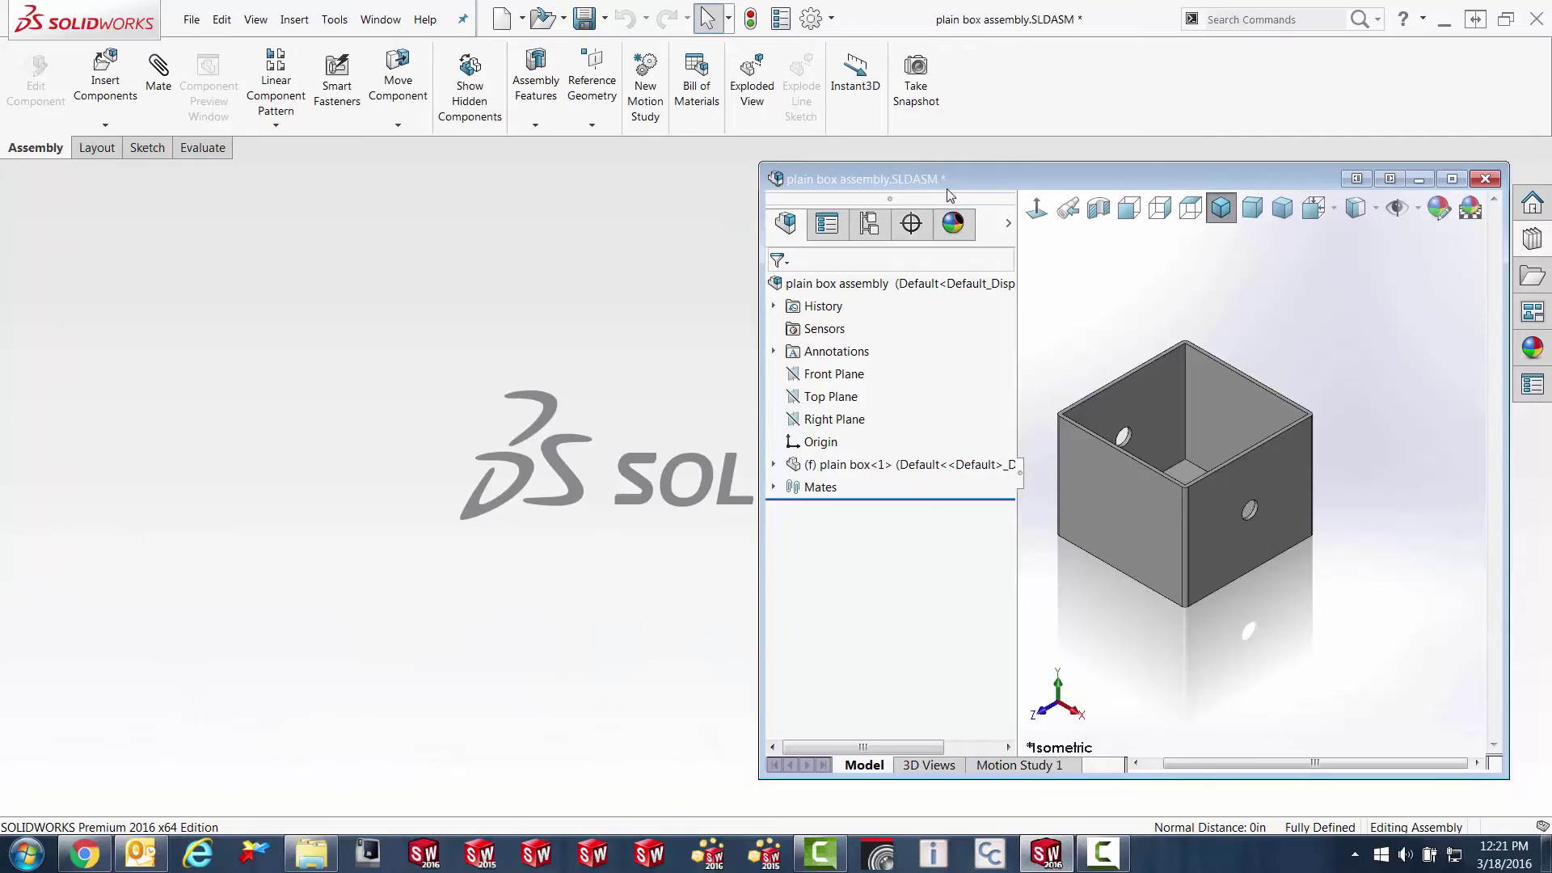
{"action": "double_click", "coordinate": [1005, 173]}
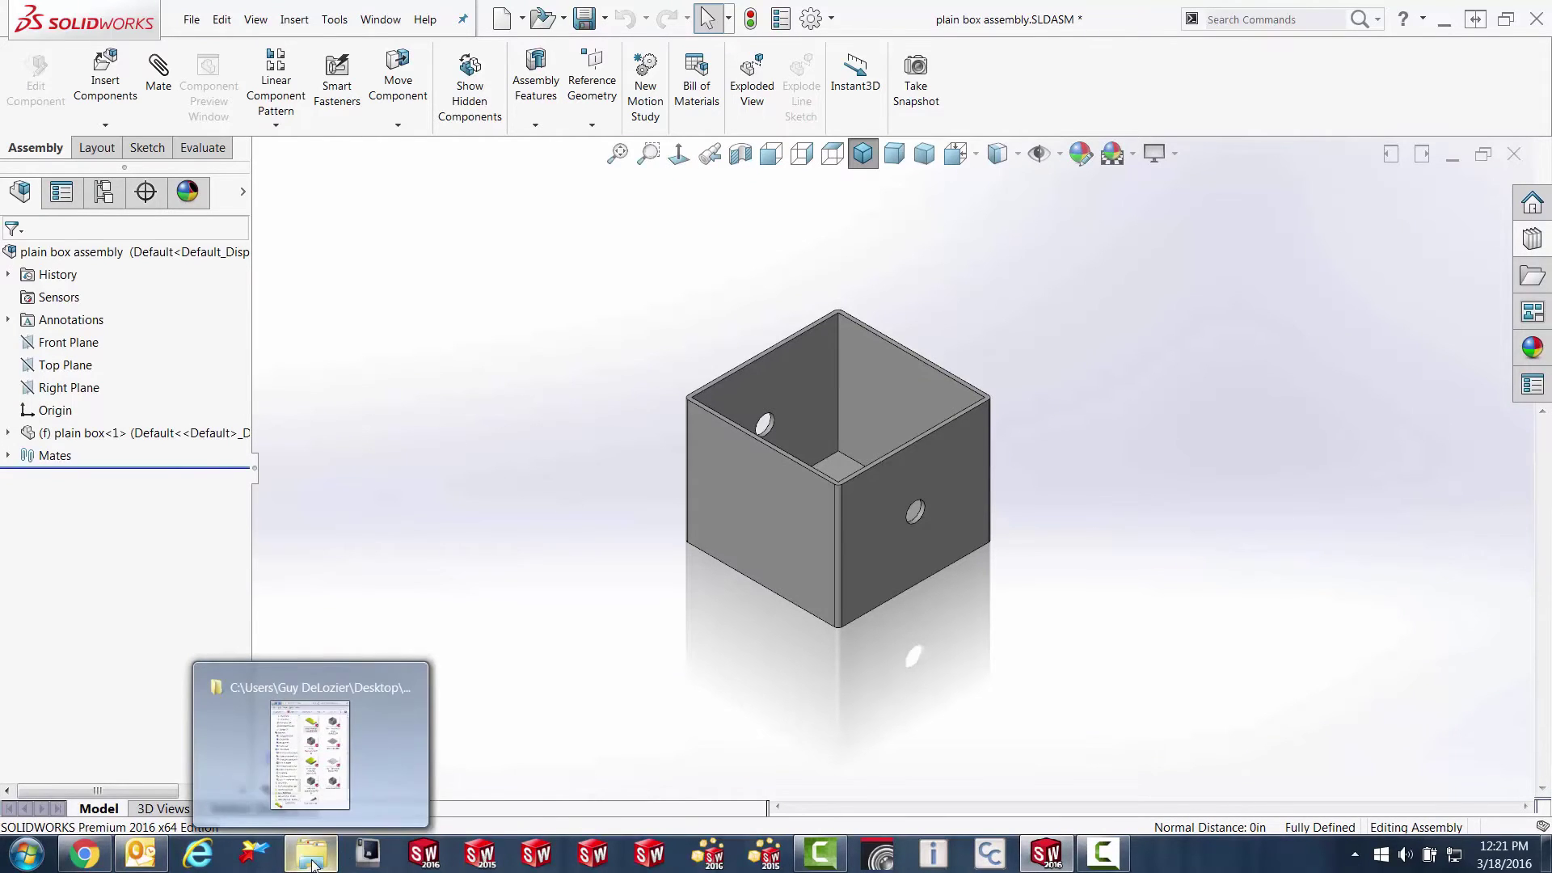
Open the box lid part from the Mate Reference folder in its own window.
{"action": "left_click", "coordinate": [313, 737]}
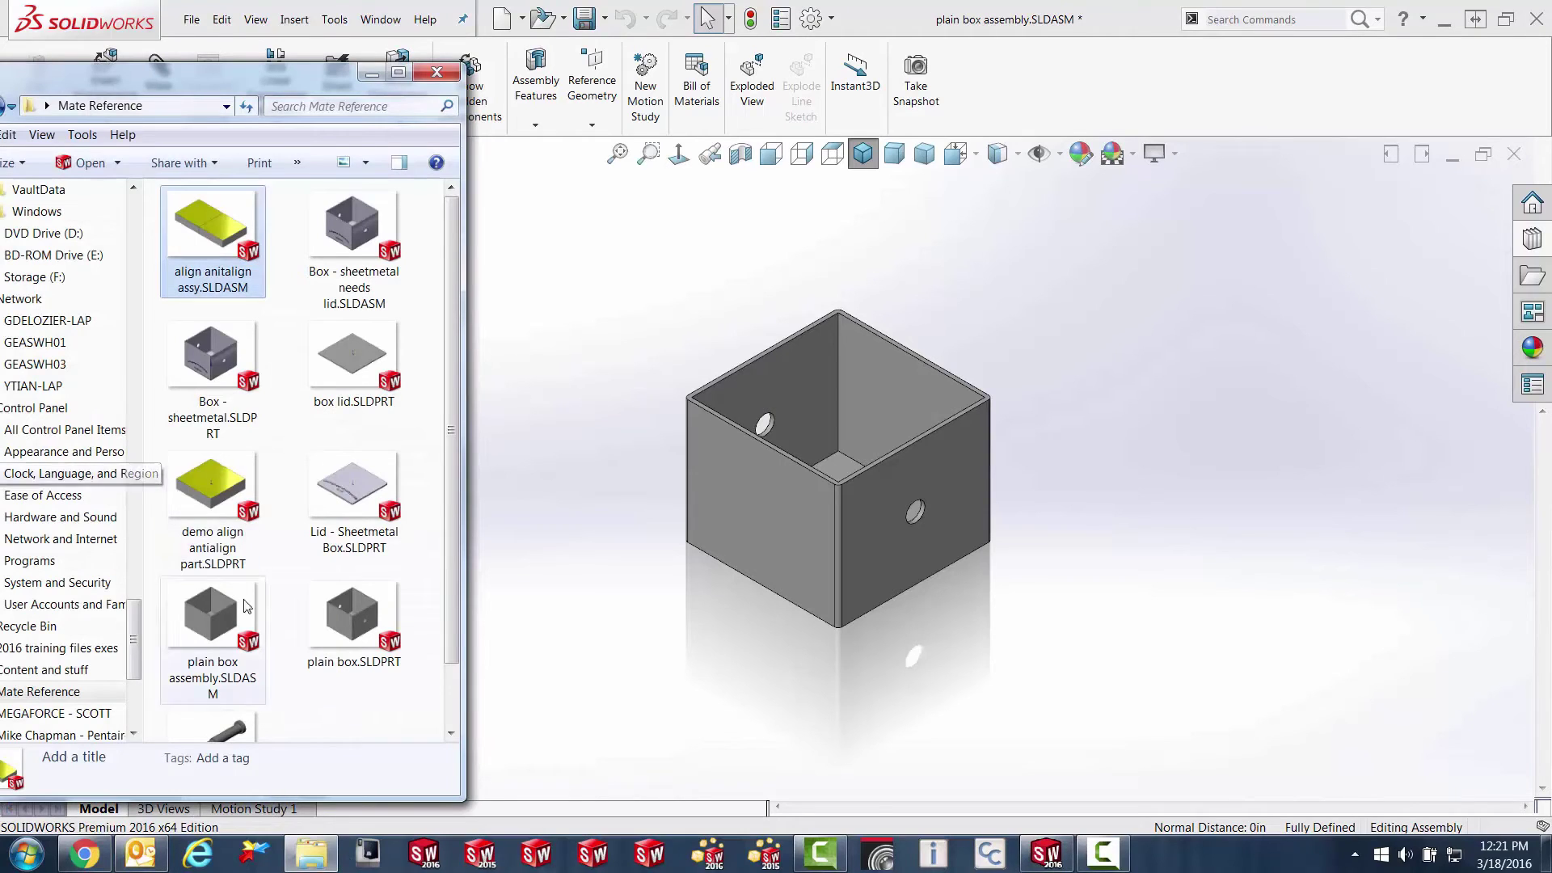
{"action": "left_click_drag", "start_coordinate": [353, 356], "coordinate": [1031, 81]}
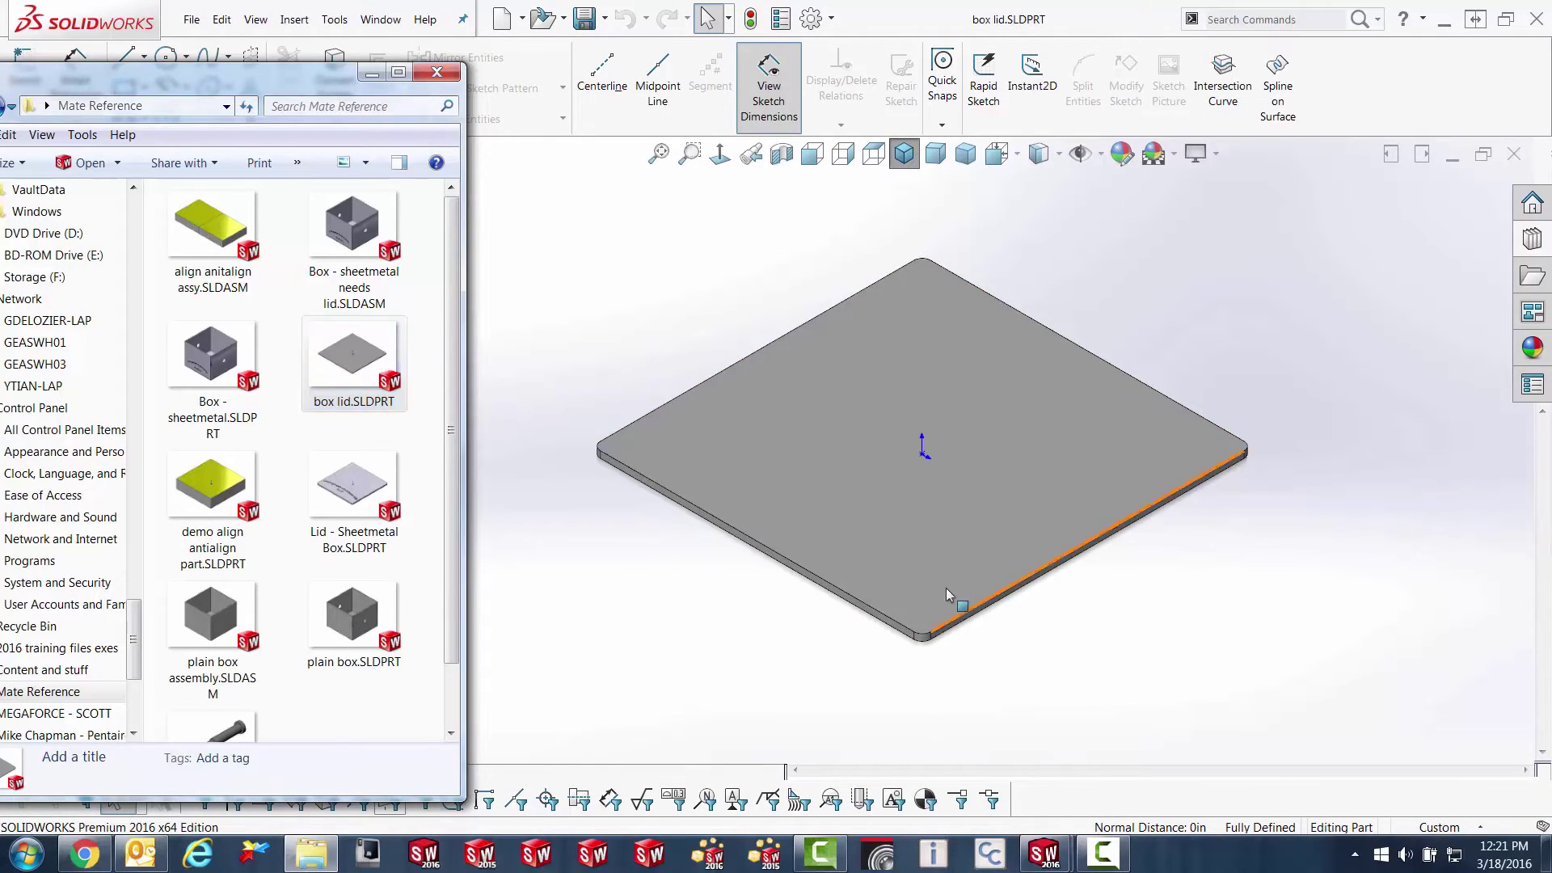
{"action": "key", "text": "alt+Tab"}
{"action": "middle_click_drag", "start_coordinate": [821, 603], "coordinate": [1095, 57]}
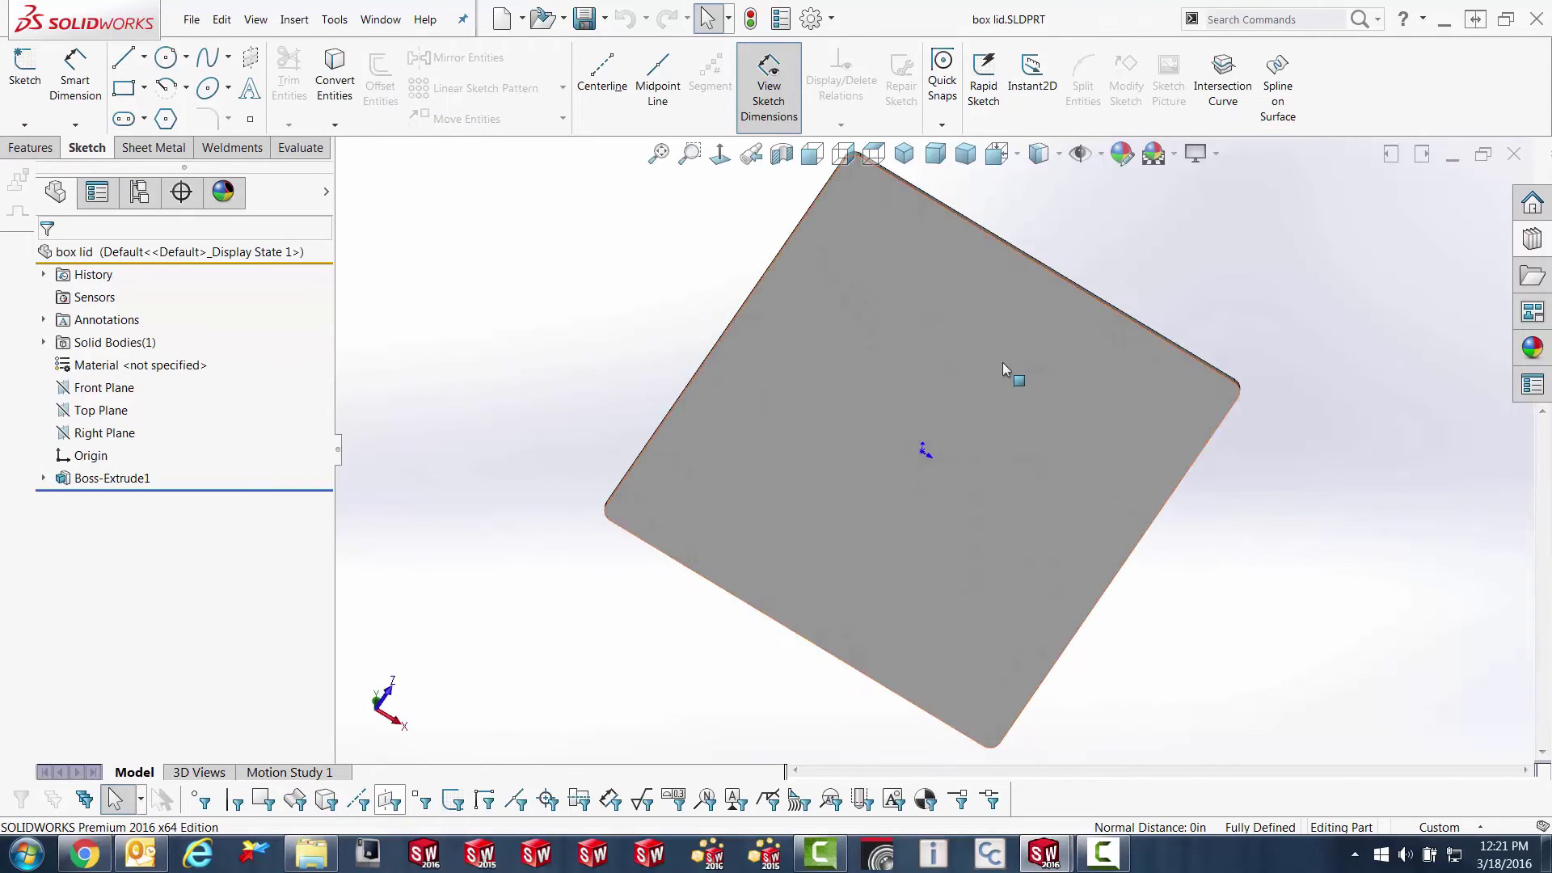
Examine the box lid's large flat face and the two thin side faces that meet at the rounded corner.
{"action": "scroll", "coordinate": [1002, 362], "scroll_direction": "down", "scroll_amount": 2}
{"action": "scroll", "coordinate": [999, 385], "scroll_direction": "up", "scroll_amount": 4}
{"action": "middle_click_drag", "start_coordinate": [949, 407], "coordinate": [891, 463]}
{"action": "scroll", "coordinate": [979, 442], "scroll_direction": "down", "scroll_amount": 3}
{"action": "scroll", "coordinate": [980, 442], "scroll_direction": "down", "scroll_amount": 1}
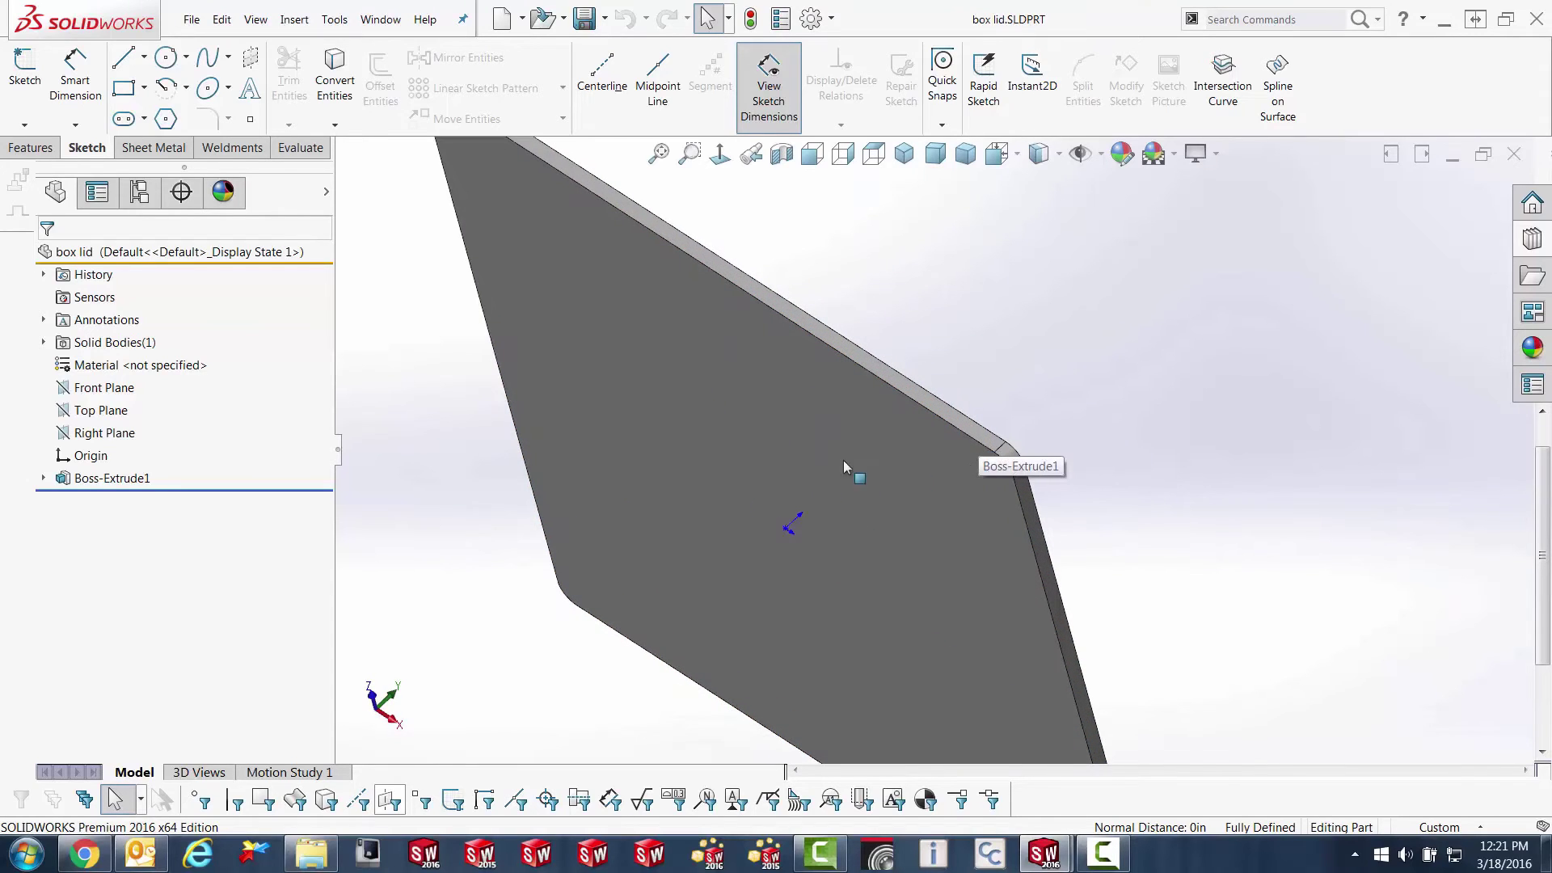
{"action": "left_click", "coordinate": [780, 419]}
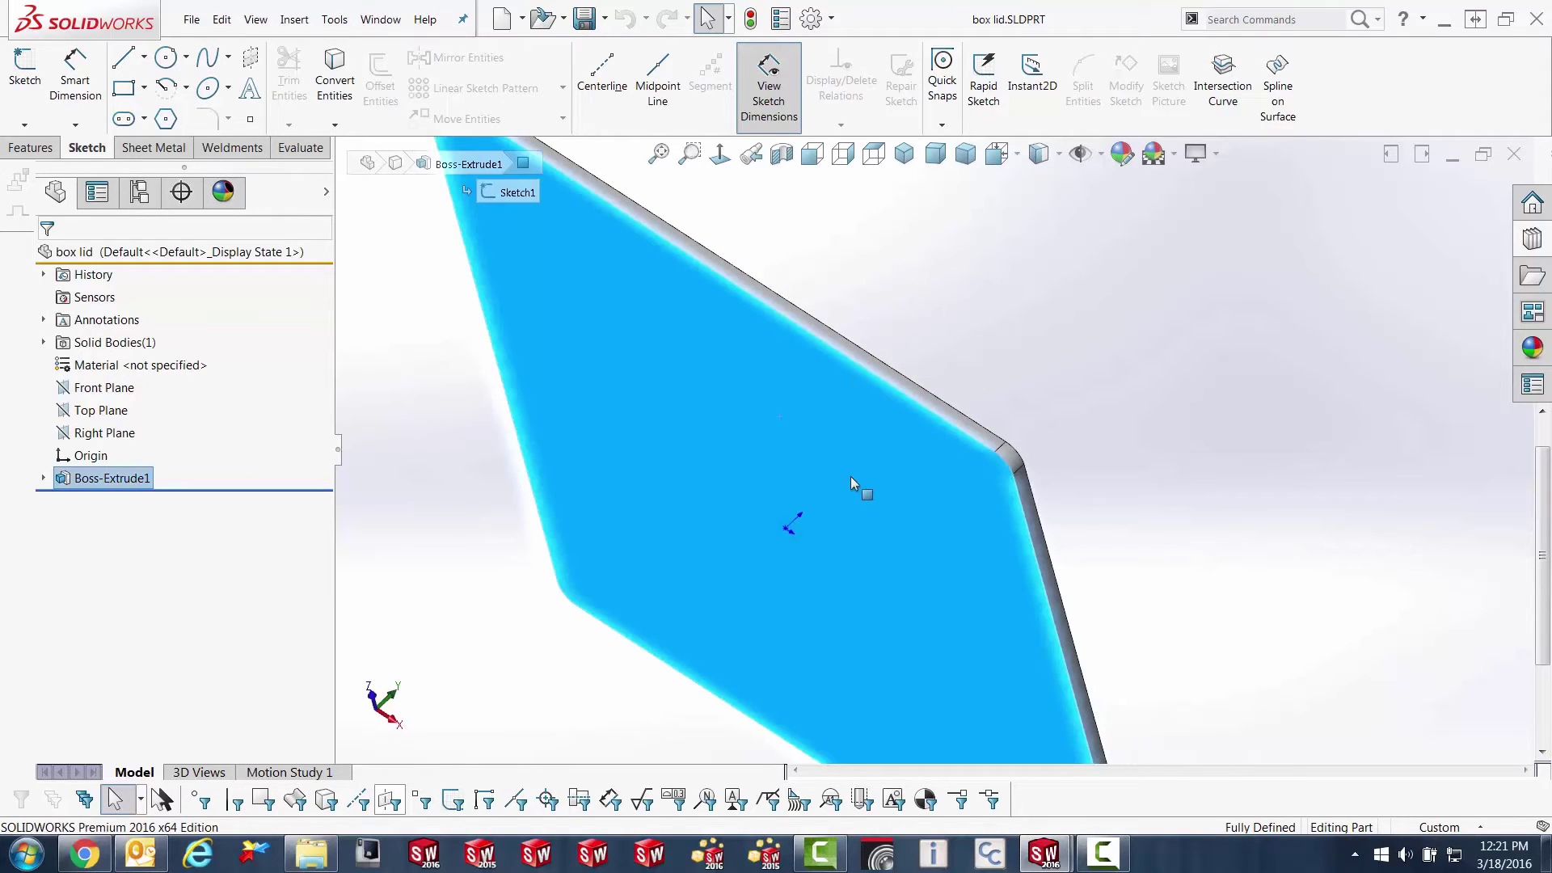
{"action": "scroll", "coordinate": [974, 530], "scroll_direction": "up", "scroll_amount": 3}
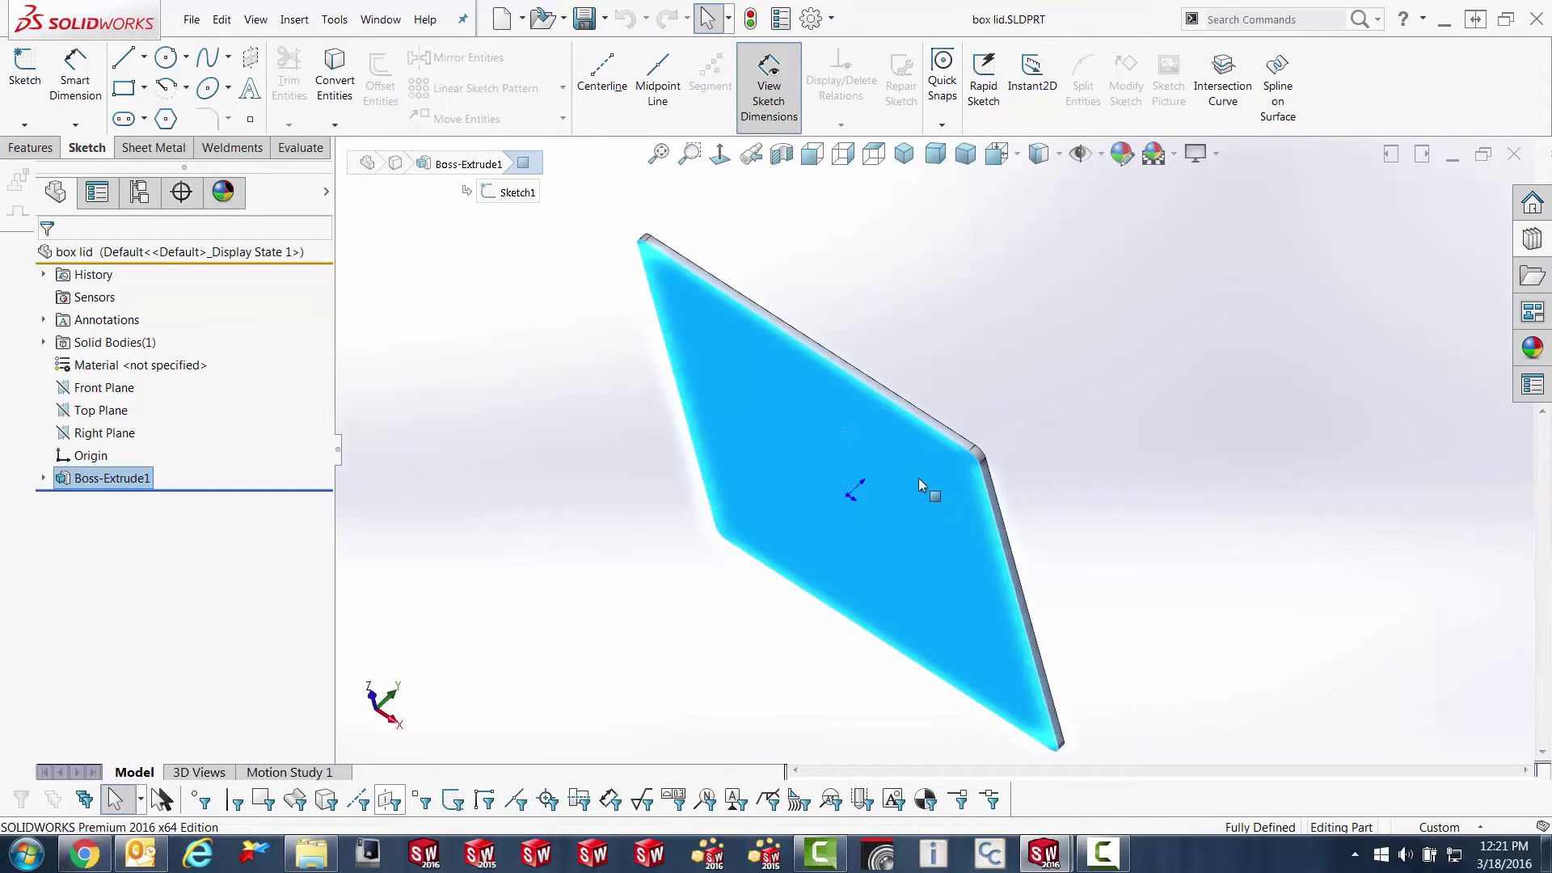
{"action": "scroll", "coordinate": [970, 436], "scroll_direction": "down", "scroll_amount": 2}
{"action": "scroll", "coordinate": [970, 436], "scroll_direction": "down", "scroll_amount": 1}
{"action": "left_click", "coordinate": [938, 446]}
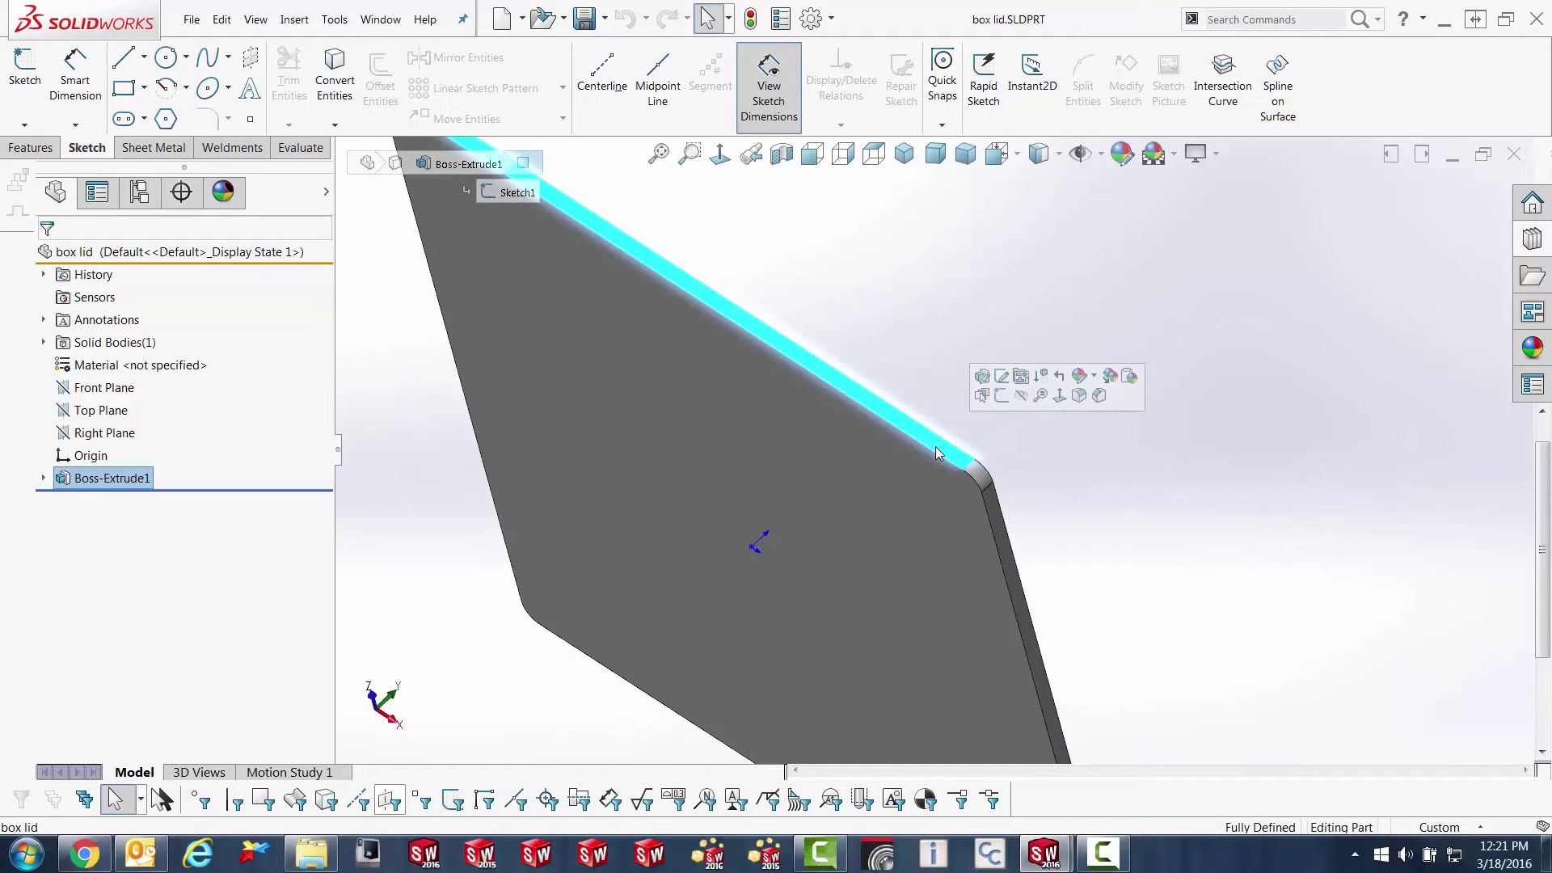
{"action": "left_click", "coordinate": [996, 519]}
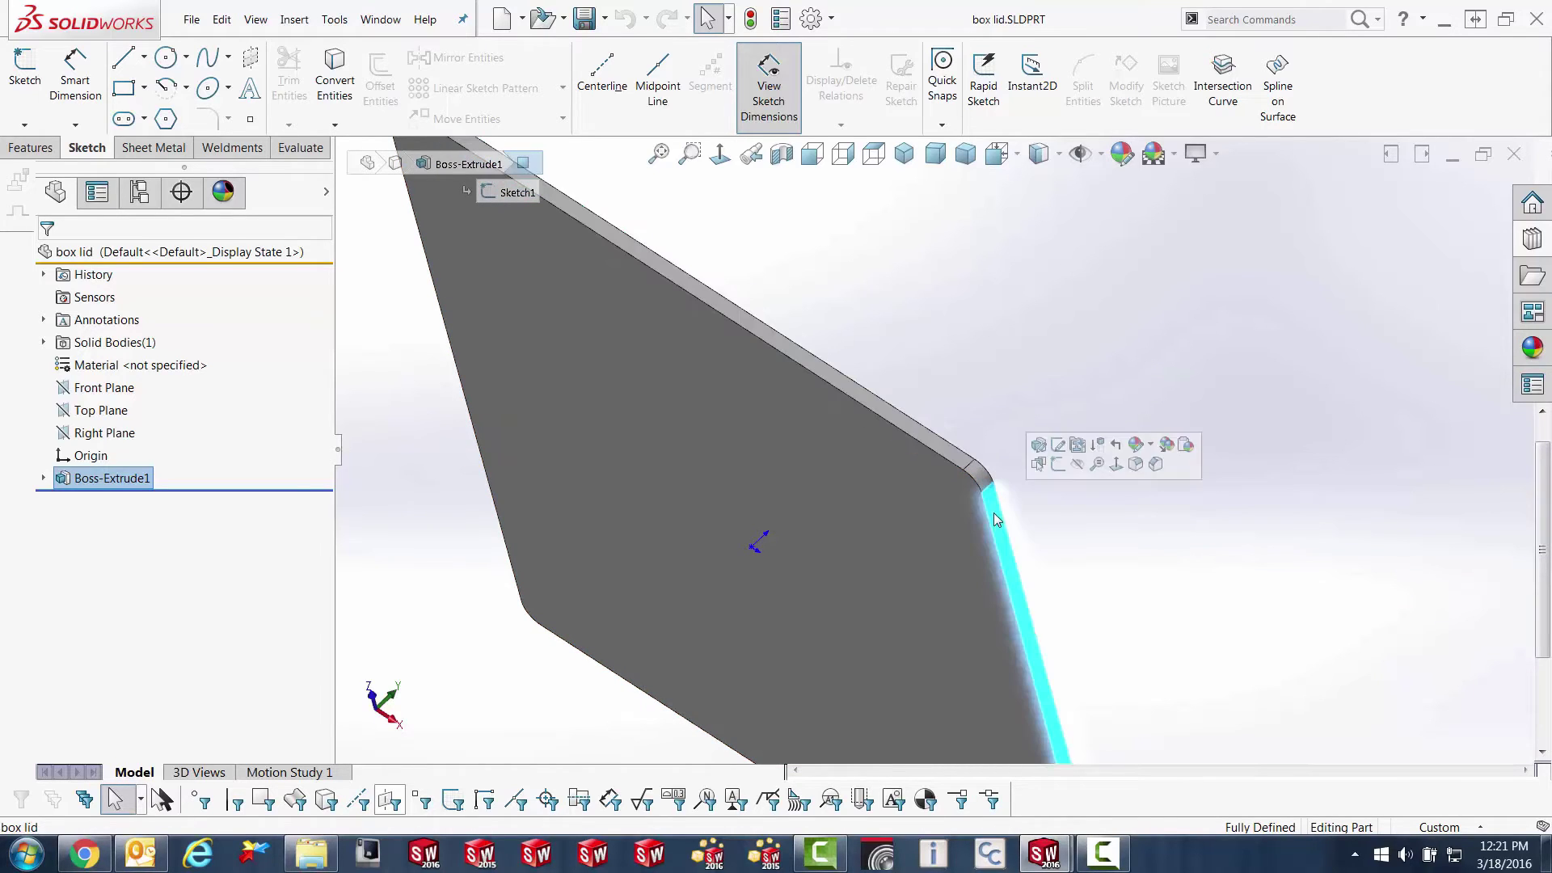
{"action": "key", "text": "Escape"}
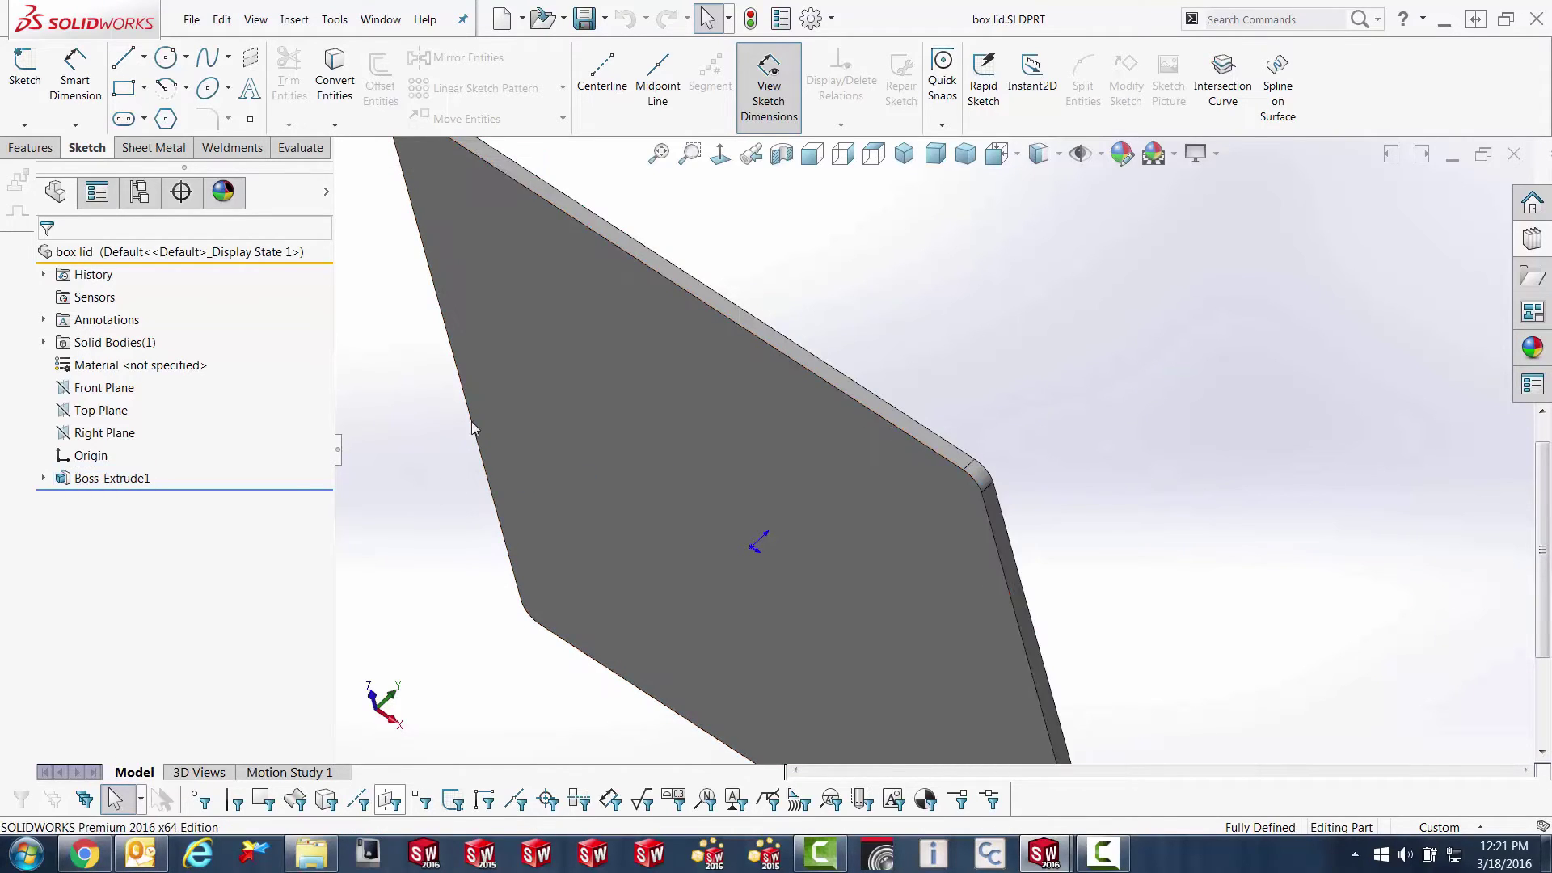
Start a mate reference on the box lid with its large flat face as the primary entity, set to Coincident and Anti-Aligned.
{"action": "left_click", "coordinate": [17, 152]}
{"action": "left_click", "coordinate": [821, 85]}
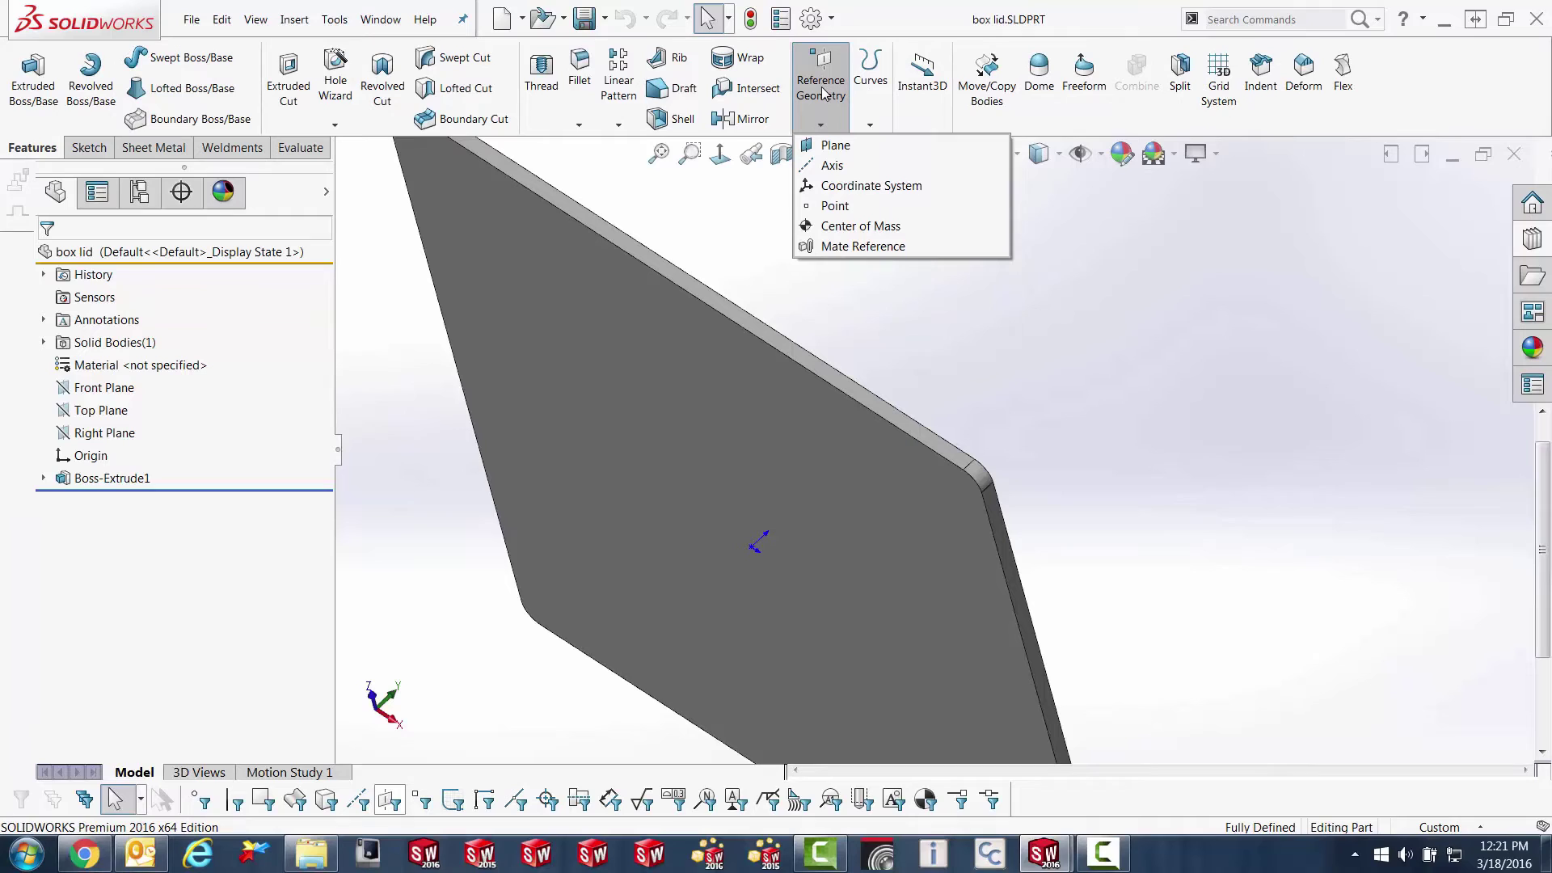
{"action": "left_click", "coordinate": [818, 247]}
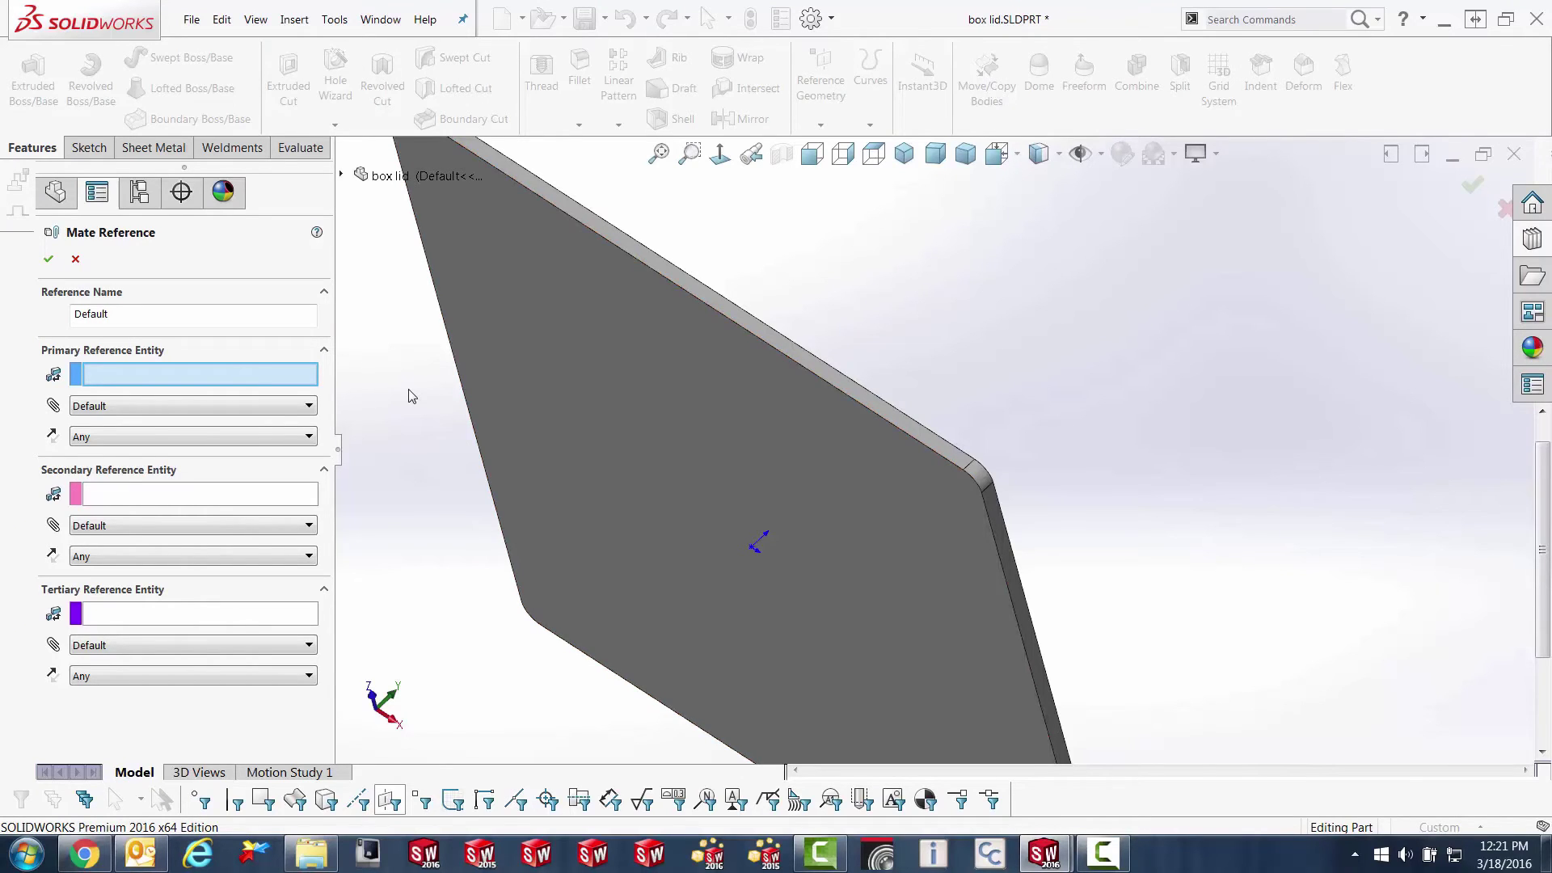
{"action": "left_click", "coordinate": [659, 374]}
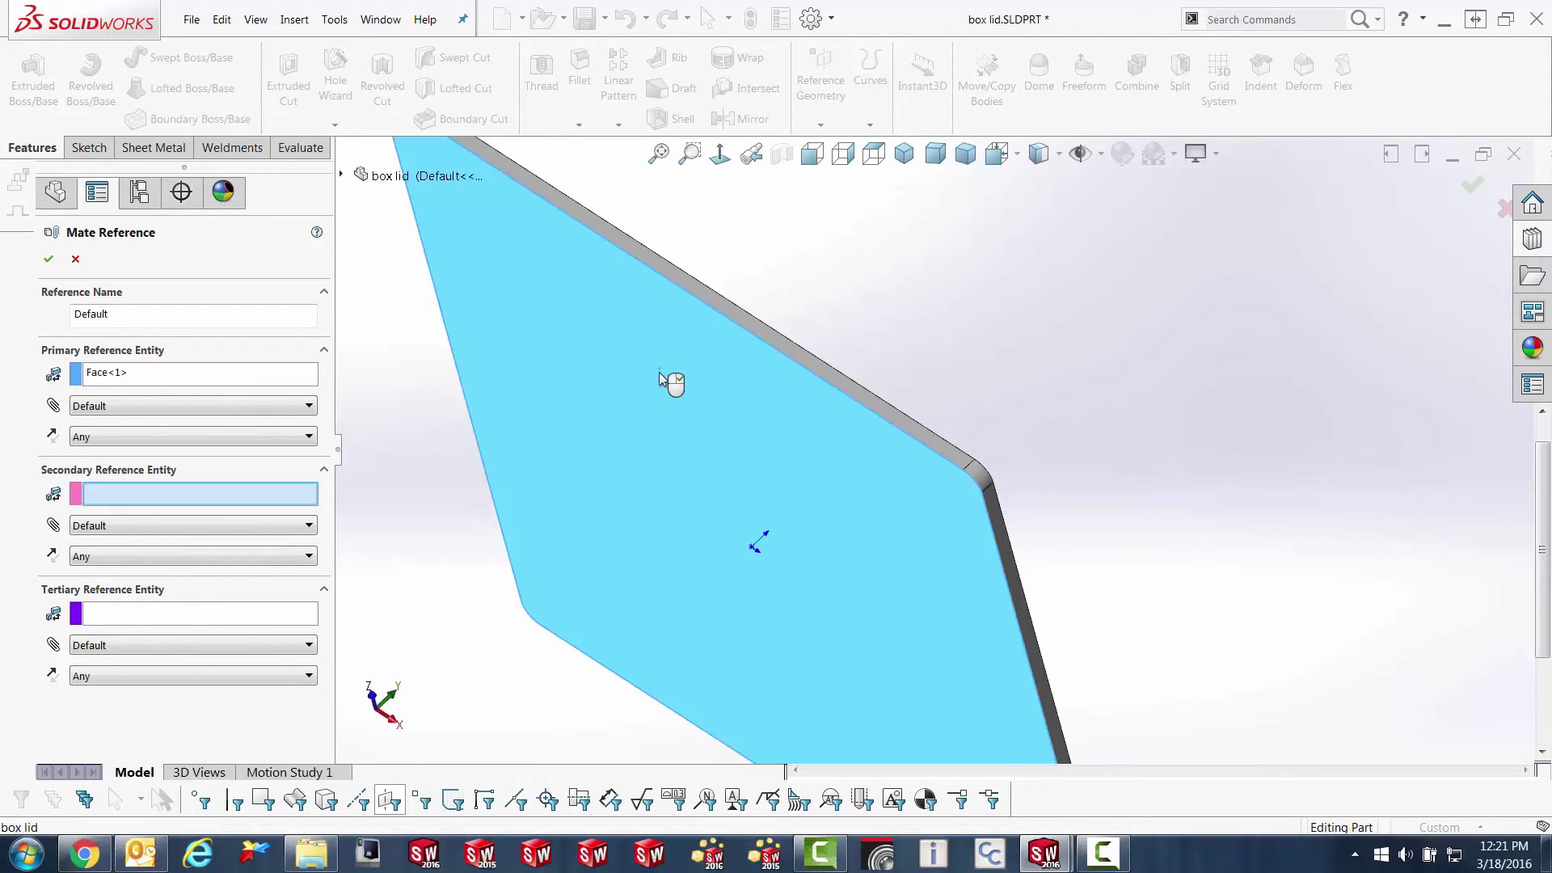
{"action": "left_click", "coordinate": [204, 405]}
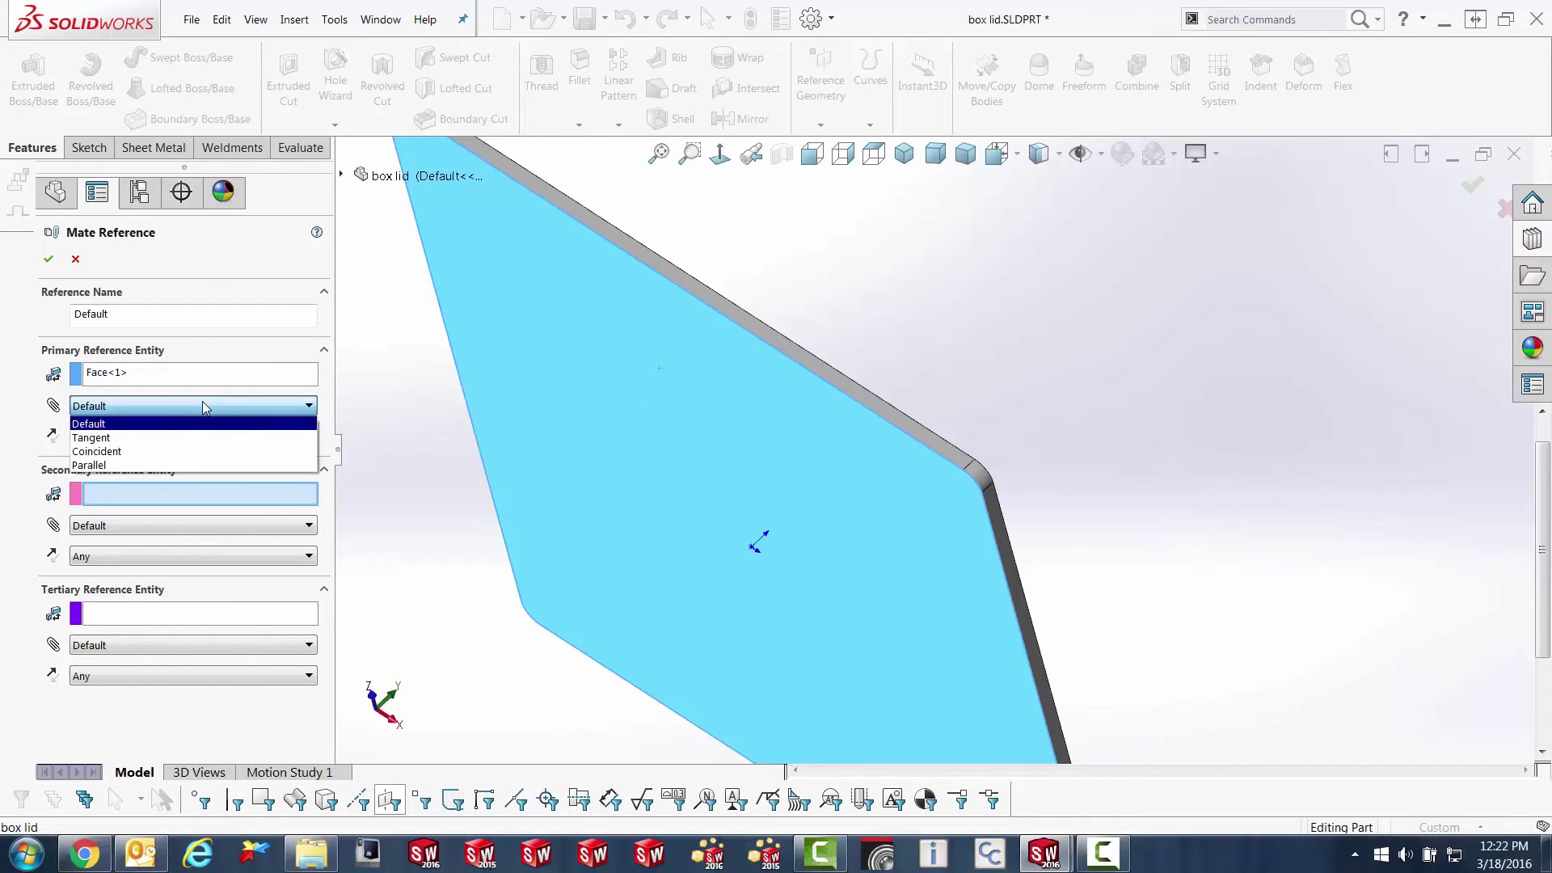
{"action": "left_click", "coordinate": [113, 452]}
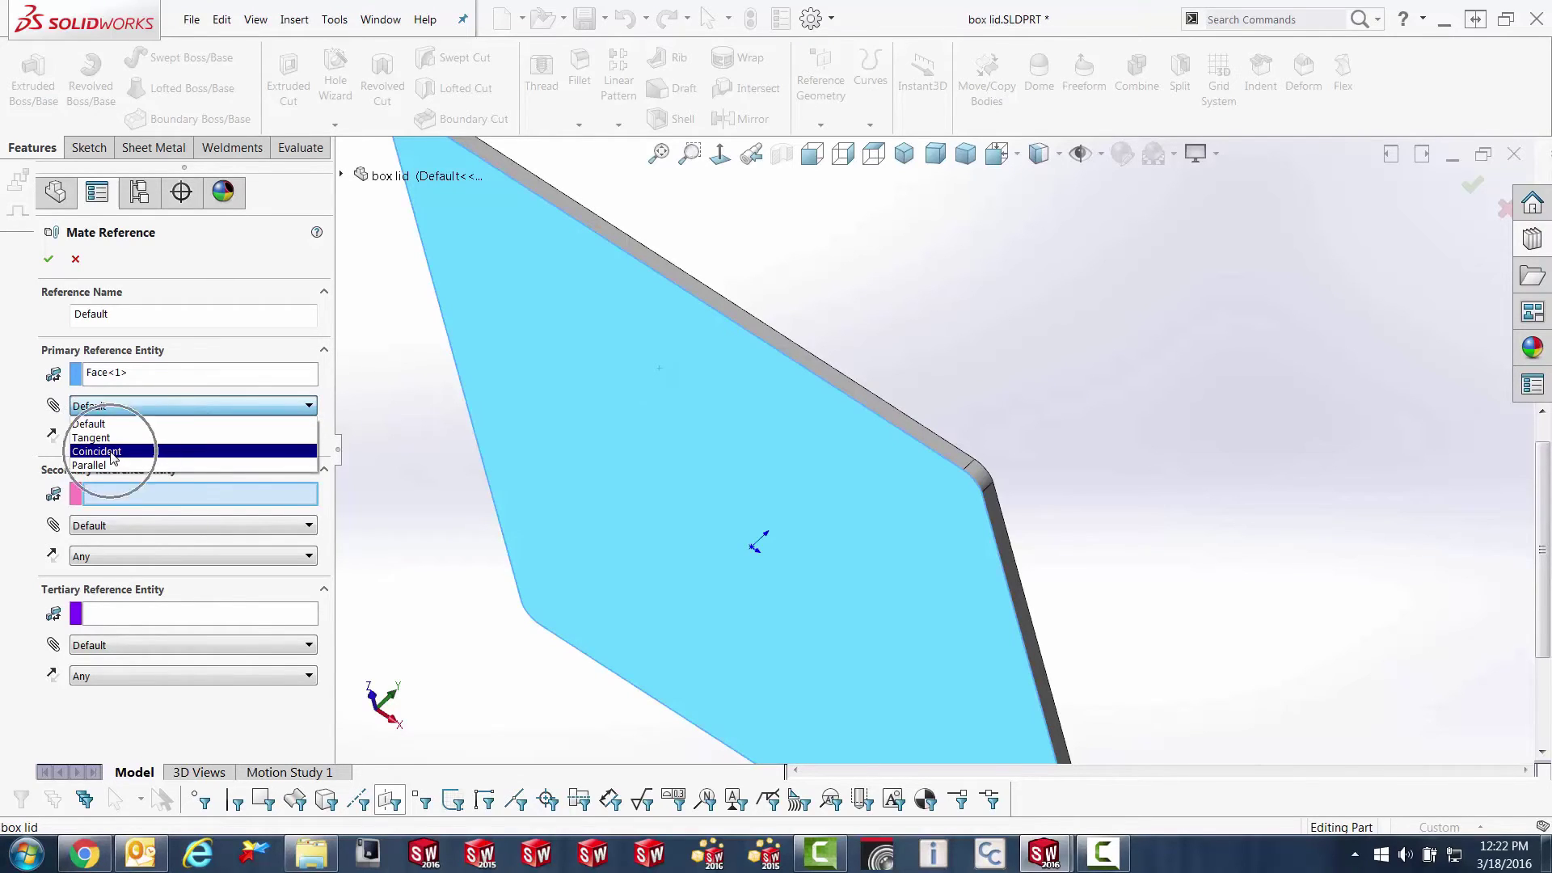
{"action": "left_click", "coordinate": [106, 437]}
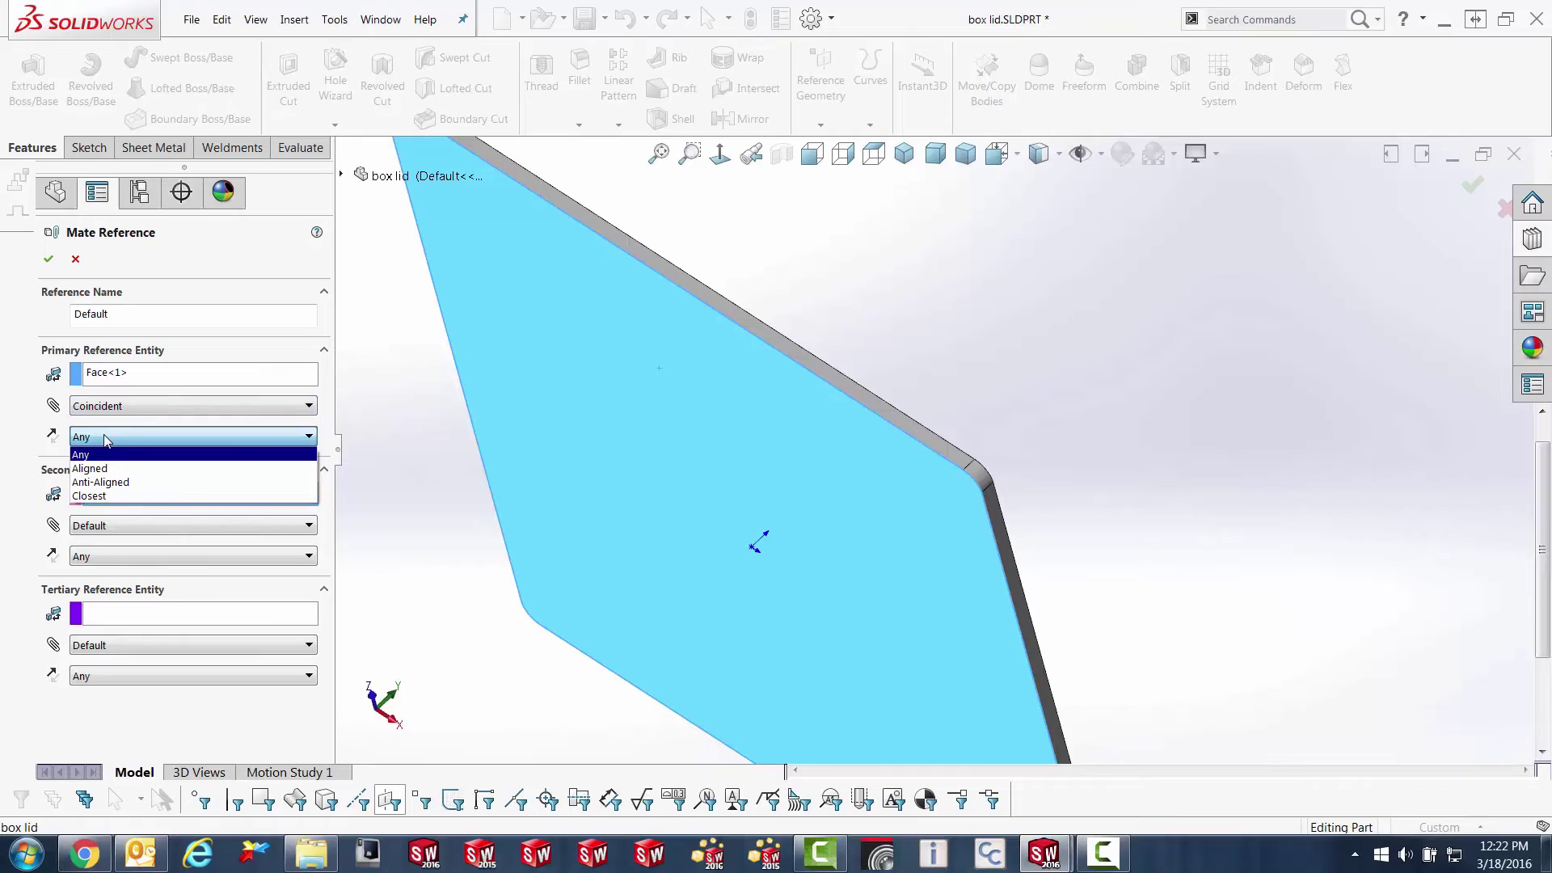
{"action": "left_click", "coordinate": [101, 482]}
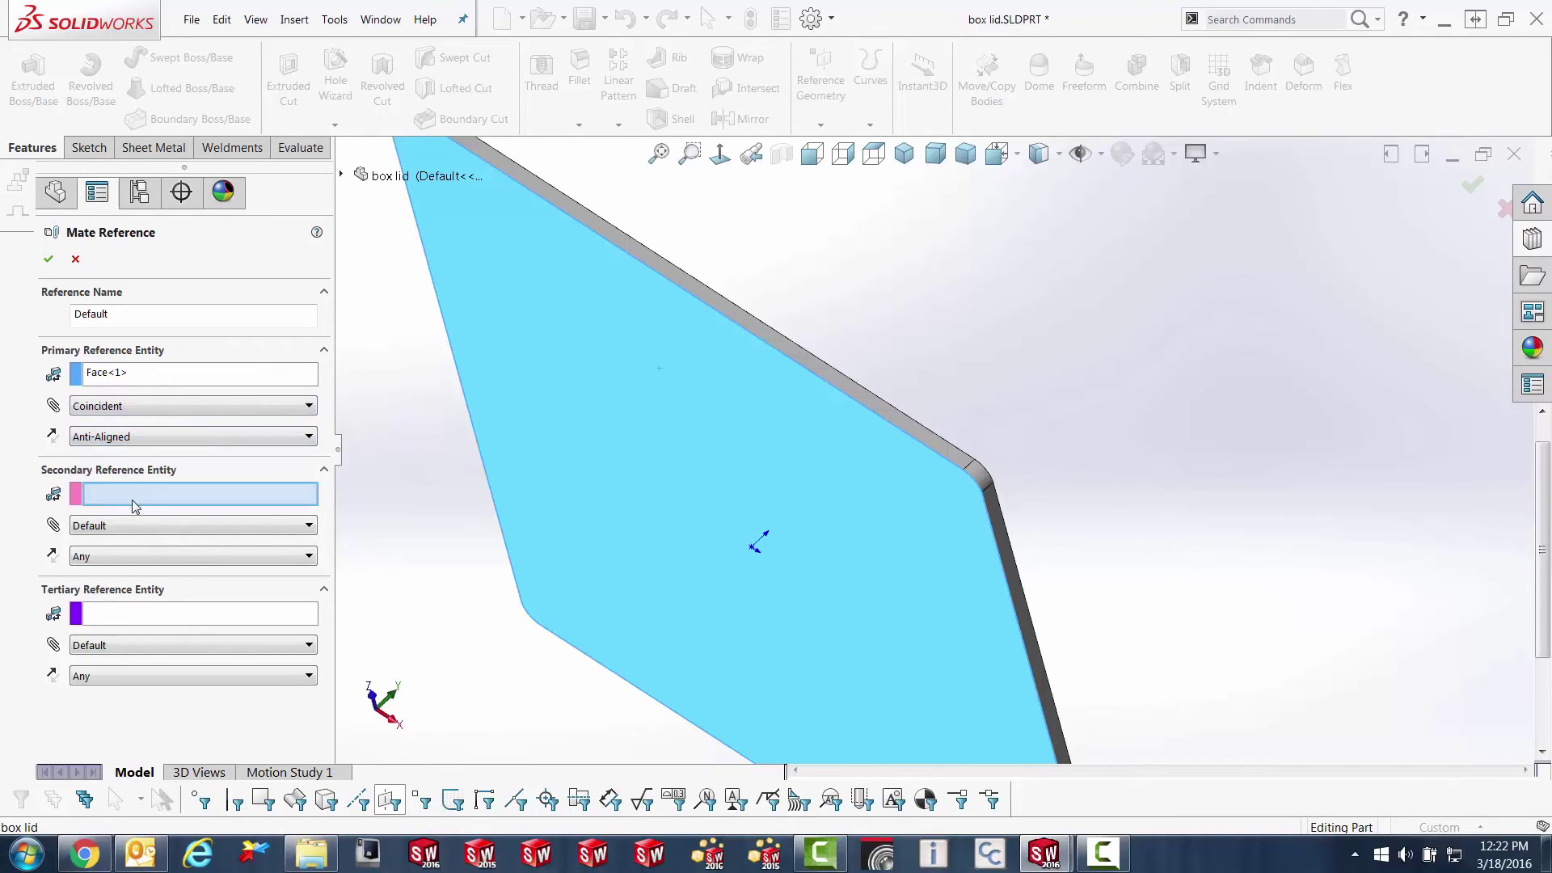
Add the lid's thin upper side face as the secondary reference entity, set to Coincident and Aligned.
{"action": "left_click", "coordinate": [732, 317]}
{"action": "left_click", "coordinate": [101, 527]}
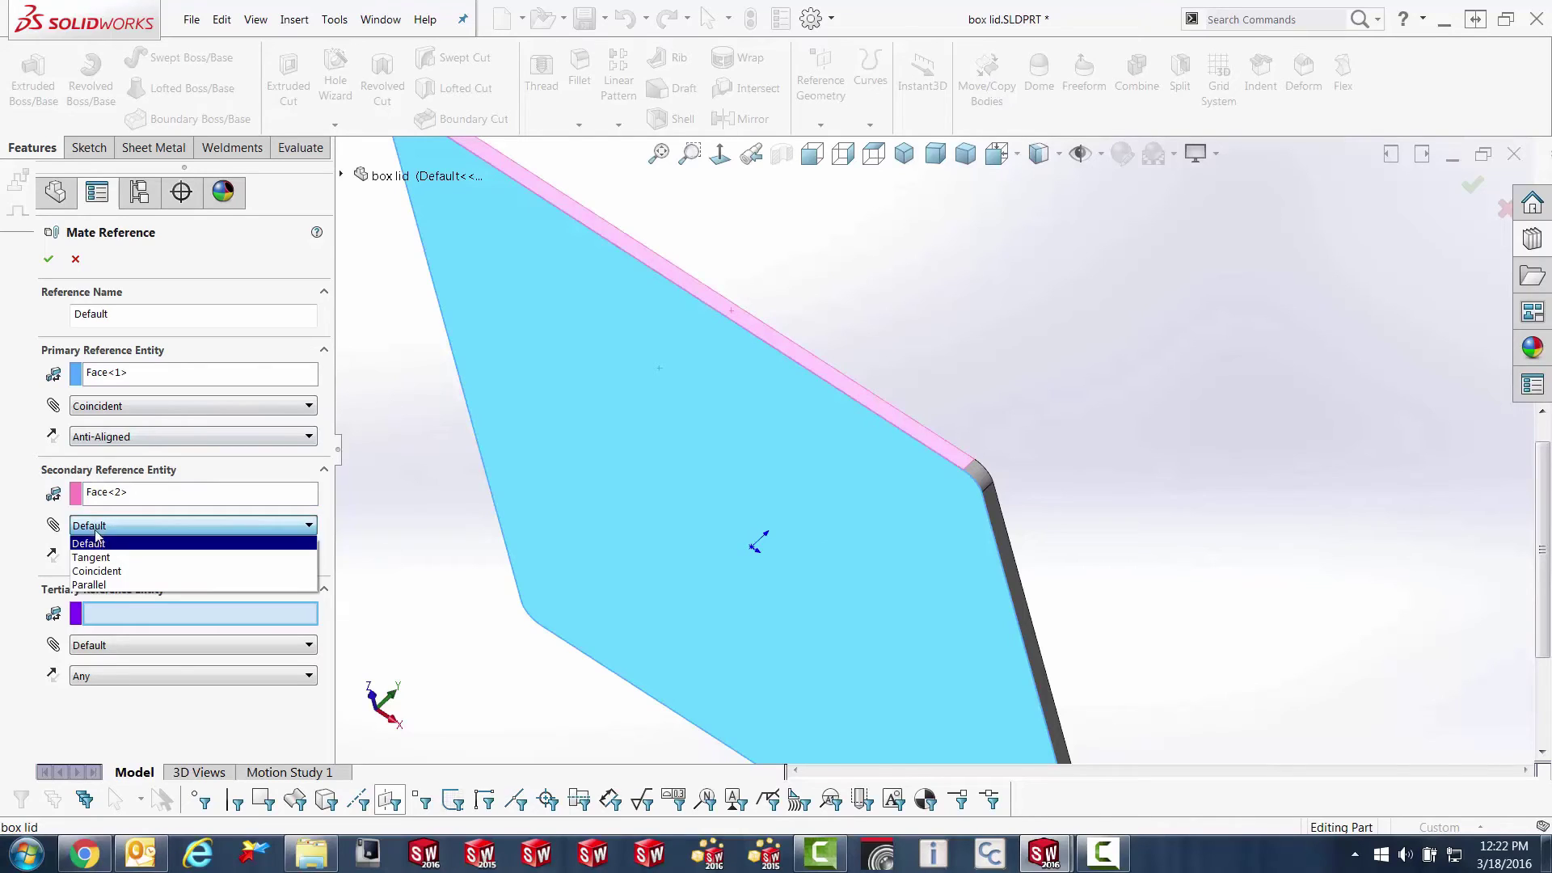
{"action": "left_click", "coordinate": [97, 571]}
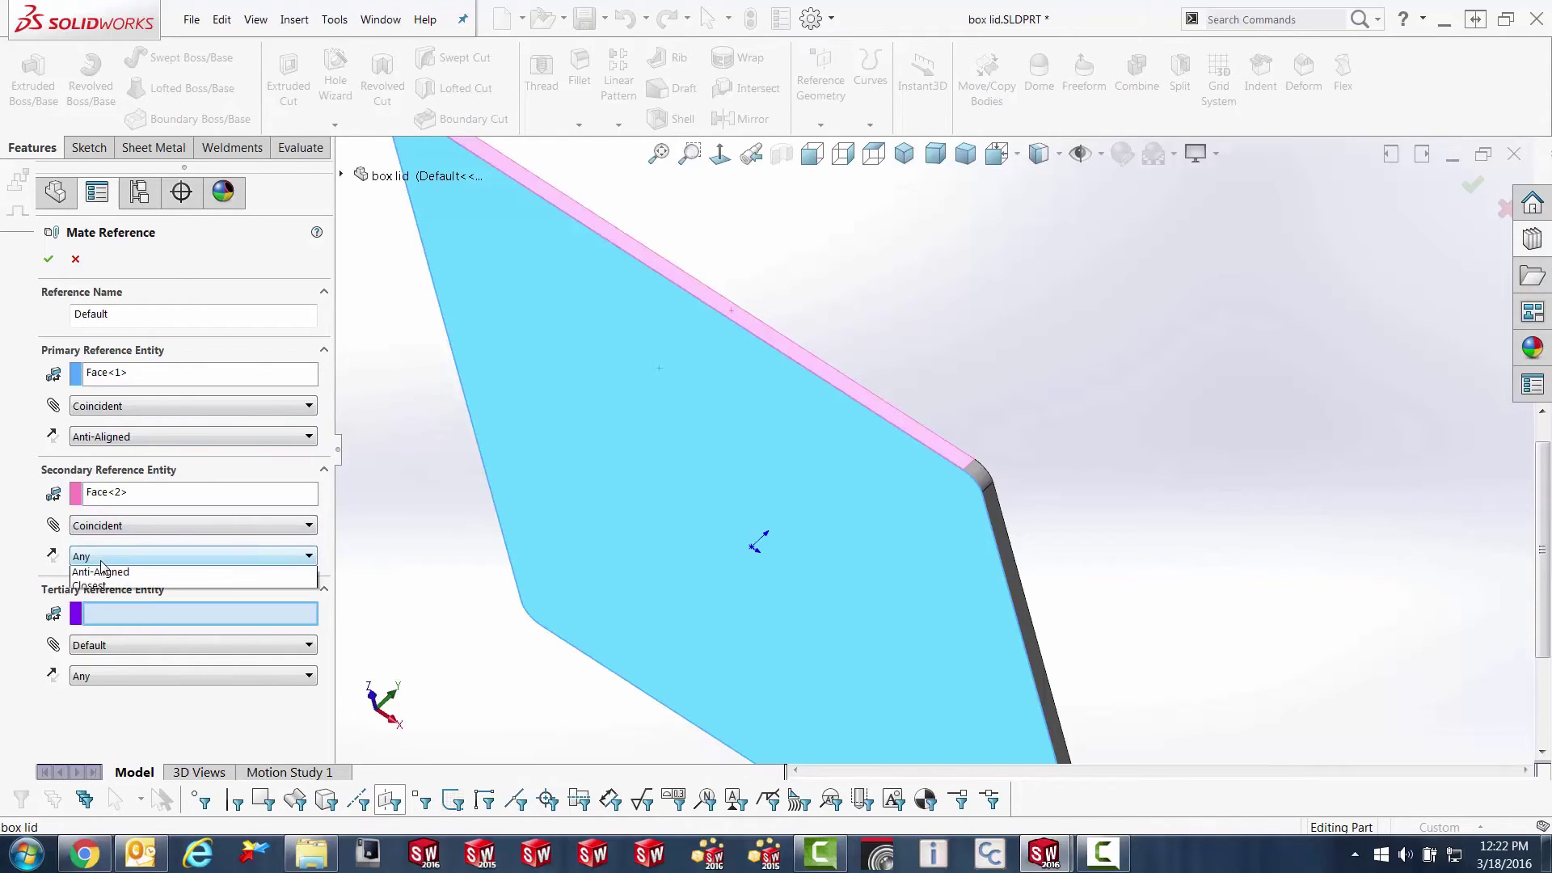
{"action": "left_click", "coordinate": [100, 558]}
{"action": "left_click", "coordinate": [95, 588]}
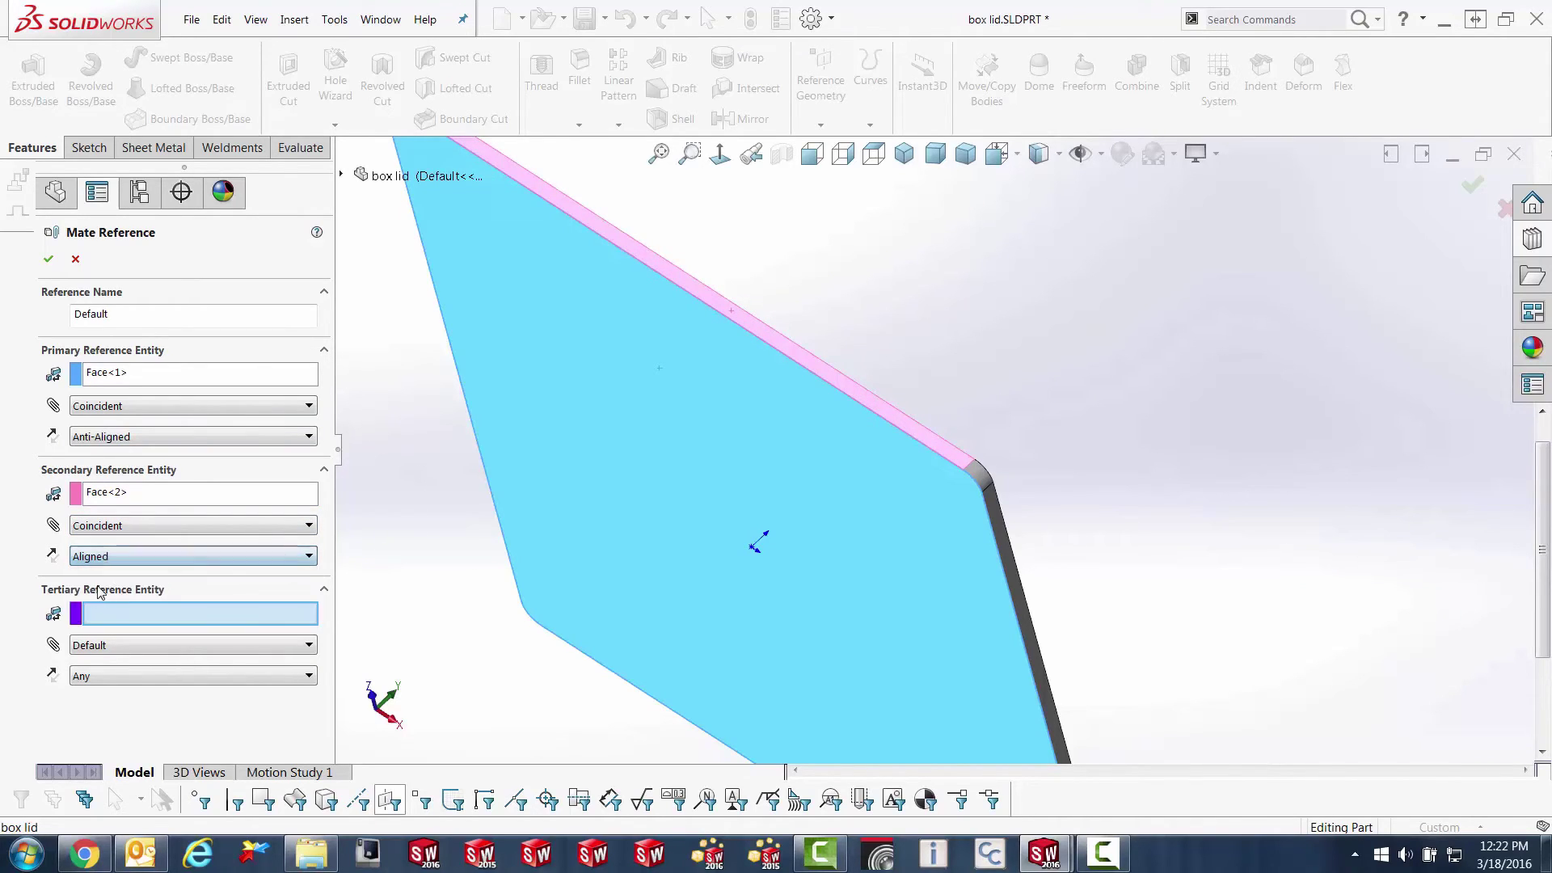
Add the lid's adjacent thin side face as the tertiary entity, Coincident and Aligned, accept the mate reference and save the part.
{"action": "left_click", "coordinate": [984, 551]}
{"action": "left_click", "coordinate": [144, 645]}
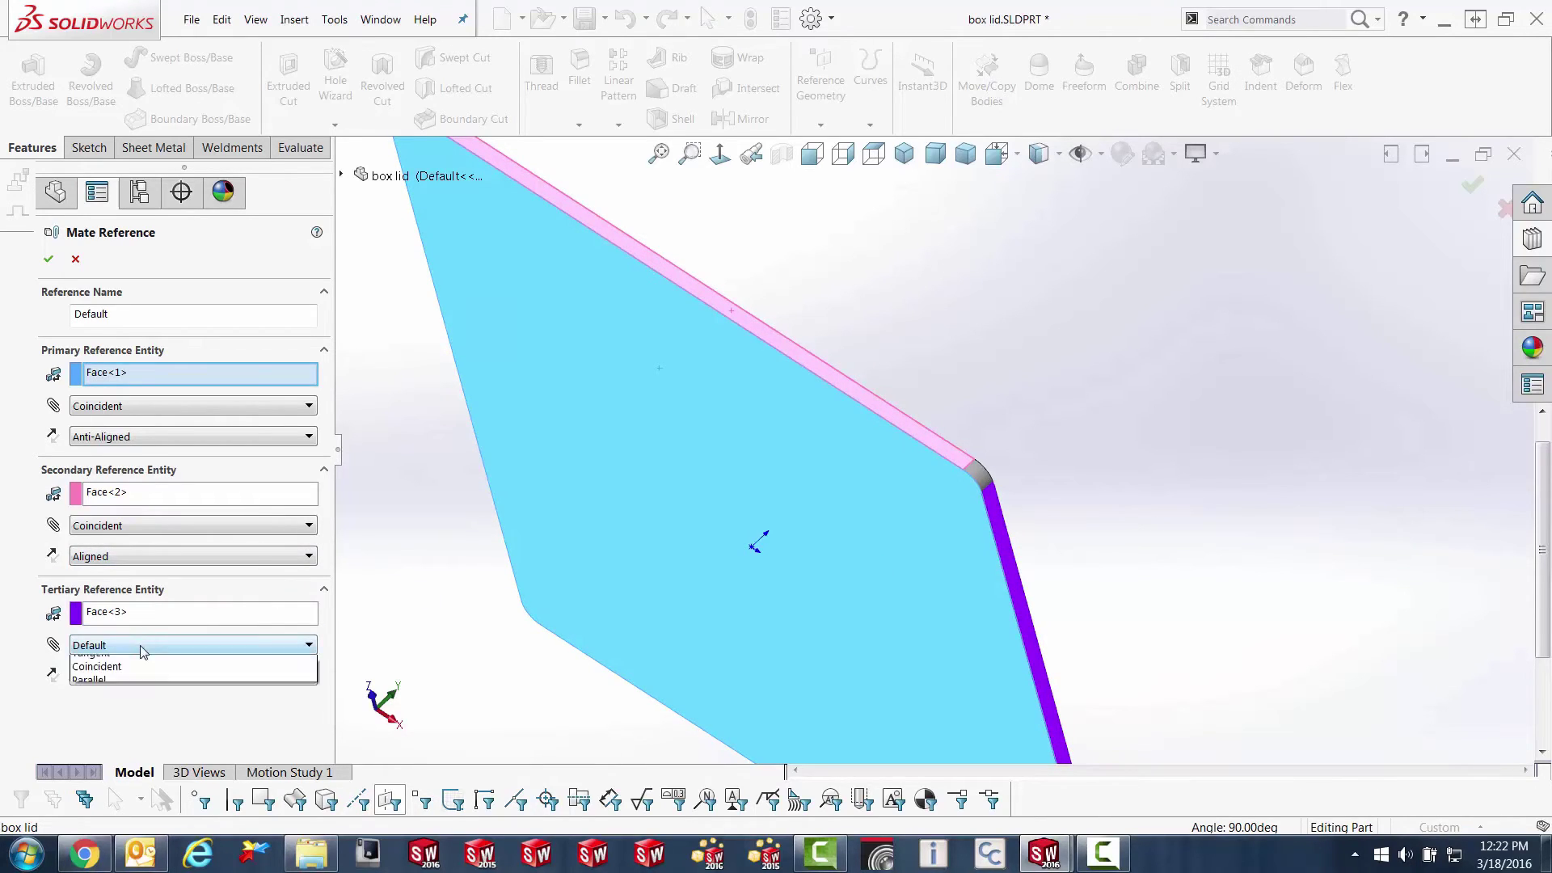
{"action": "left_click", "coordinate": [111, 689]}
{"action": "left_click", "coordinate": [97, 676]}
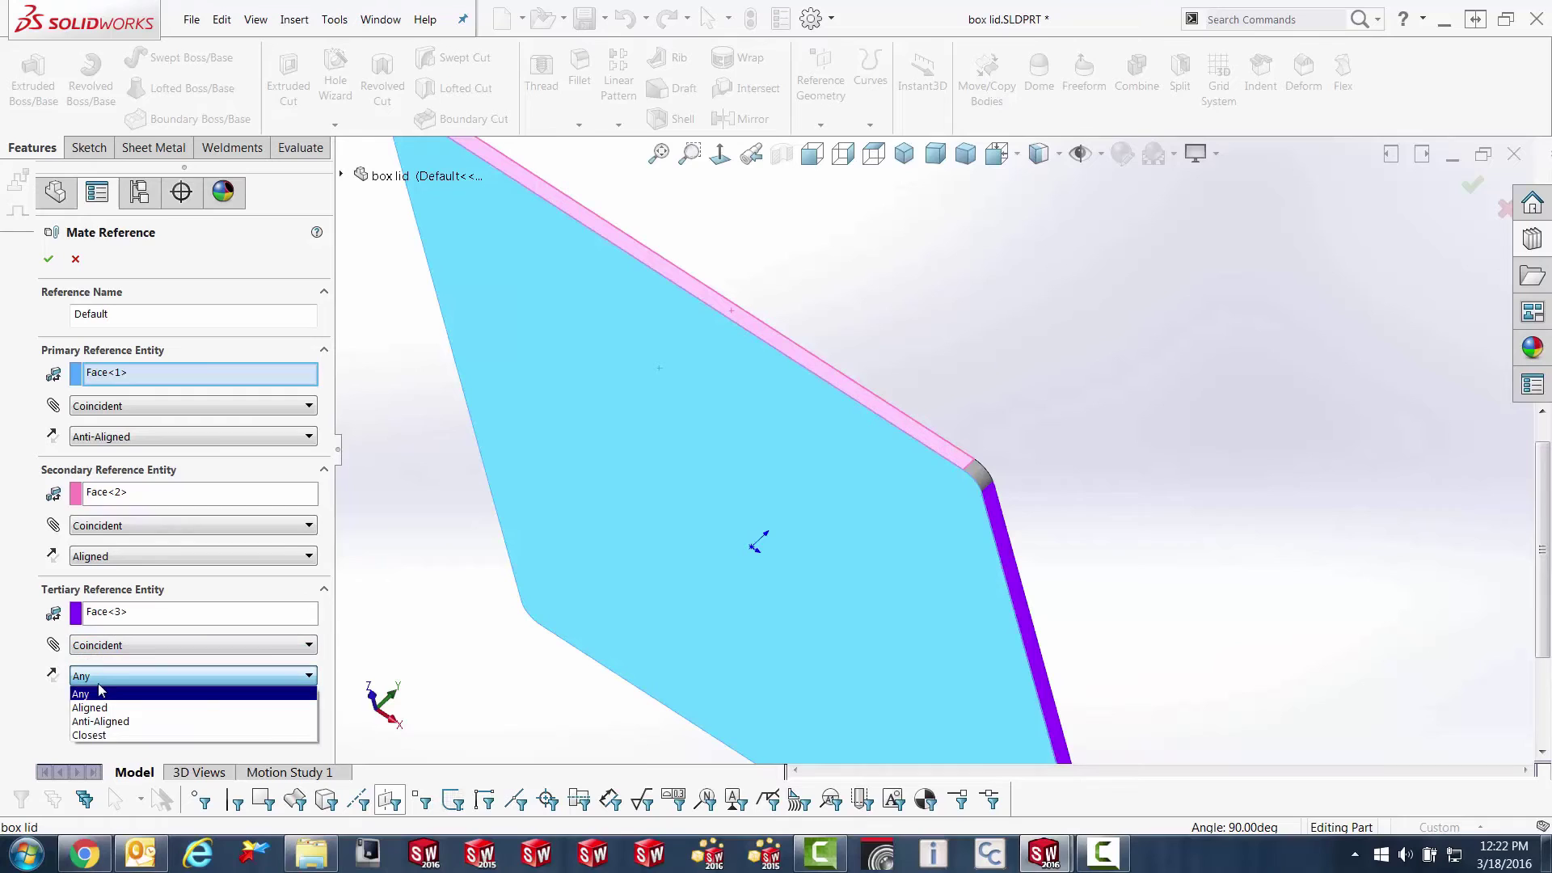
{"action": "left_click", "coordinate": [90, 707]}
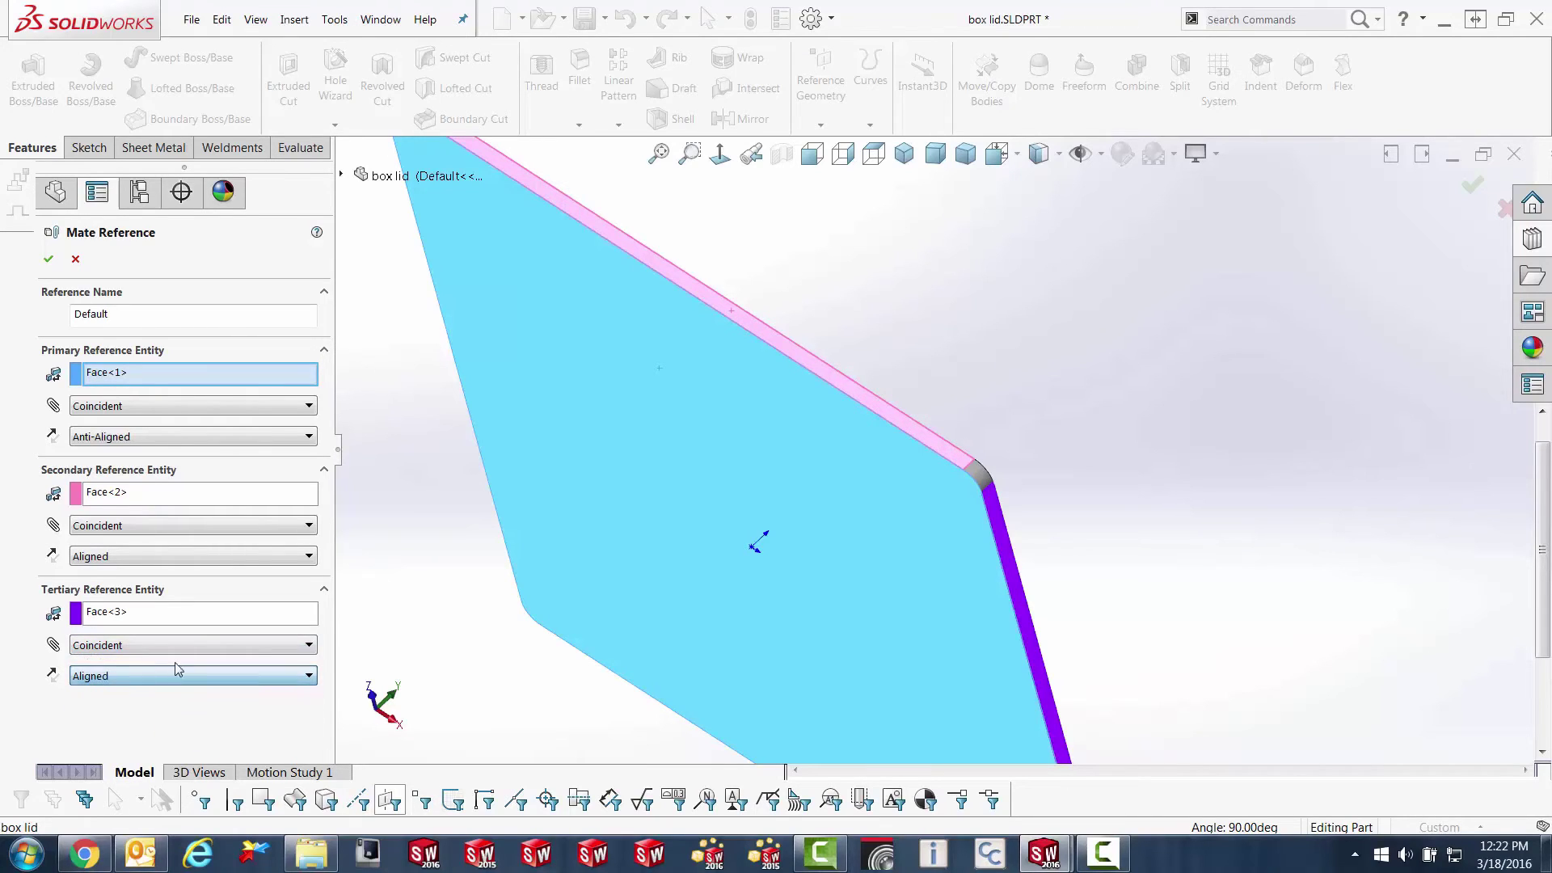
{"action": "left_click", "coordinate": [49, 262]}
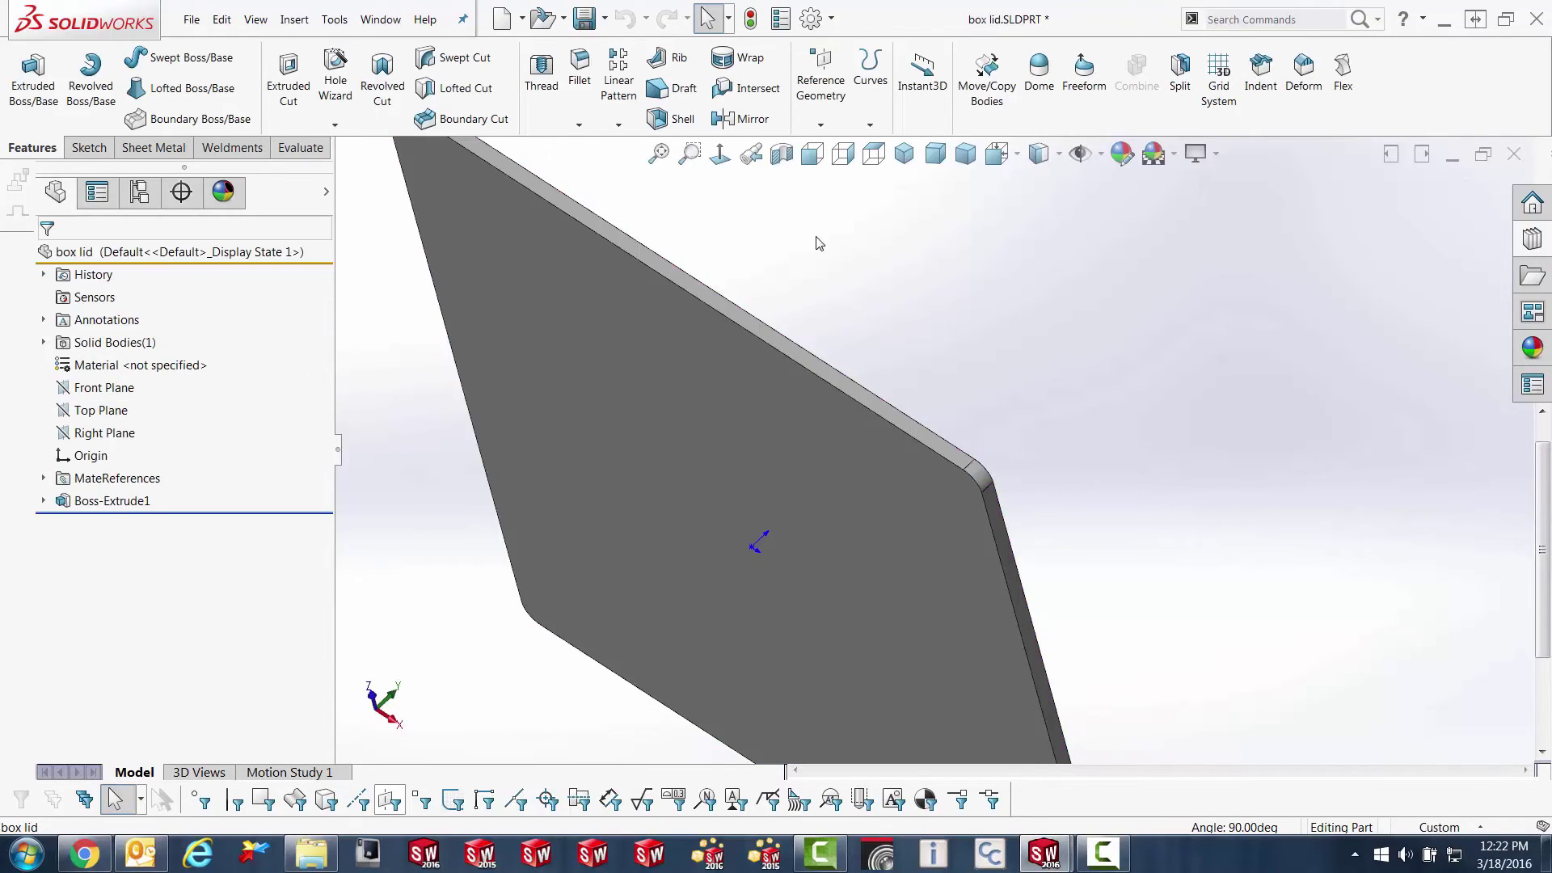
{"action": "left_click", "coordinate": [584, 19]}
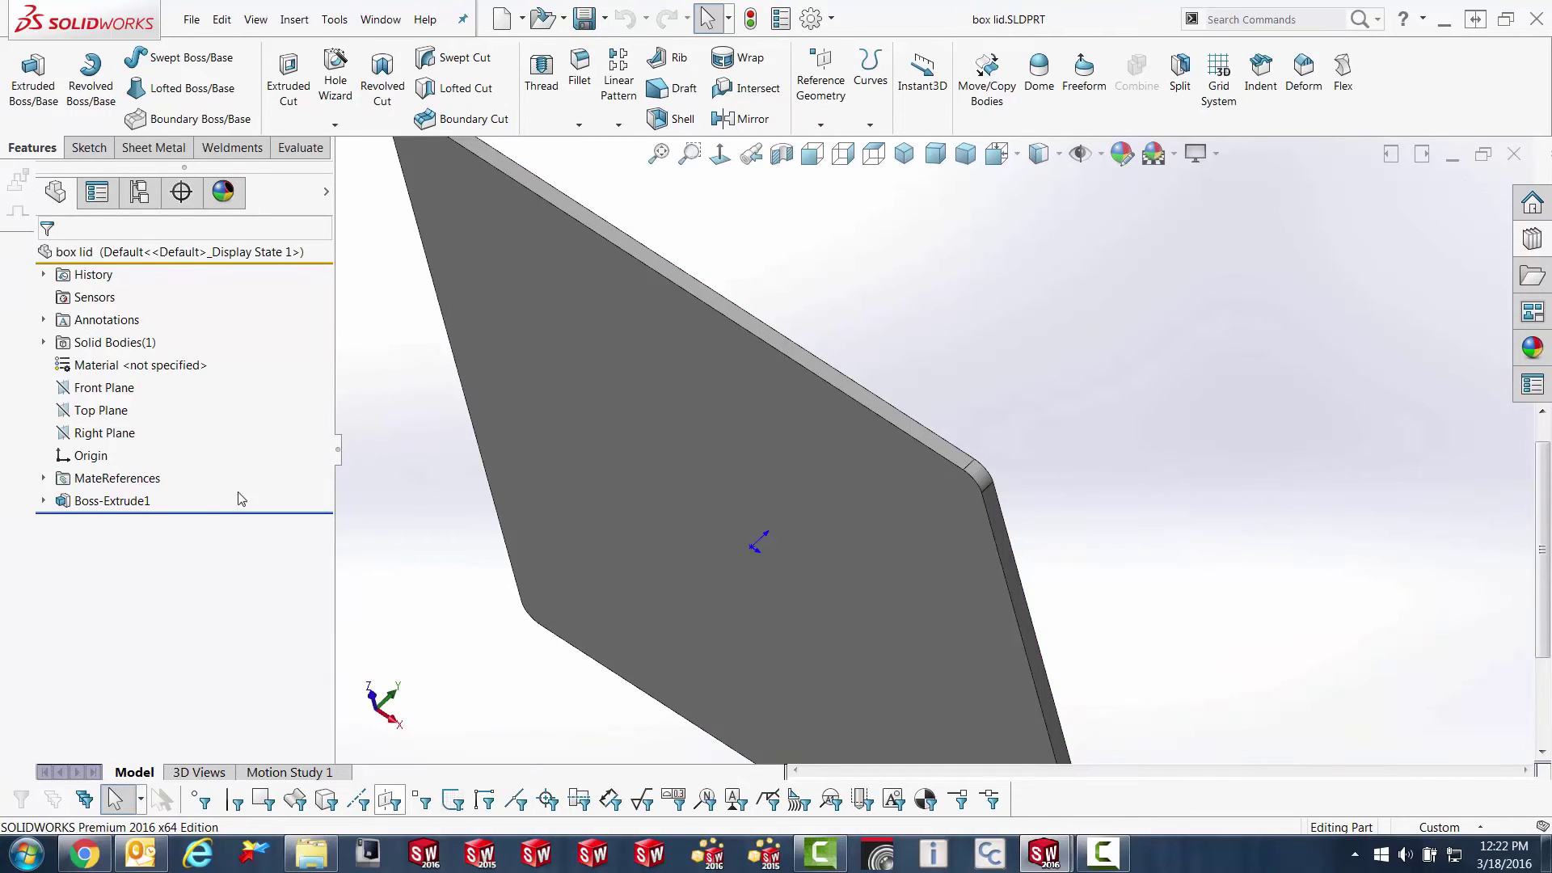
Edit the box lid's new mate reference and change its reference name to lid.
{"action": "left_click", "coordinate": [44, 478]}
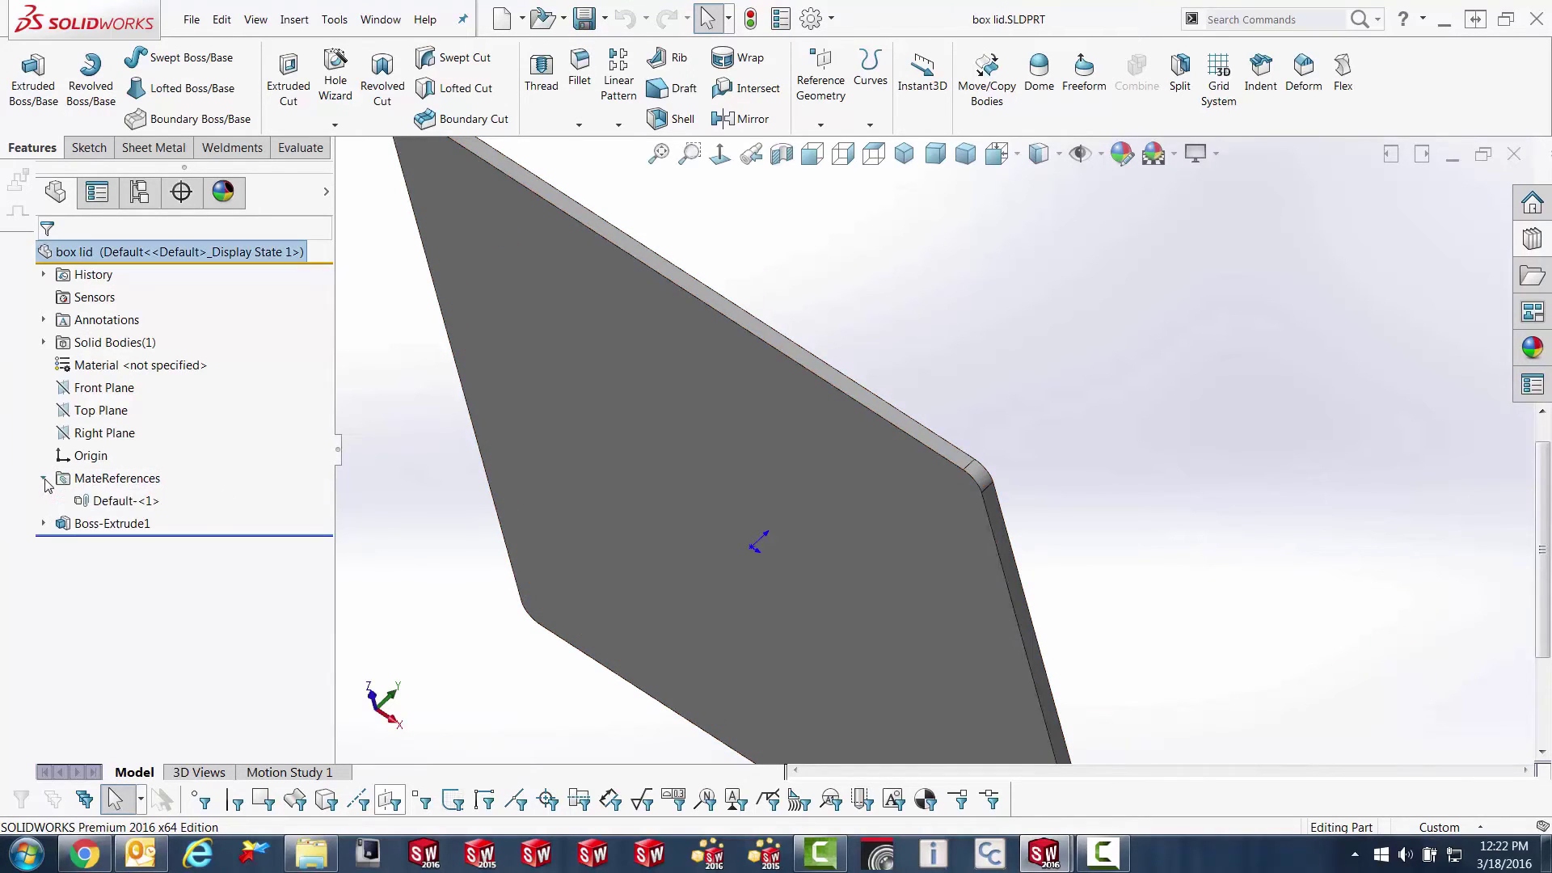
{"action": "right_click", "coordinate": [104, 504]}
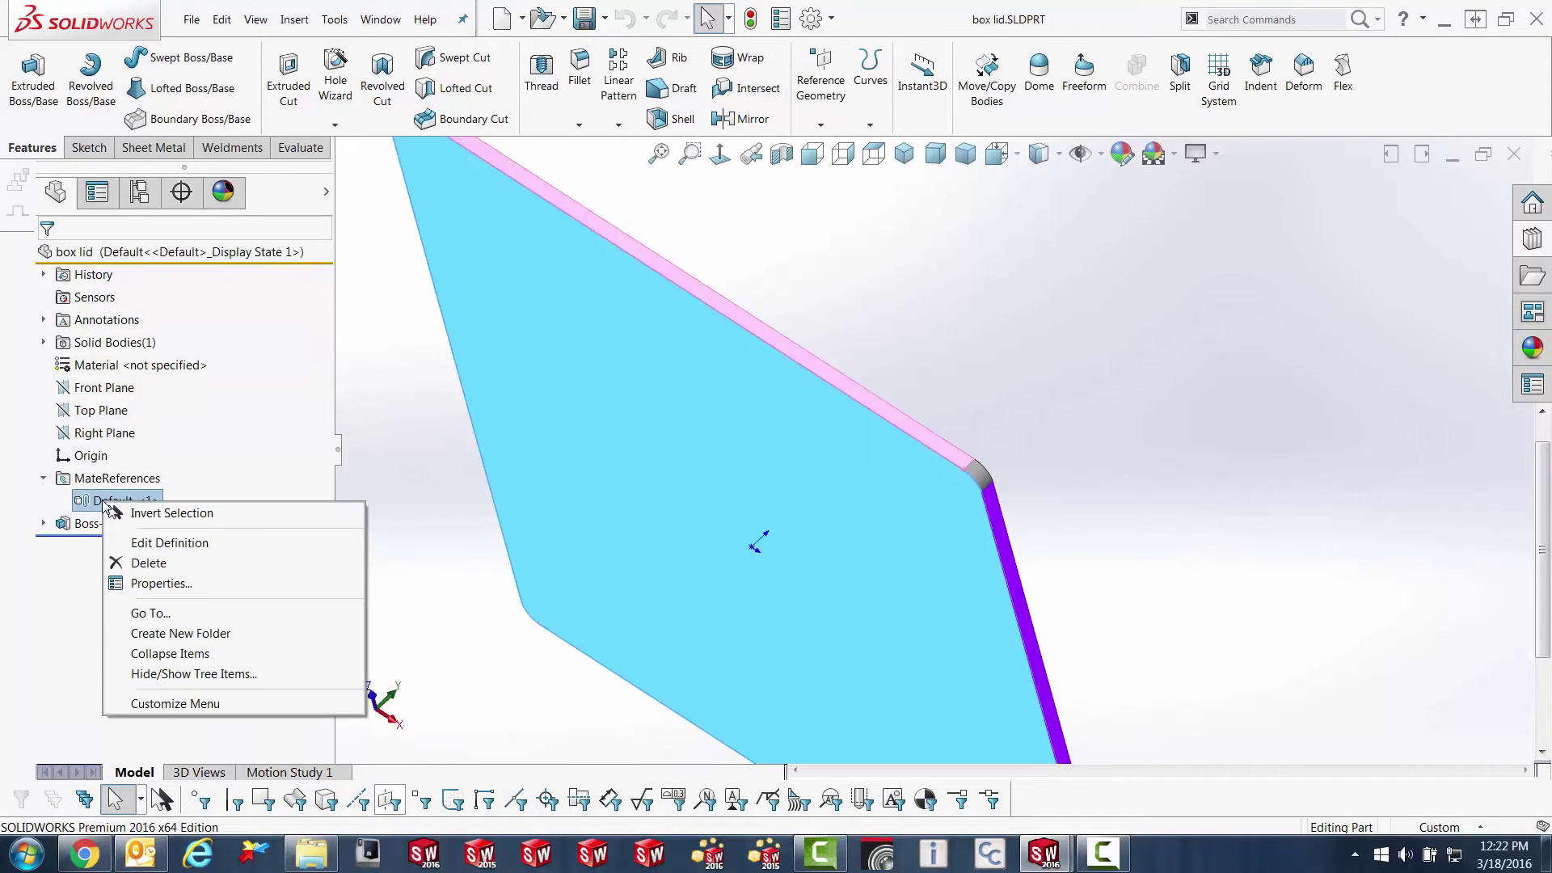
{"action": "left_click", "coordinate": [165, 543]}
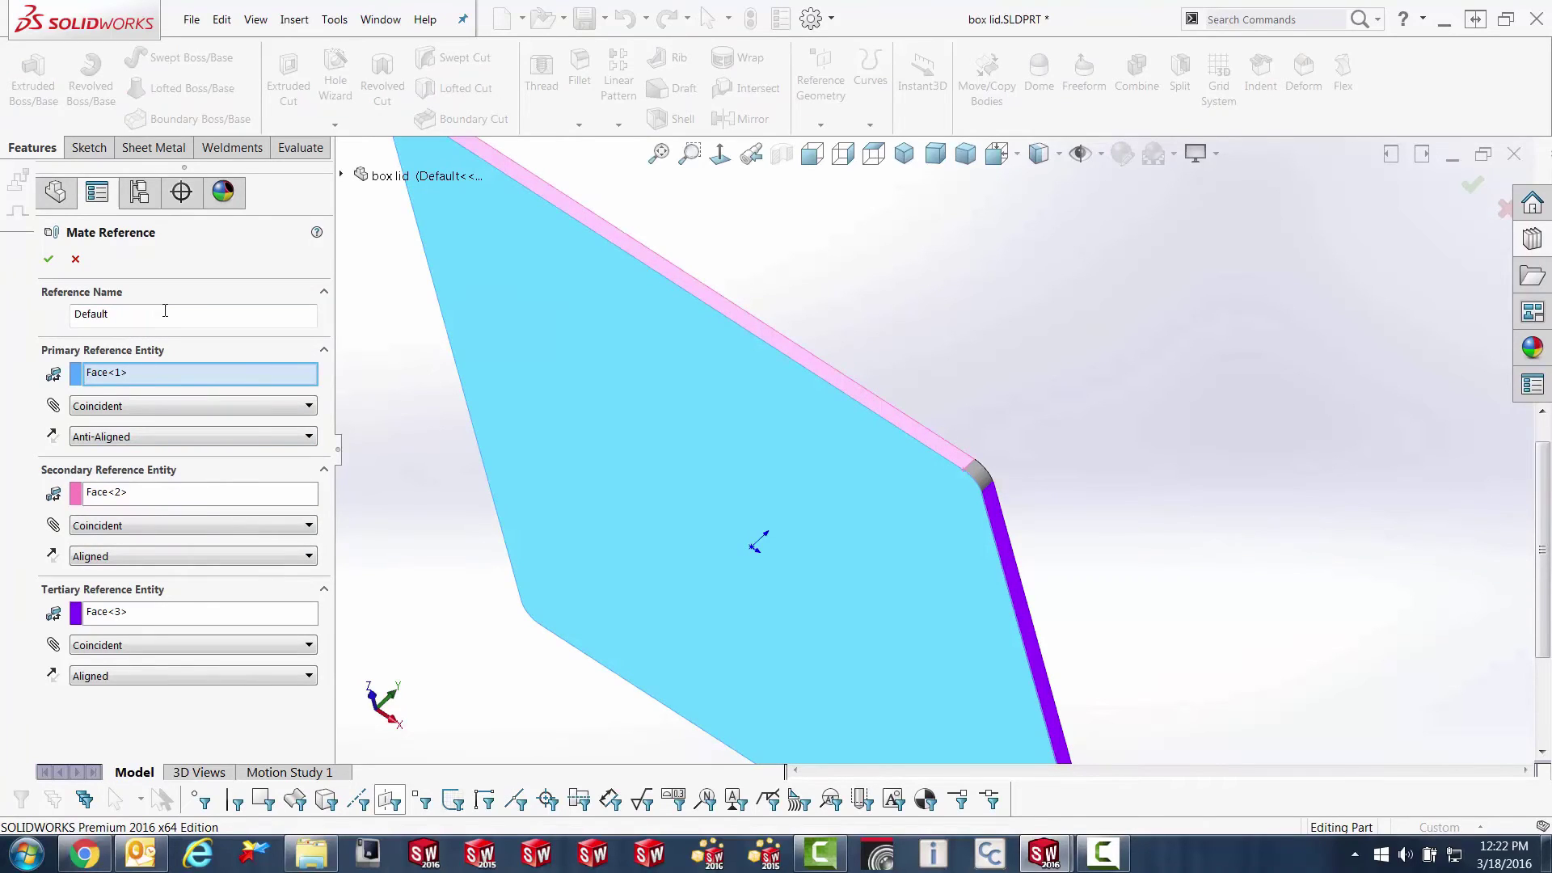
{"action": "left_click_drag", "start_coordinate": [165, 310], "coordinate": [63, 324]}
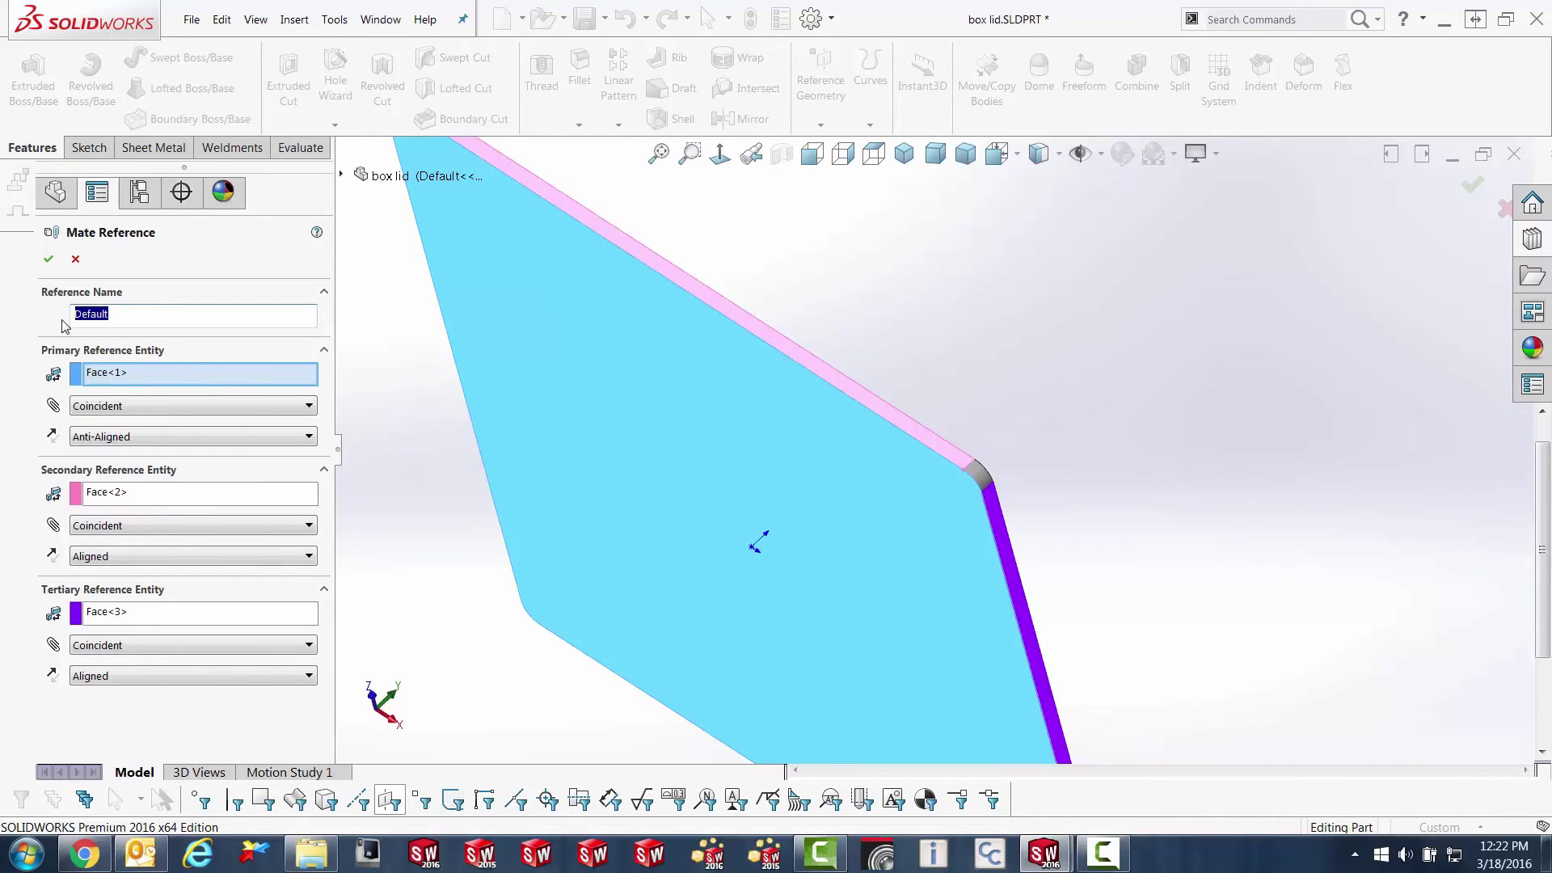
{"action": "key", "text": "BackSpace"}
{"action": "left_click", "coordinate": [49, 258]}
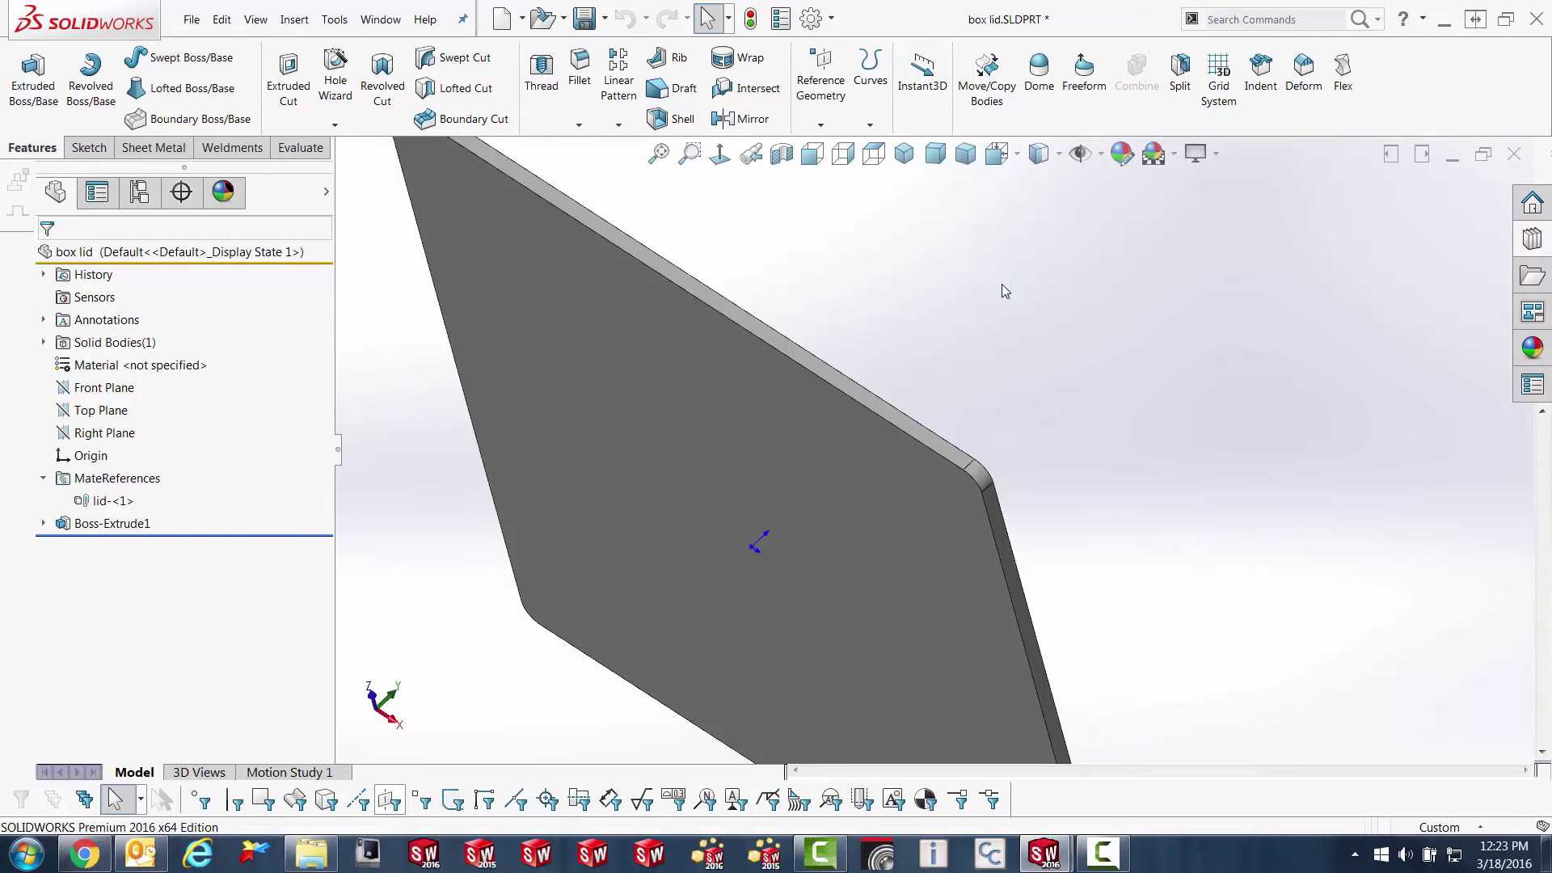
Switch to the plain box assembly and open the plain box part in its own window.
{"action": "key", "text": "ctrl+Tab"}
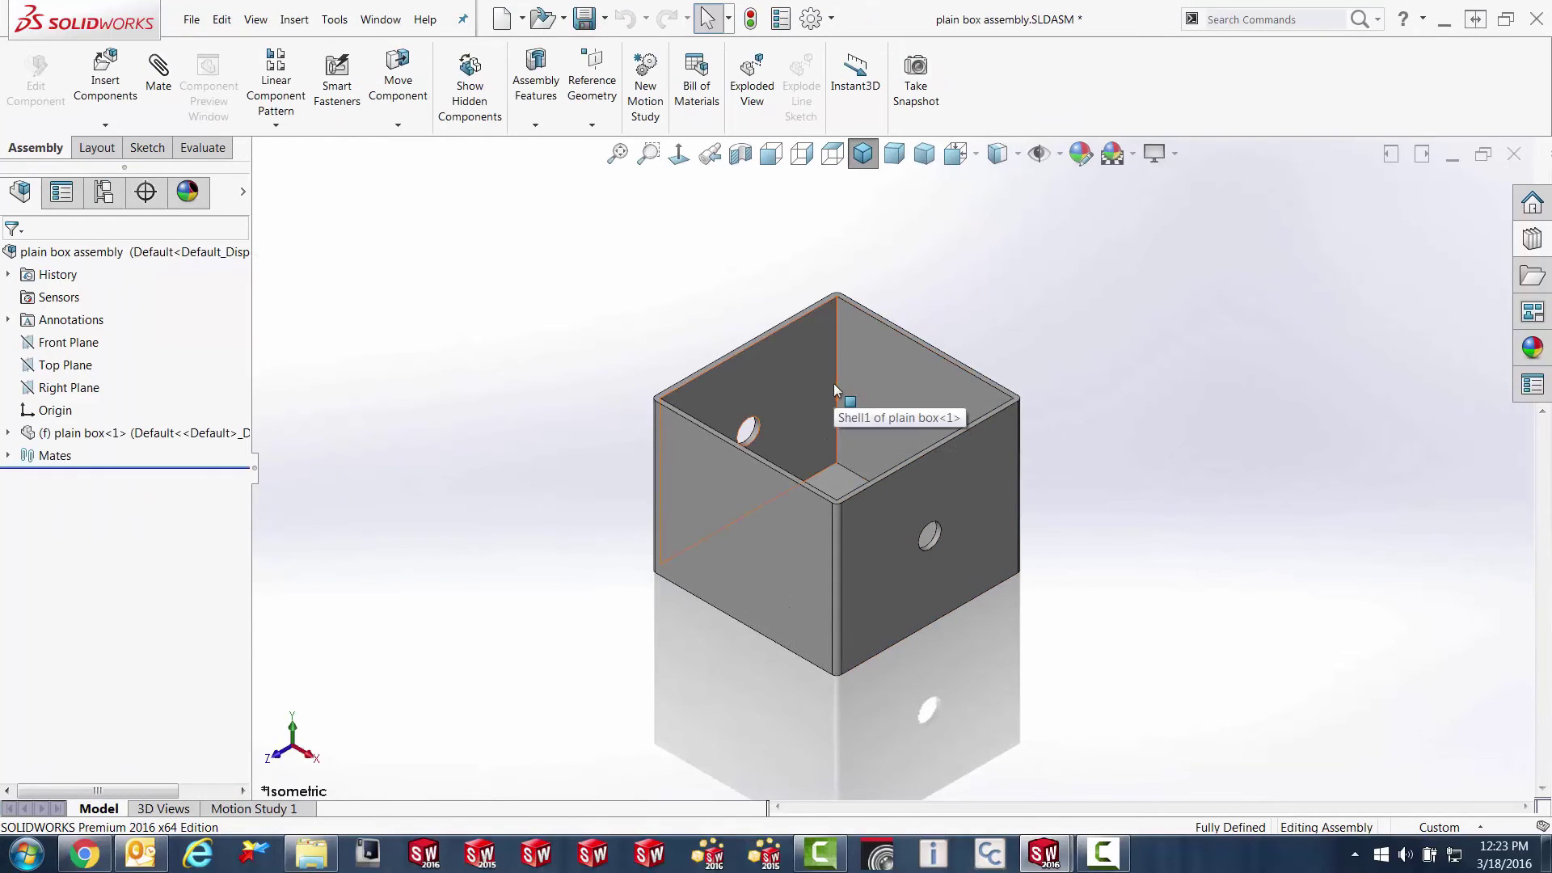
{"action": "left_click", "coordinate": [899, 385]}
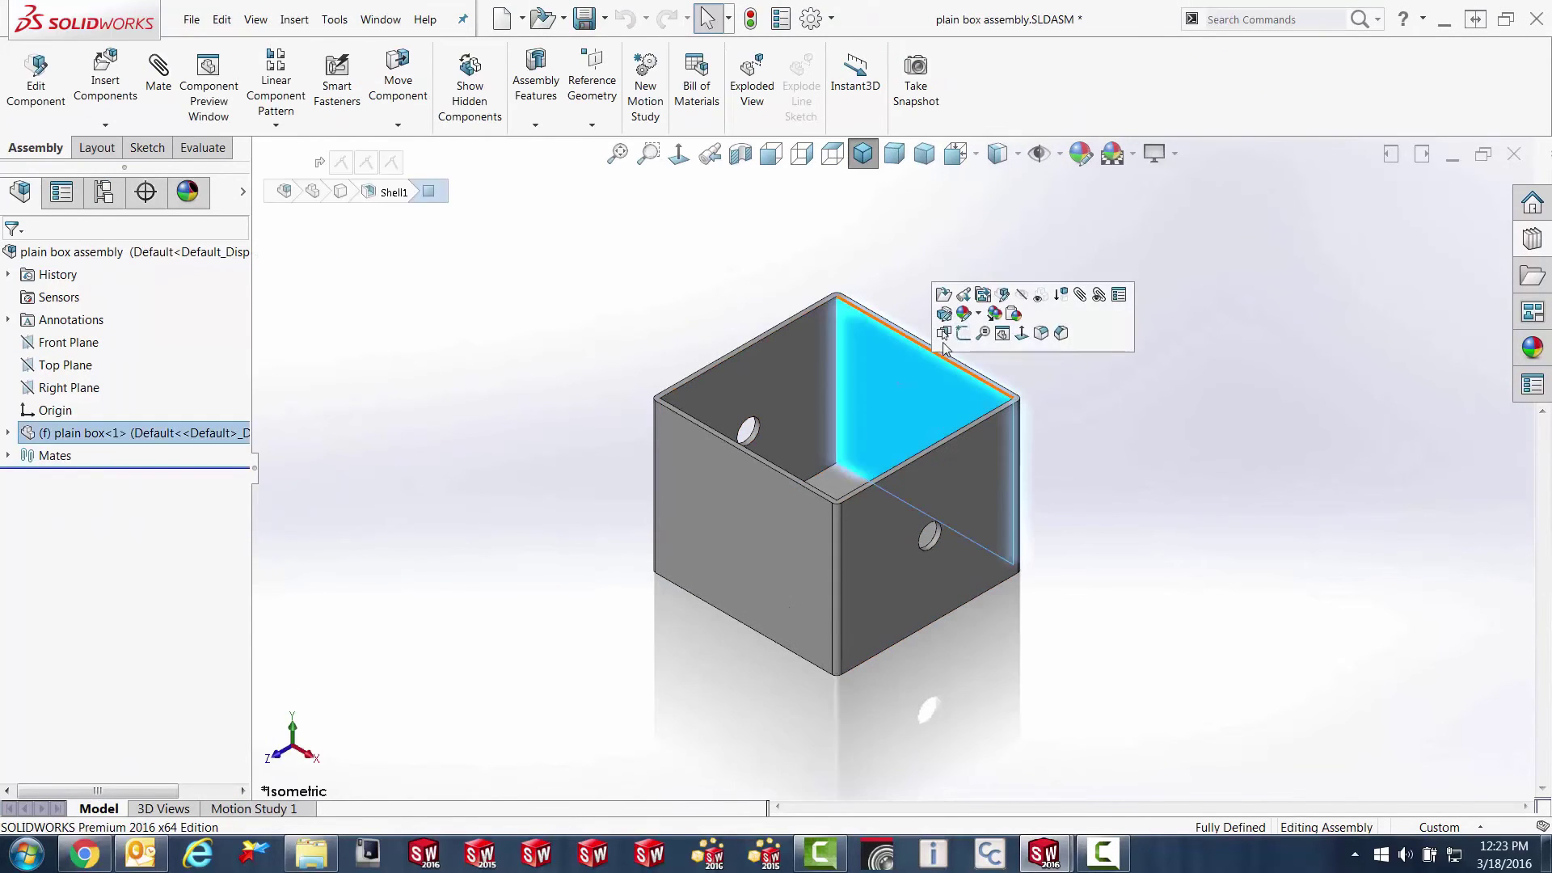
{"action": "left_click", "coordinate": [945, 296]}
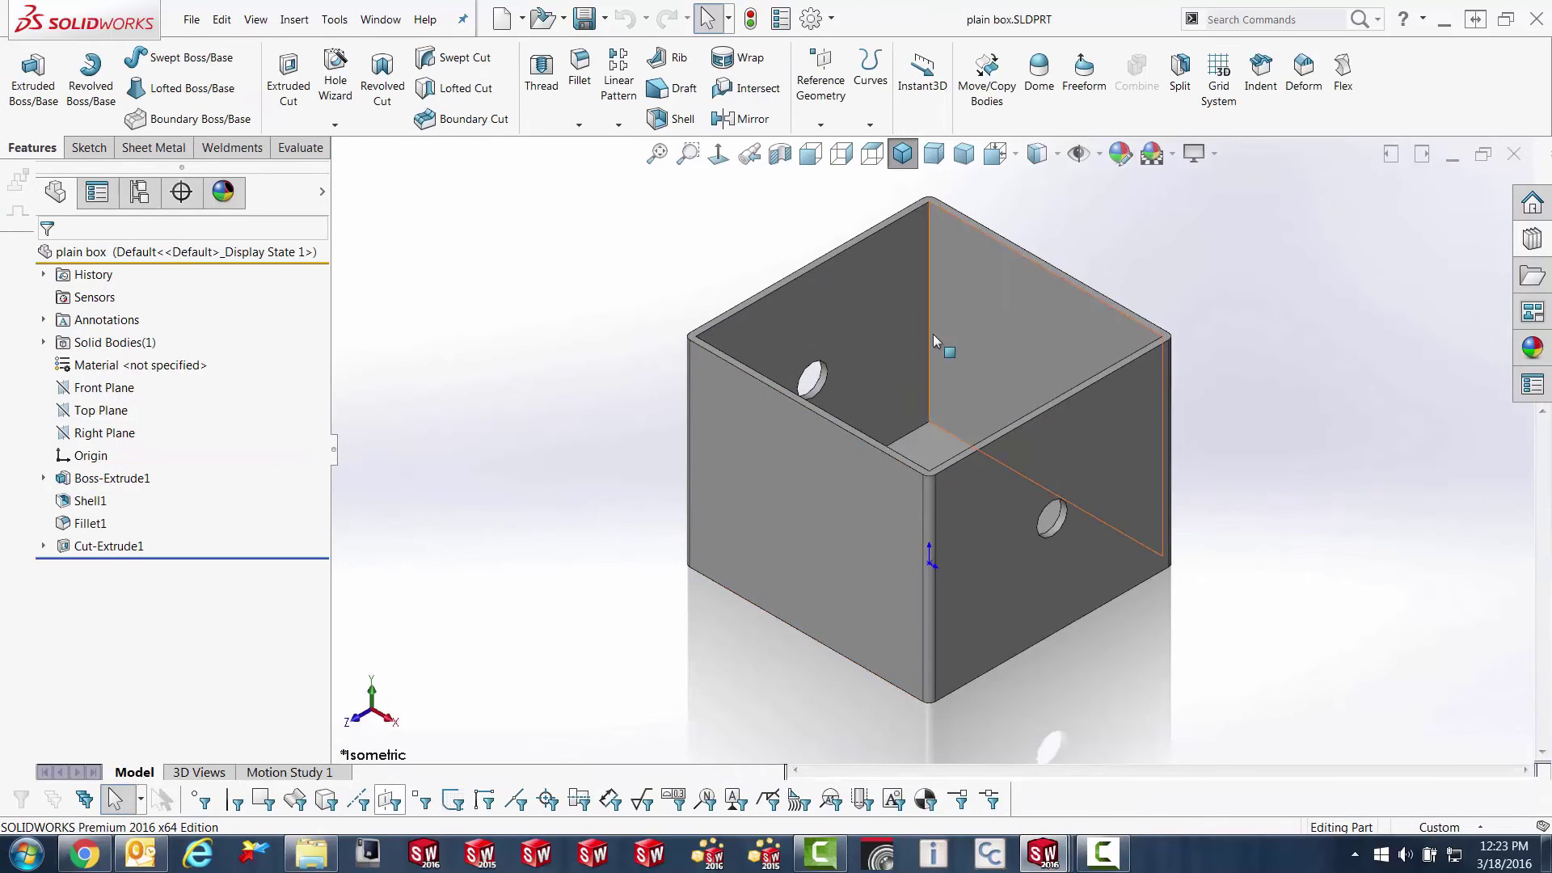
Start a mate reference on the plain box with its top rim face as the primary entity, set to Coincident and Anti-Aligned.
{"action": "scroll", "coordinate": [885, 485], "scroll_direction": "down", "scroll_amount": 5}
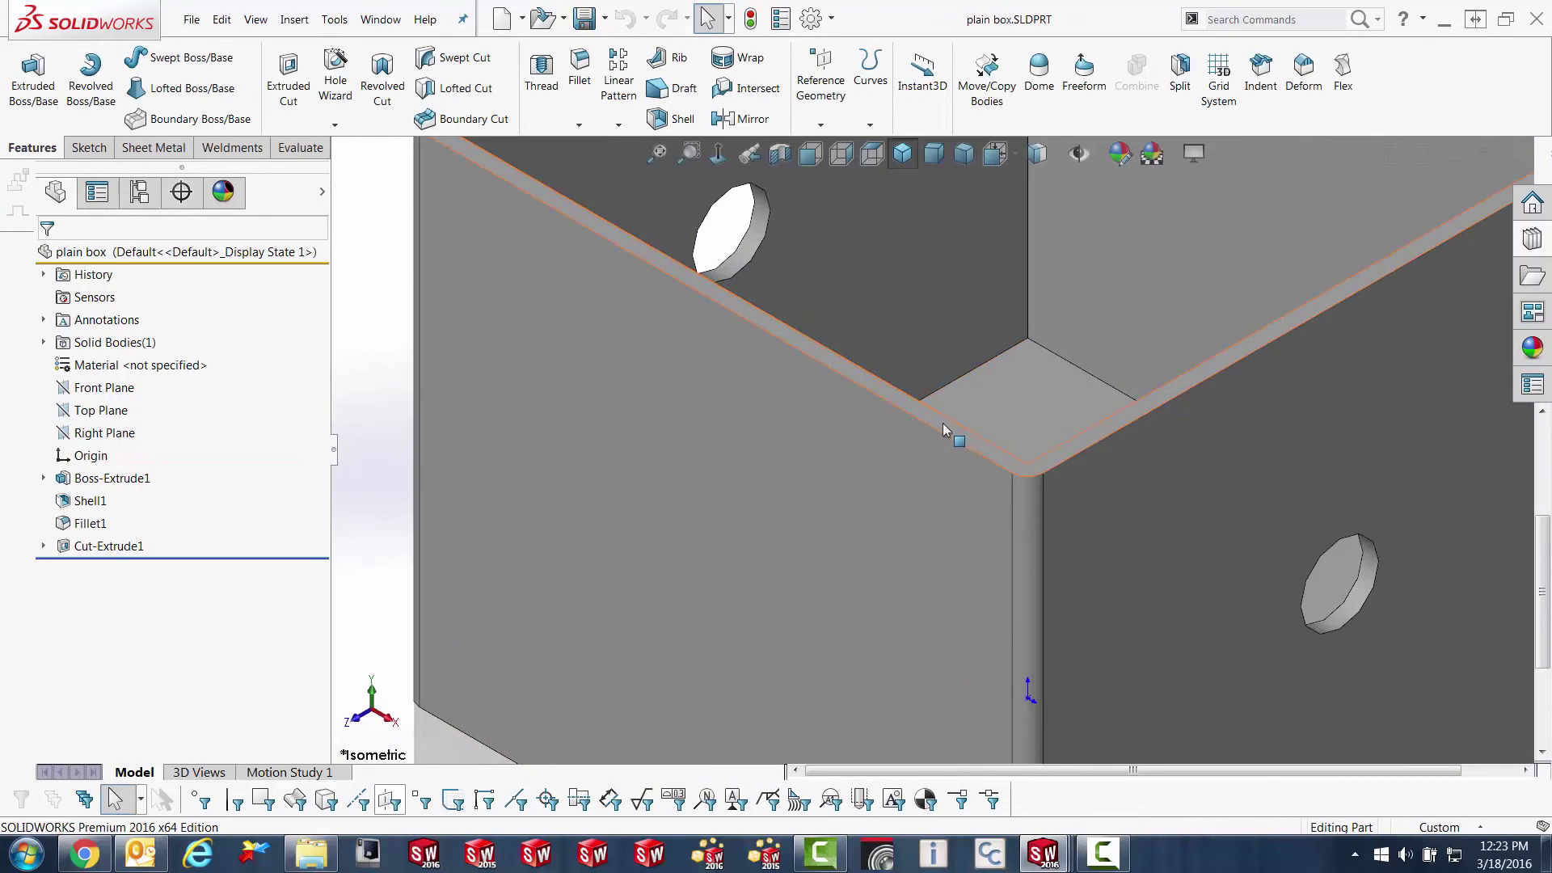
{"action": "left_click", "coordinate": [821, 84]}
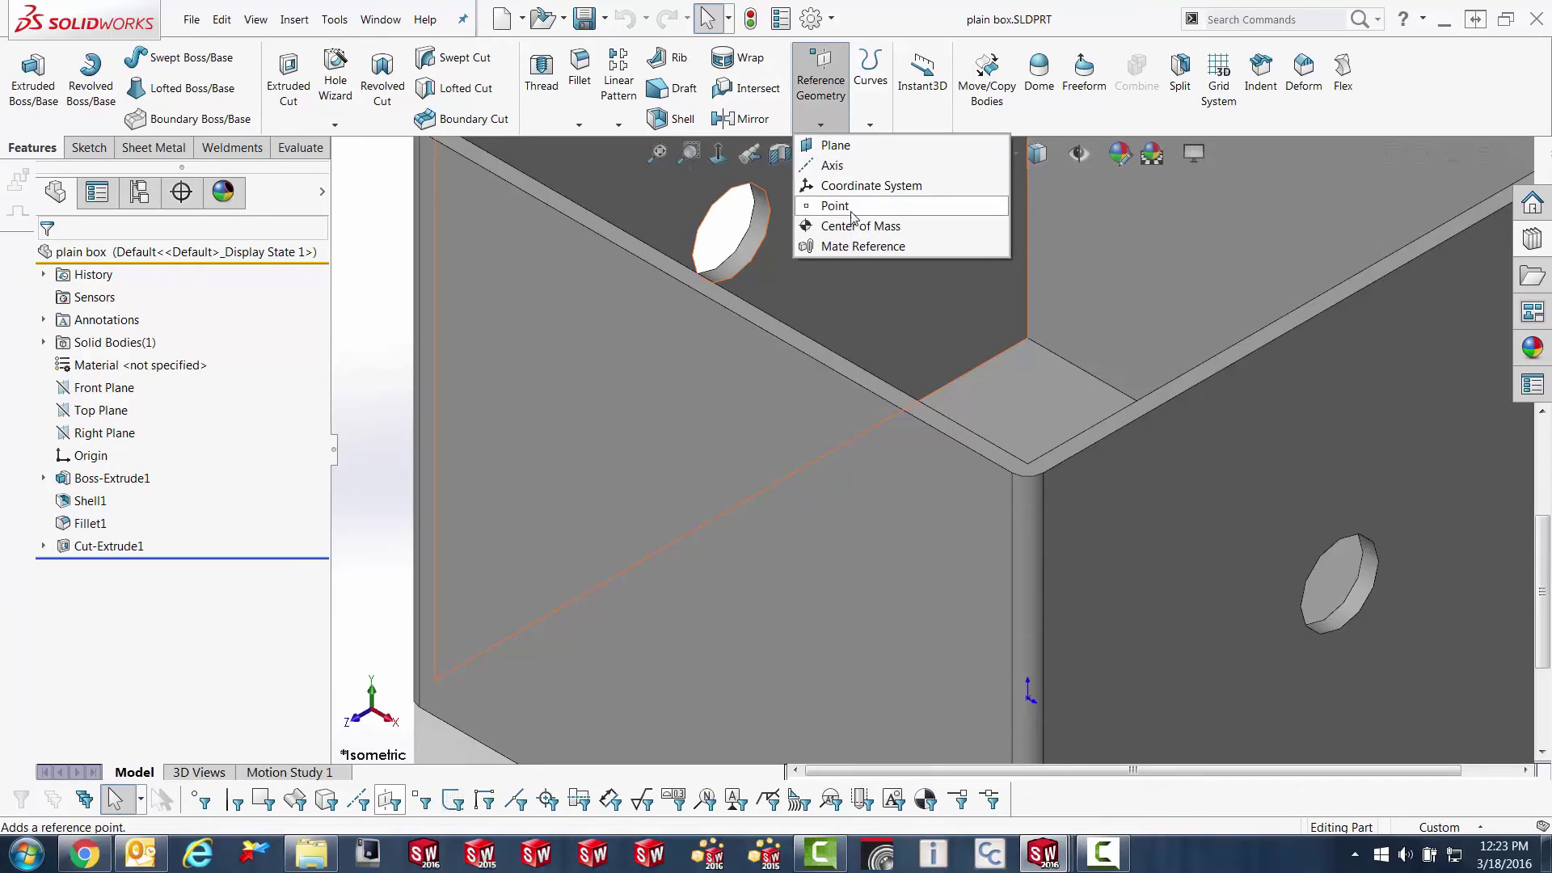
{"action": "left_click", "coordinate": [863, 246]}
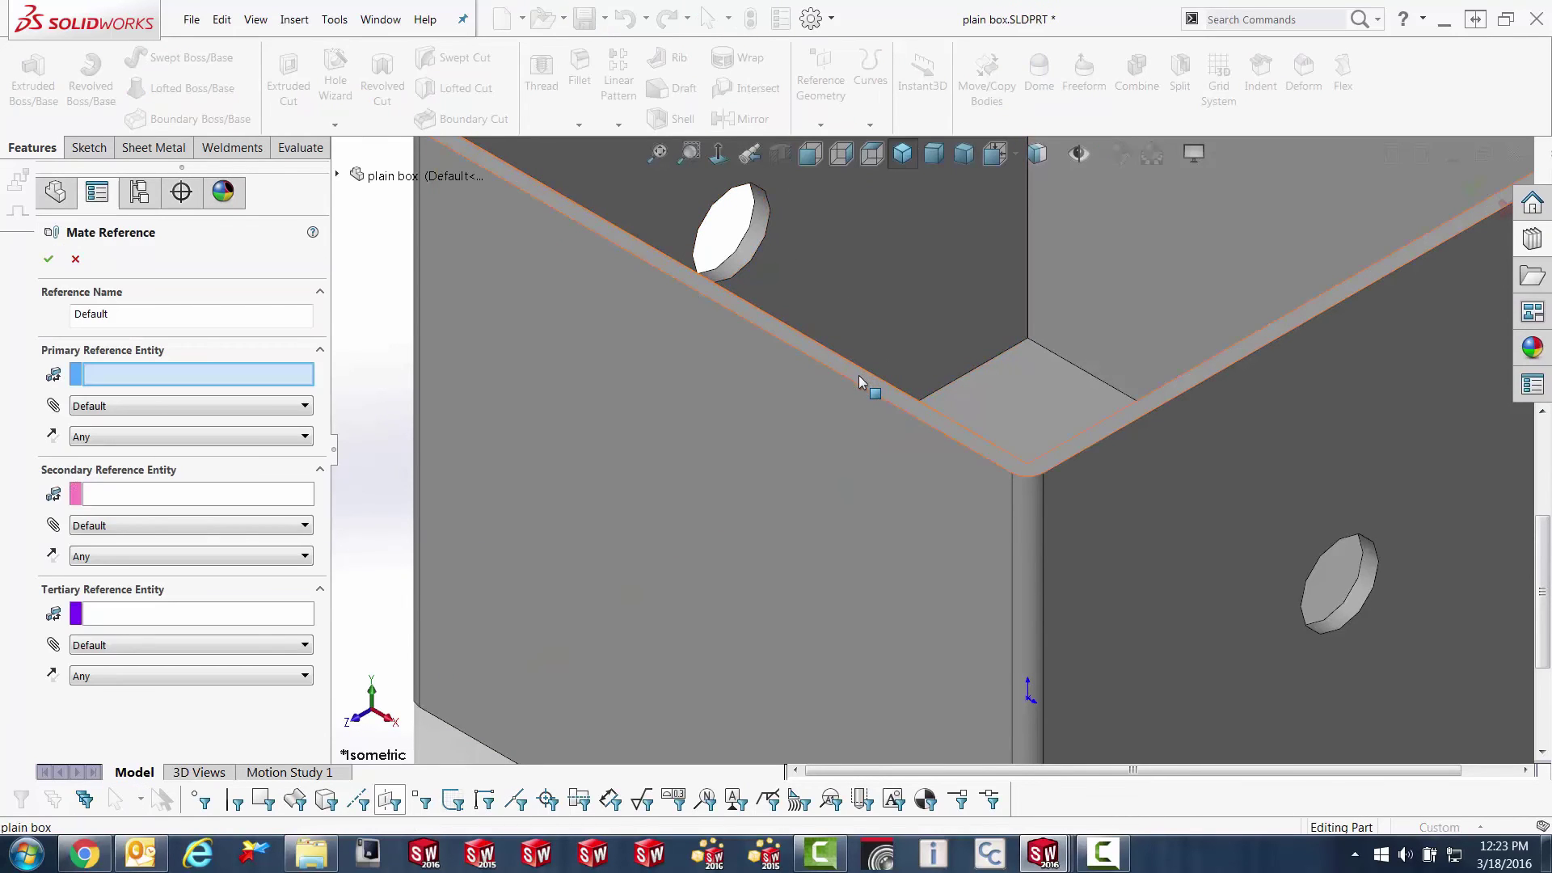
{"action": "left_click", "coordinate": [861, 381]}
{"action": "left_click", "coordinate": [114, 407]}
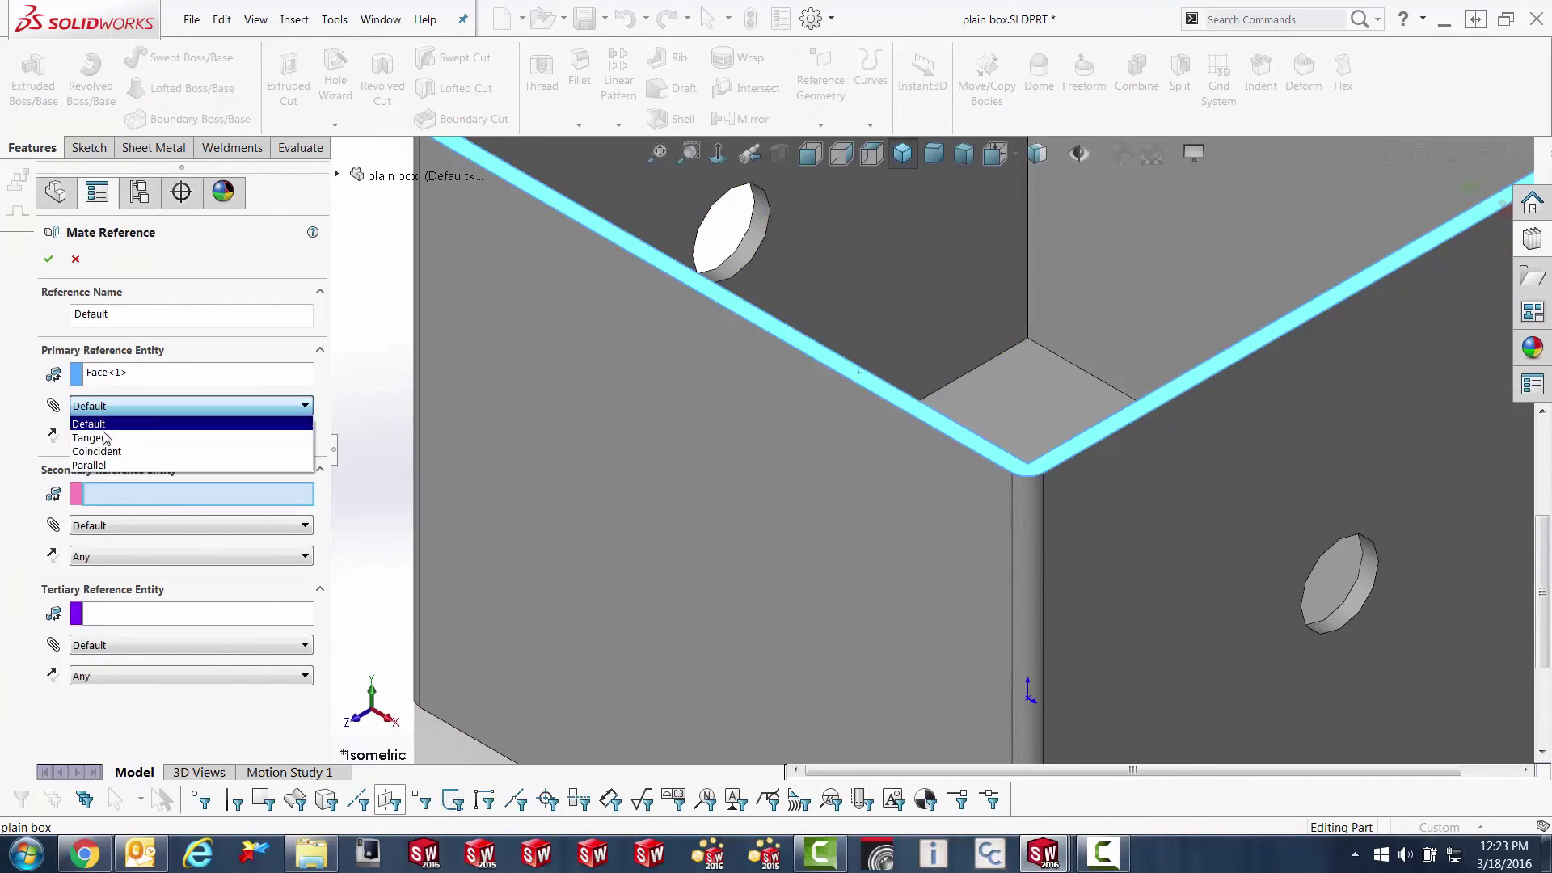
{"action": "left_click", "coordinate": [97, 451]}
{"action": "left_click", "coordinate": [101, 436]}
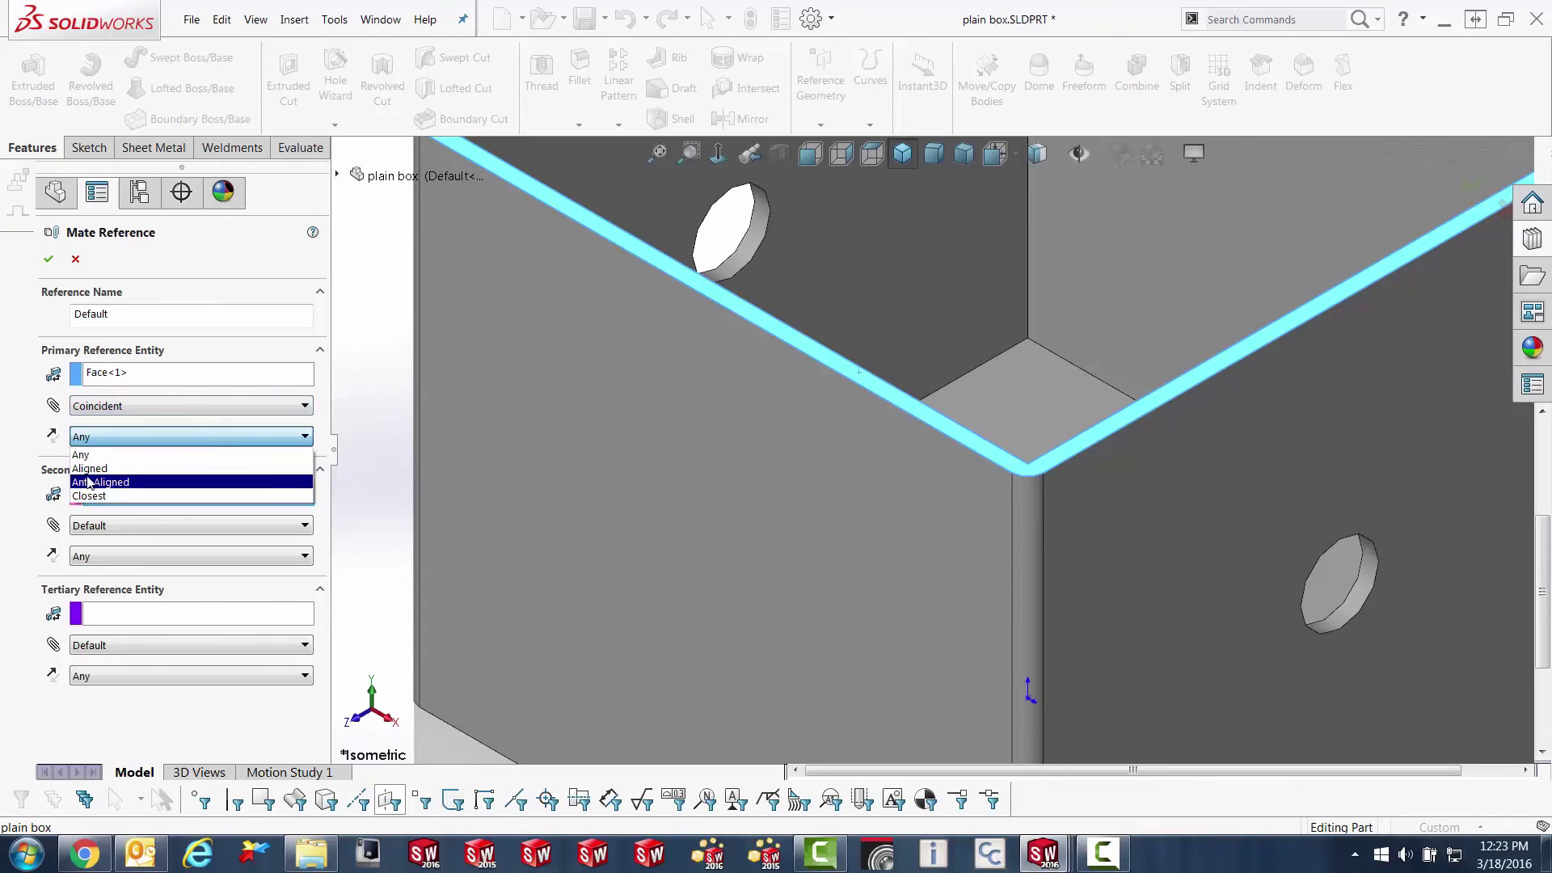
{"action": "left_click", "coordinate": [89, 482]}
Name the mate reference lid and add the outer side face without a hole as the secondary entity, Coincident and Aligned.
{"action": "double_click", "coordinate": [92, 314]}
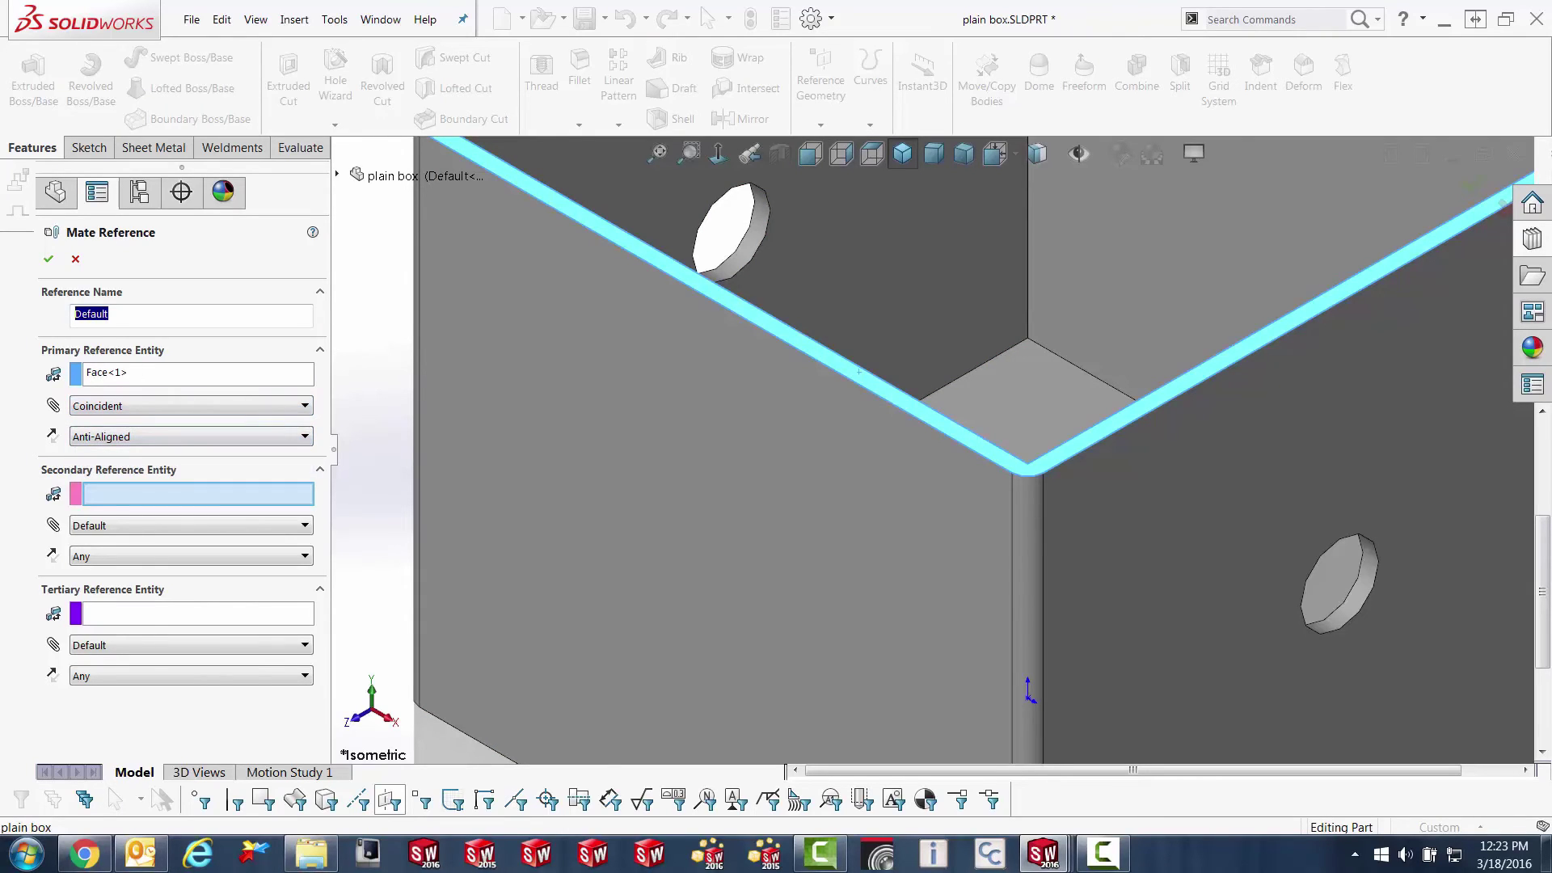
{"action": "type", "text": "lid"}
{"action": "left_click", "coordinate": [633, 464]}
{"action": "left_click", "coordinate": [150, 530]}
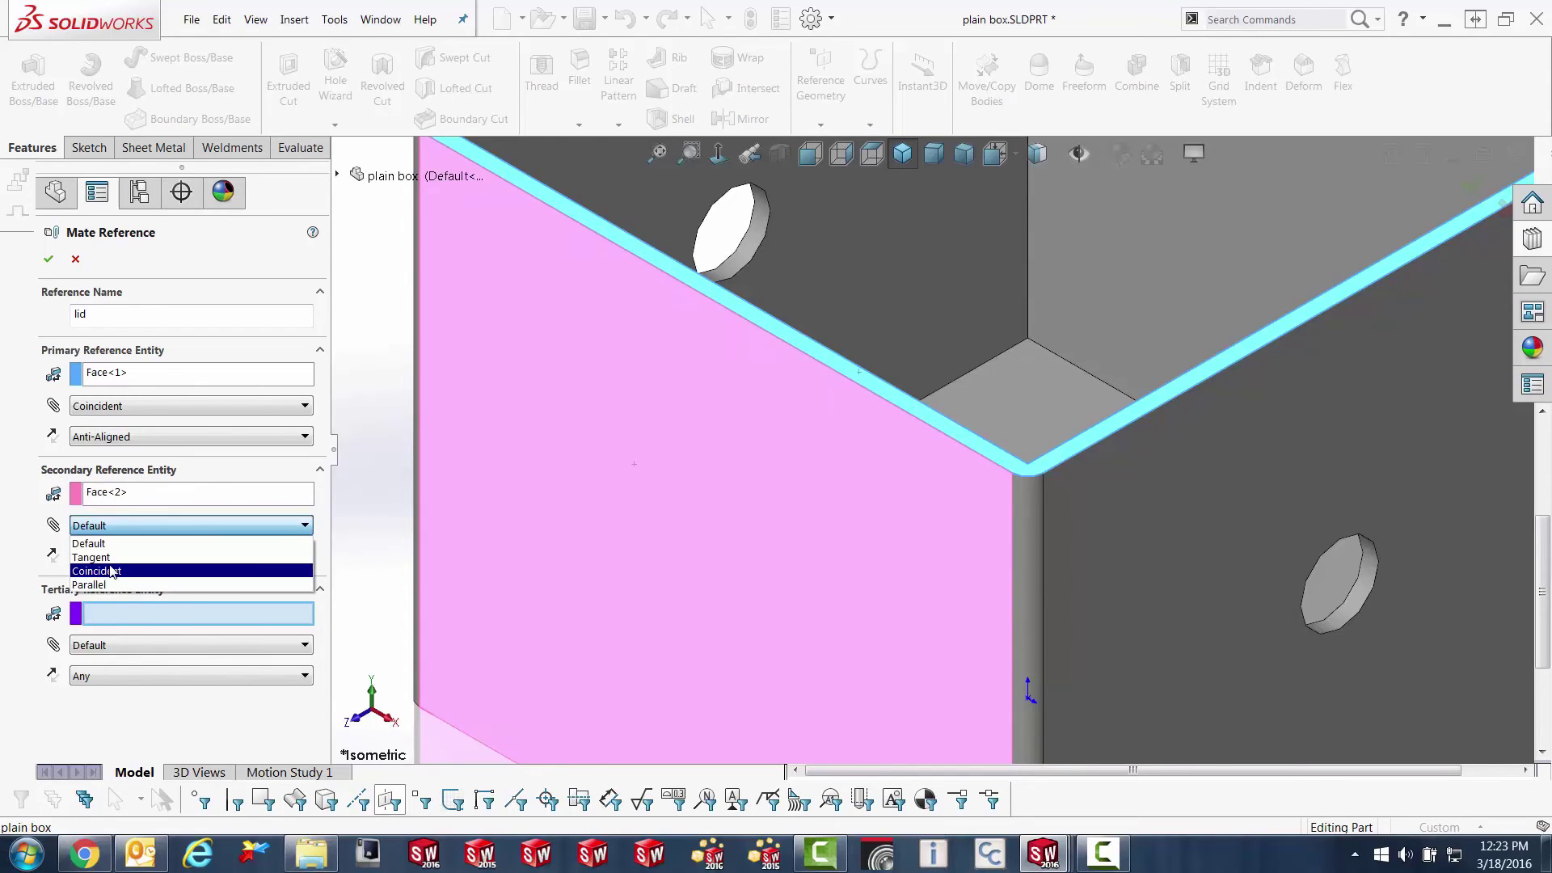
{"action": "left_click", "coordinate": [102, 570]}
{"action": "left_click", "coordinate": [93, 556]}
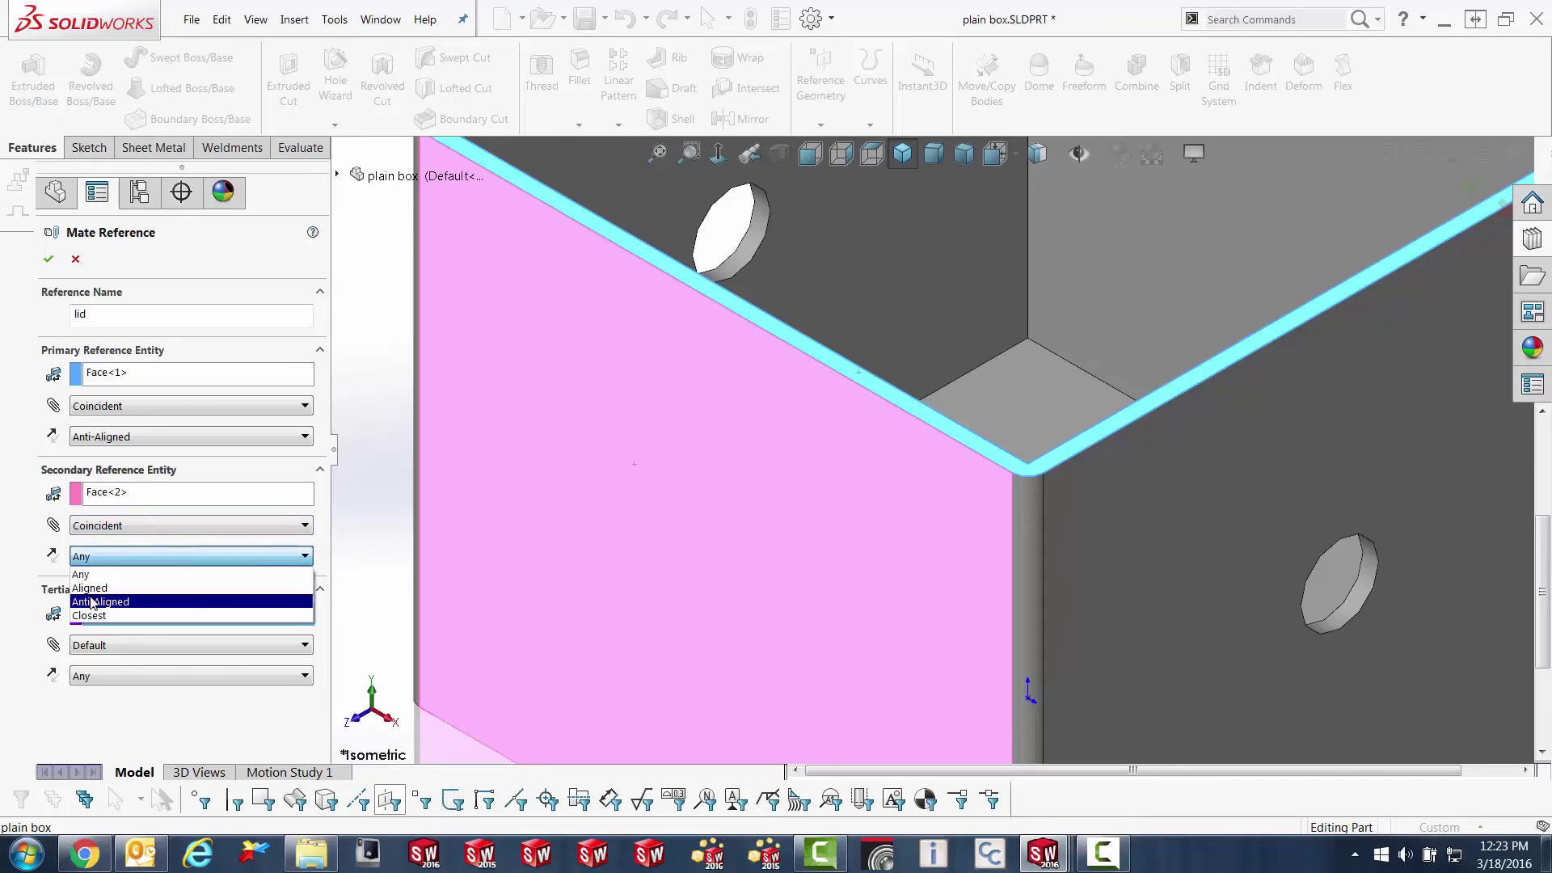
{"action": "left_click", "coordinate": [92, 589]}
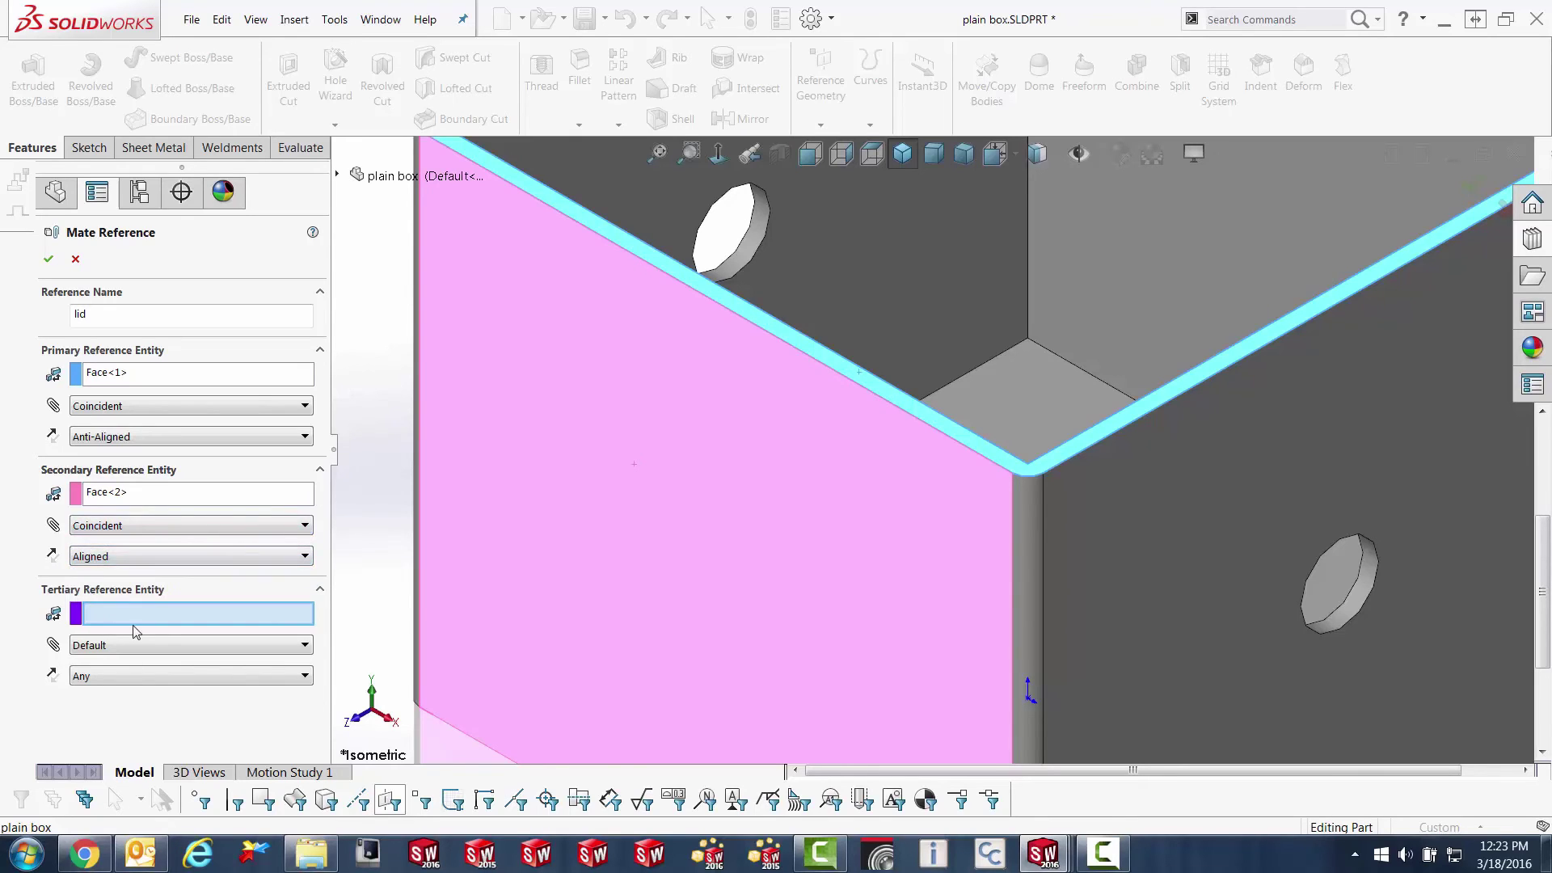
Add the adjacent outer side face with the hole as the tertiary entity, Coincident and Aligned, and accept the mate reference.
{"action": "left_click", "coordinate": [1046, 575]}
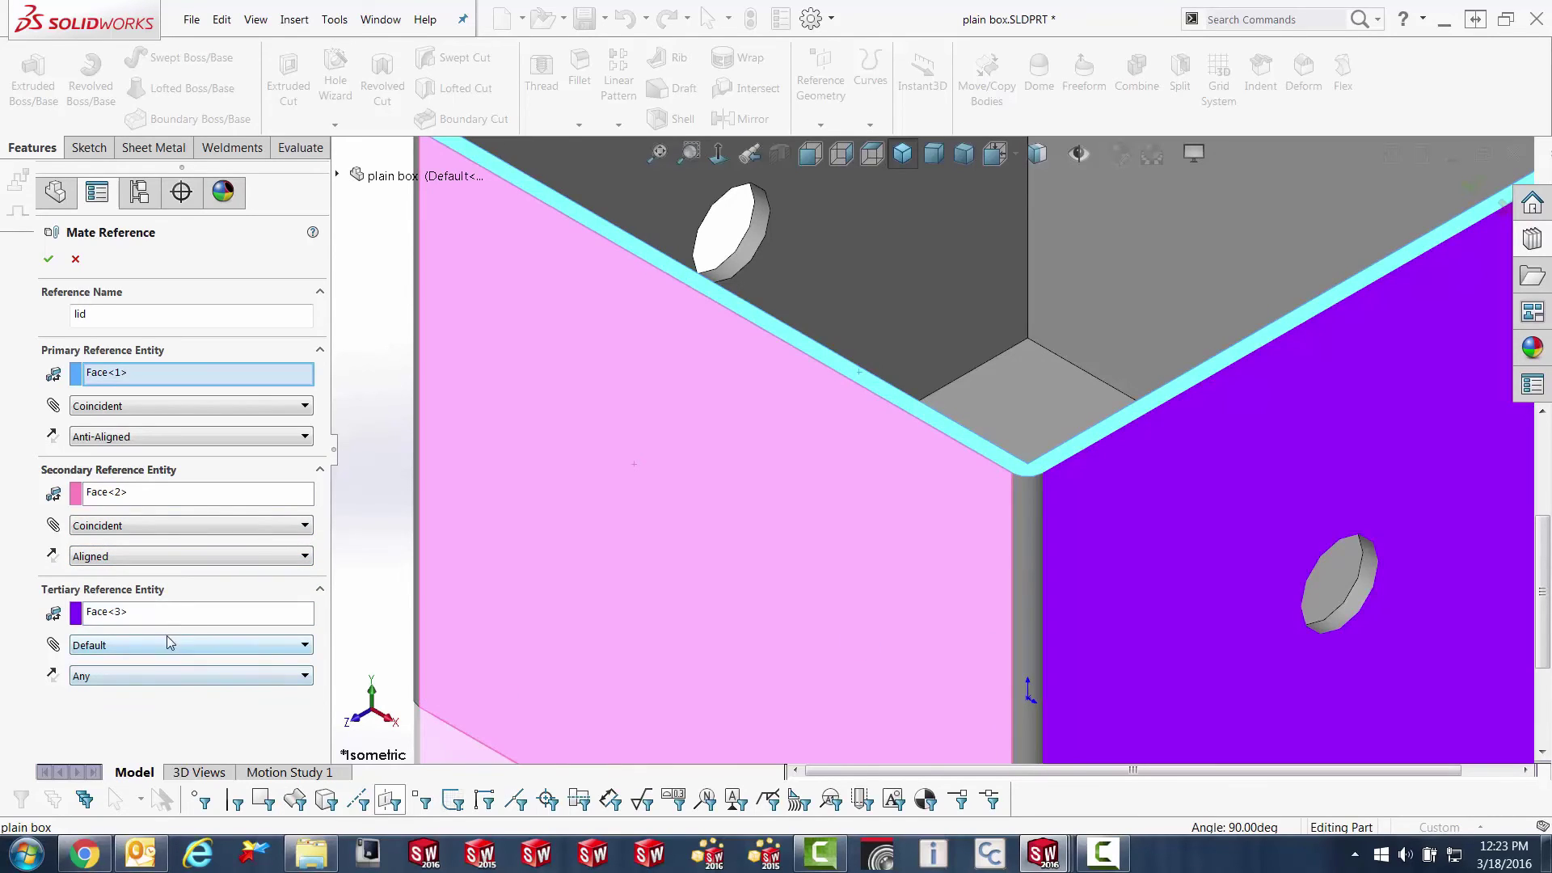
{"action": "left_click", "coordinate": [169, 642]}
{"action": "left_click", "coordinate": [148, 688]}
{"action": "left_click", "coordinate": [146, 684]}
{"action": "left_click", "coordinate": [120, 712]}
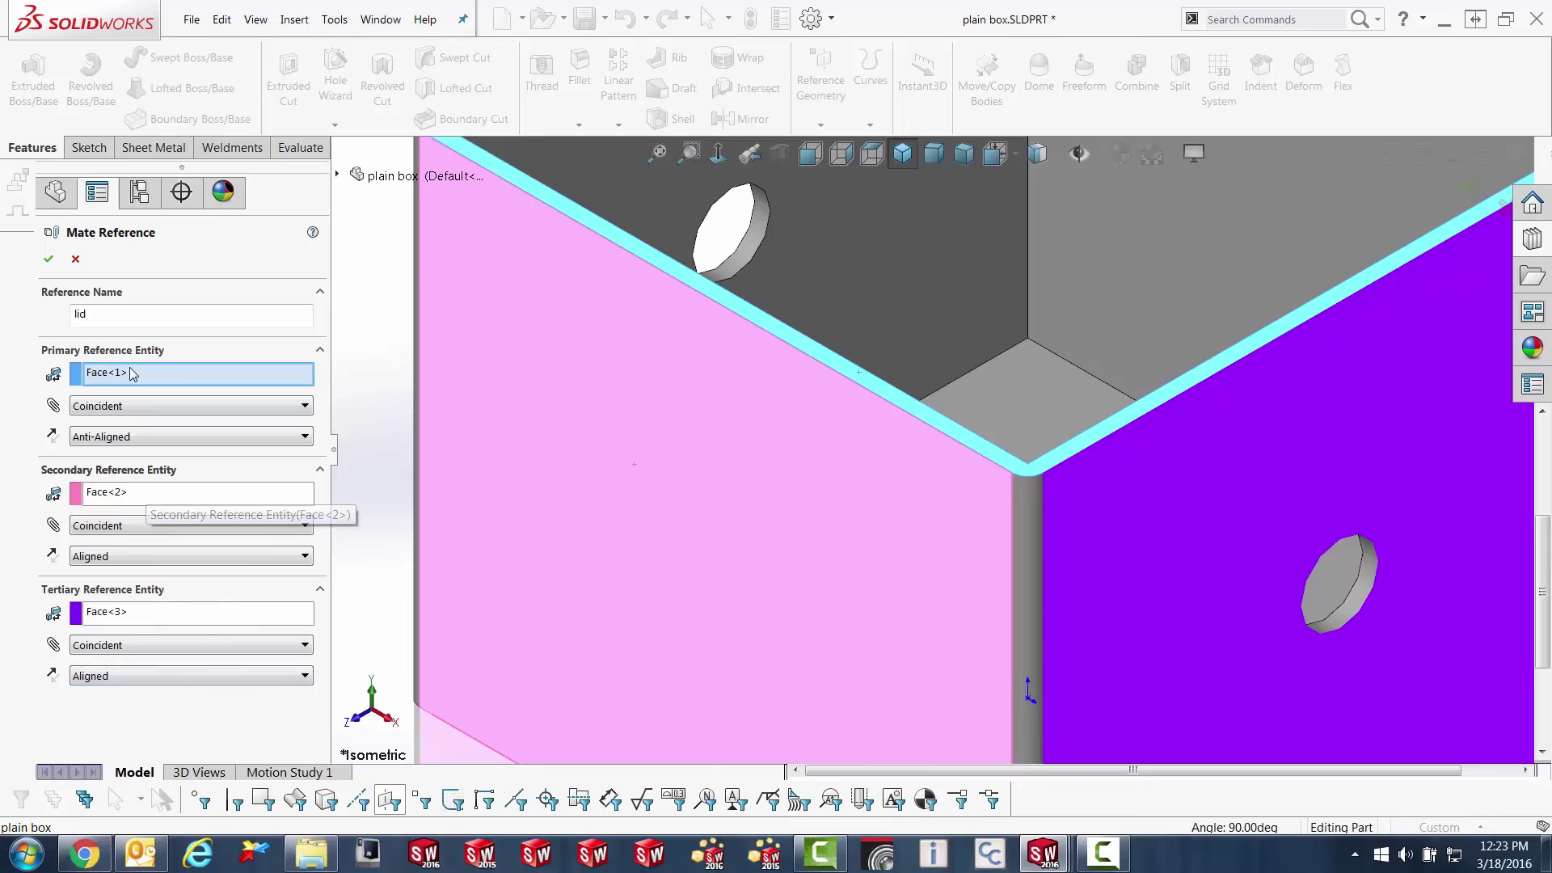
{"action": "left_click", "coordinate": [49, 260]}
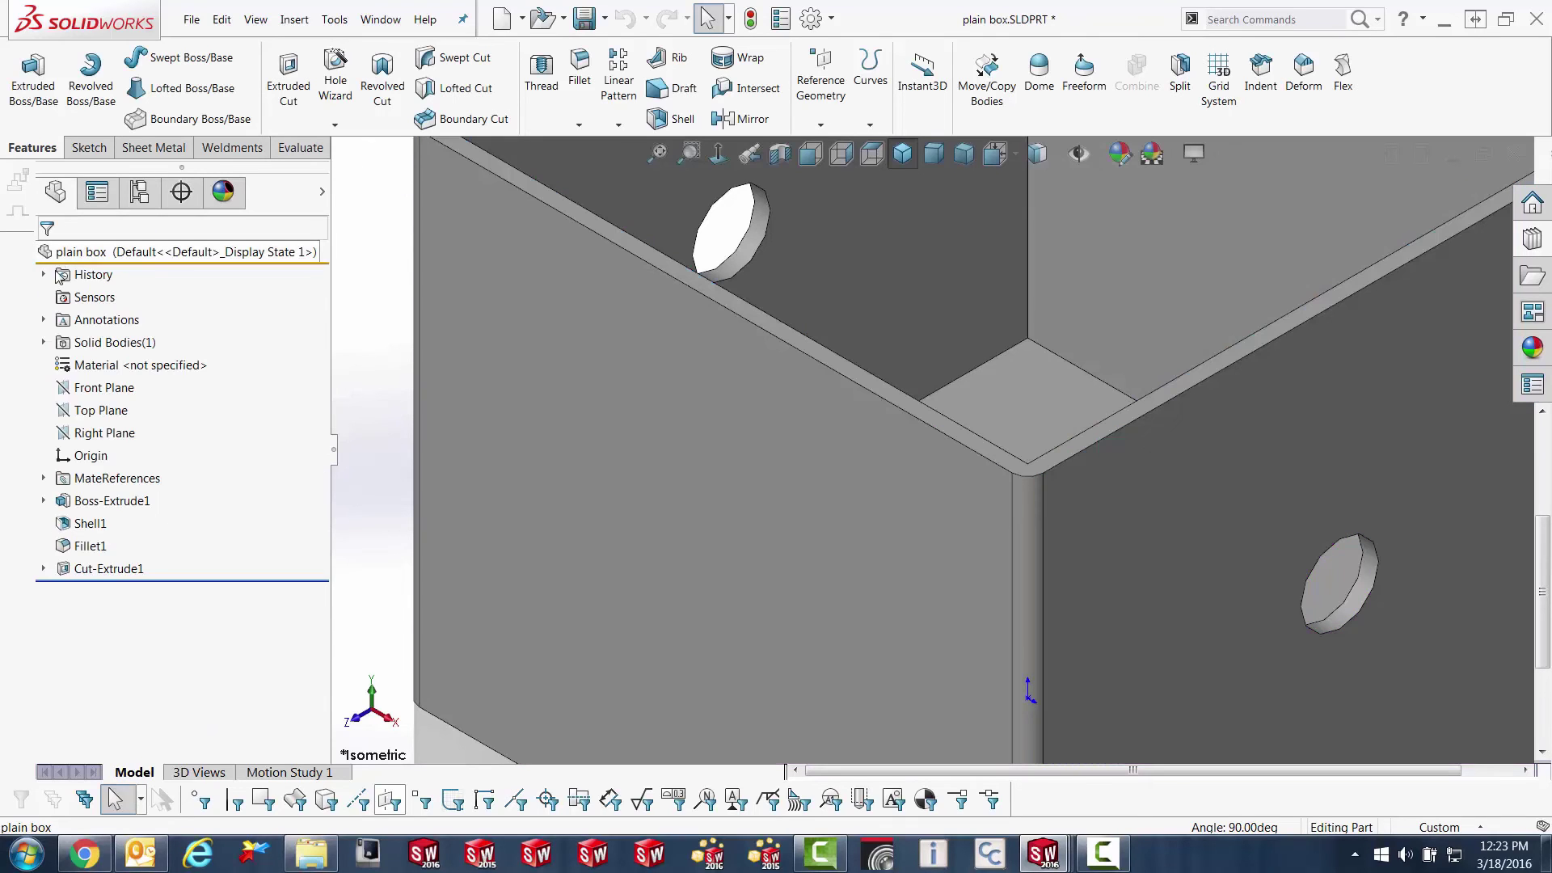
Expand the plain box's MateReferences folder to show its contents and save the part.
{"action": "double_click", "coordinate": [60, 482]}
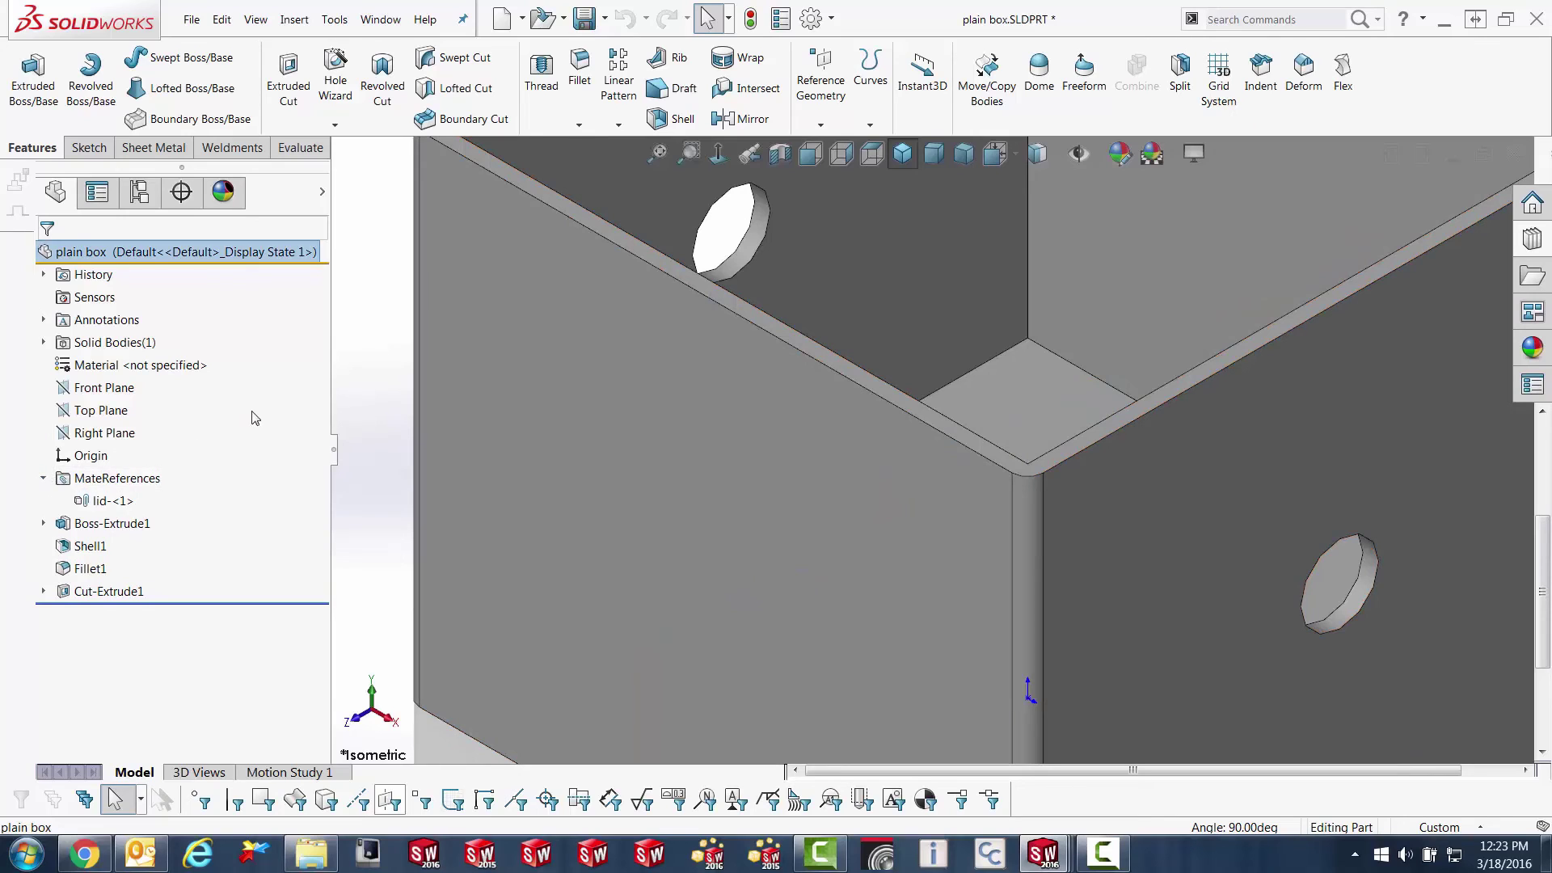
{"action": "key", "text": "f"}
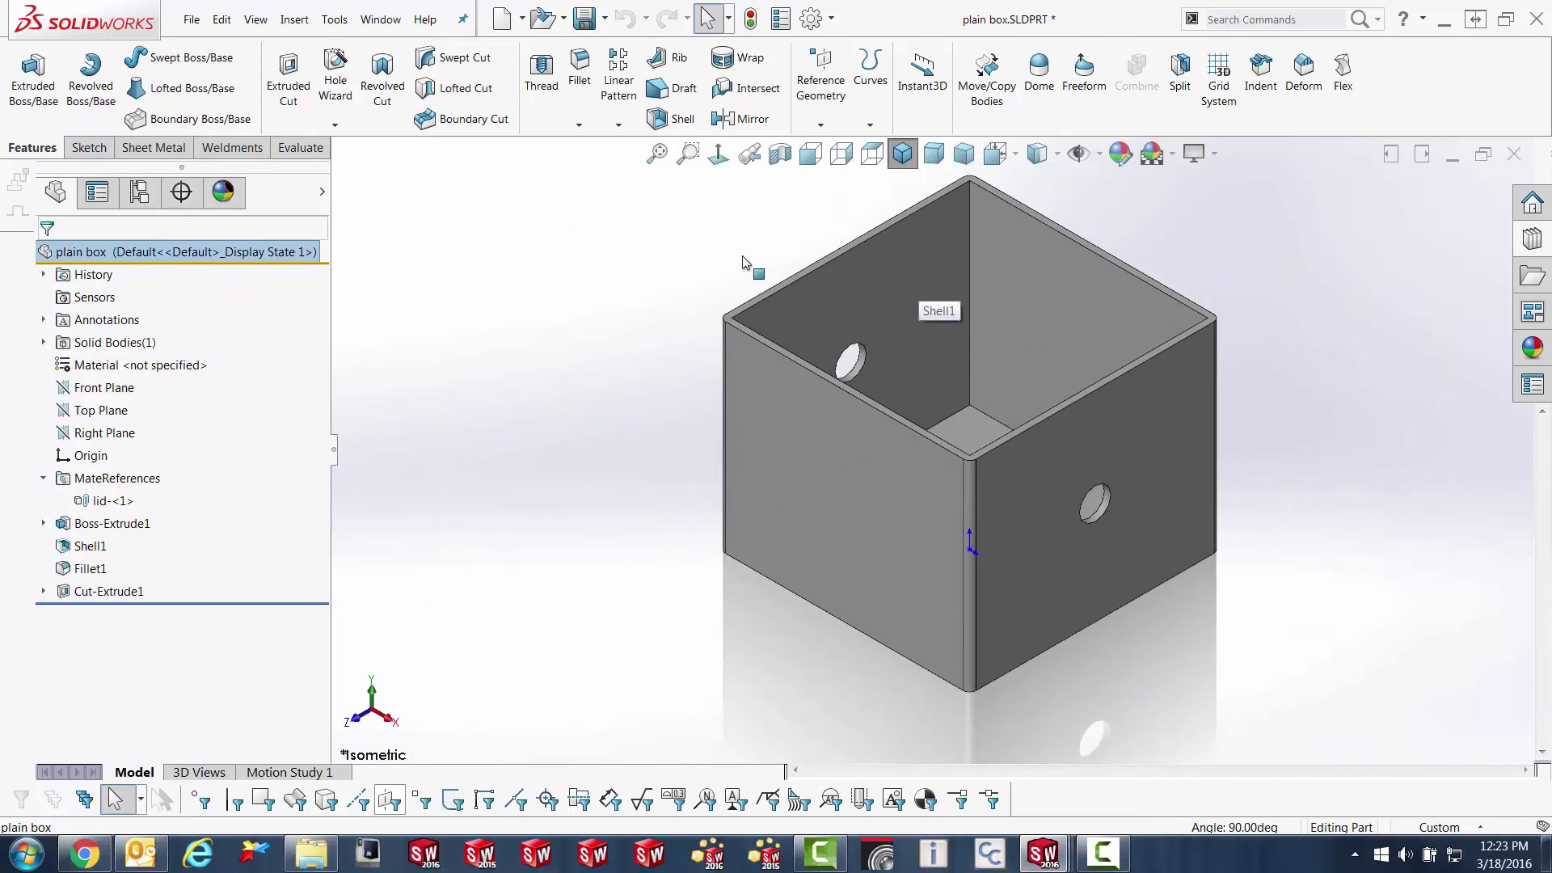
{"action": "left_click", "coordinate": [584, 18]}
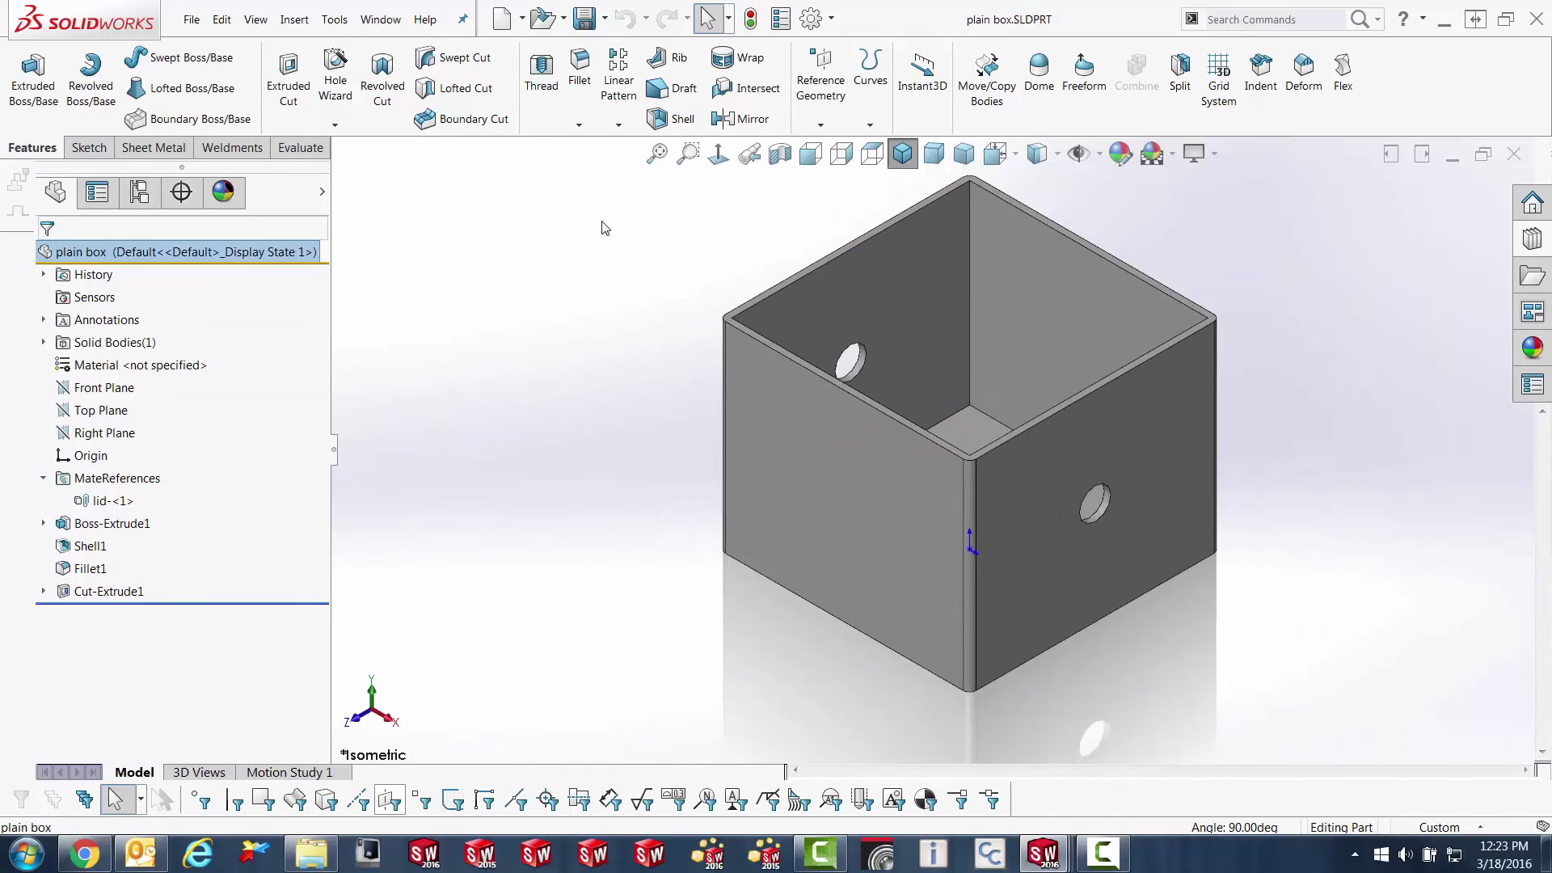
Switch to the plain box assembly and insert box lid.SLDPRT from the Mate Reference folder in Windows Explorer.
{"action": "key", "text": "ctrl+Tab"}
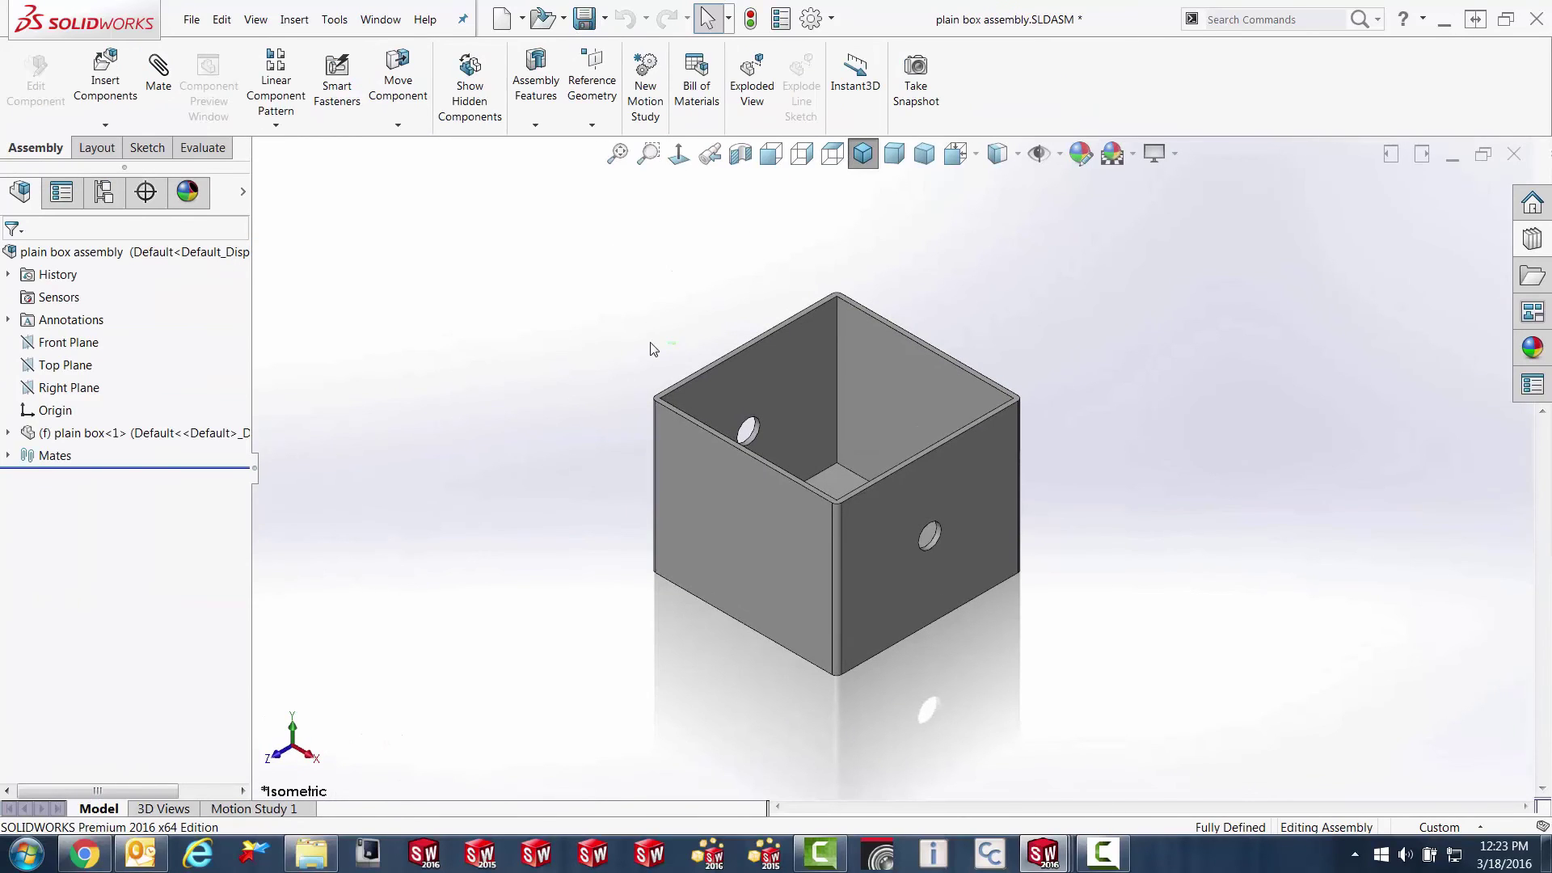
{"action": "key", "text": "alt+Tab"}
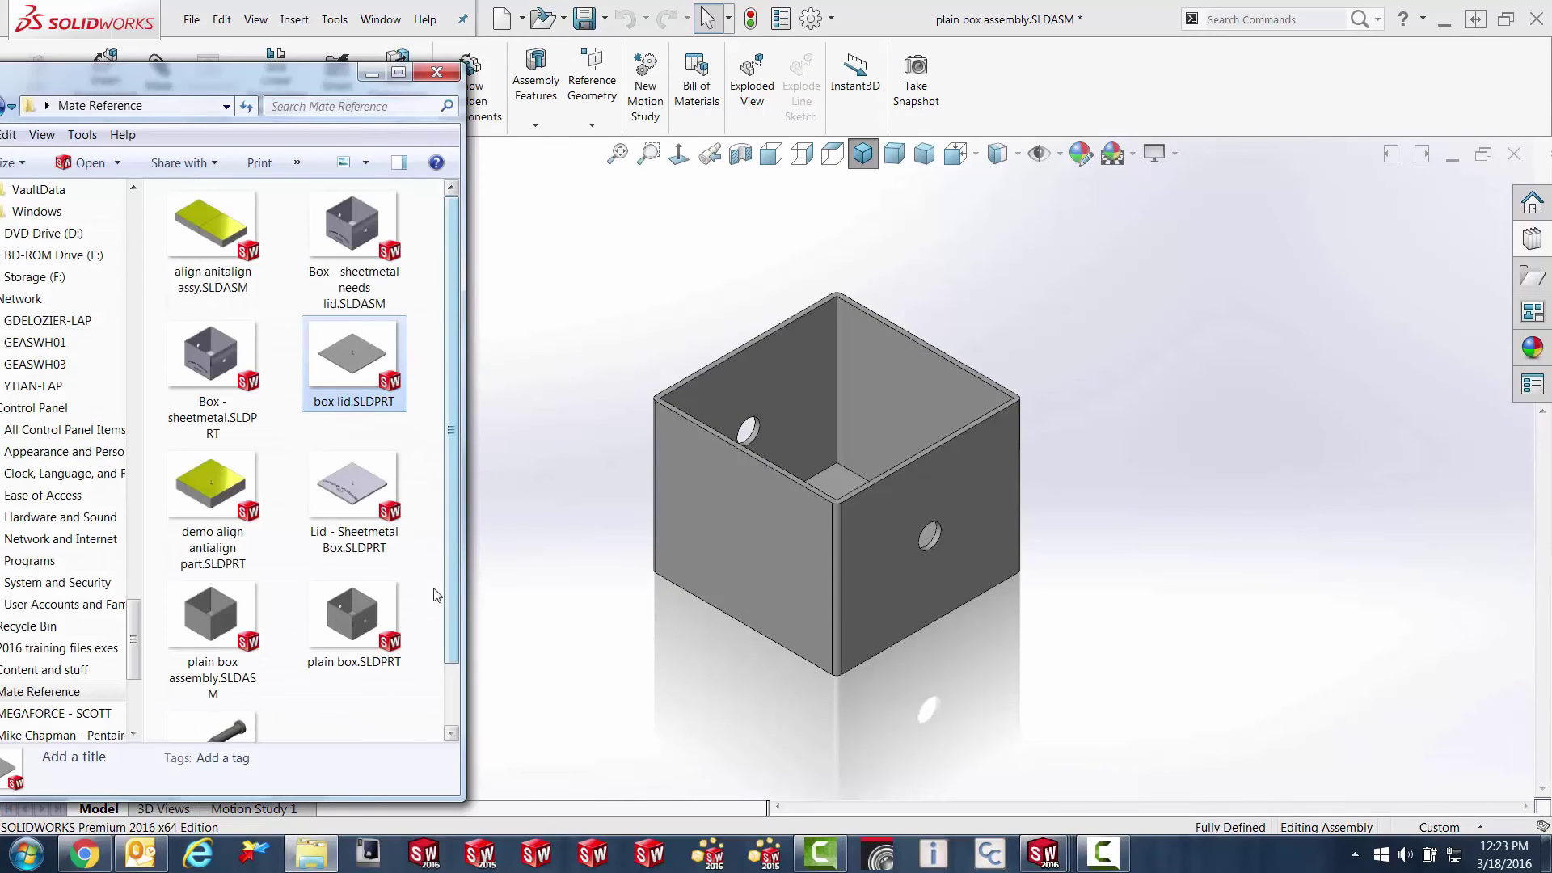
{"action": "left_click_drag", "start_coordinate": [380, 392], "coordinate": [631, 408]}
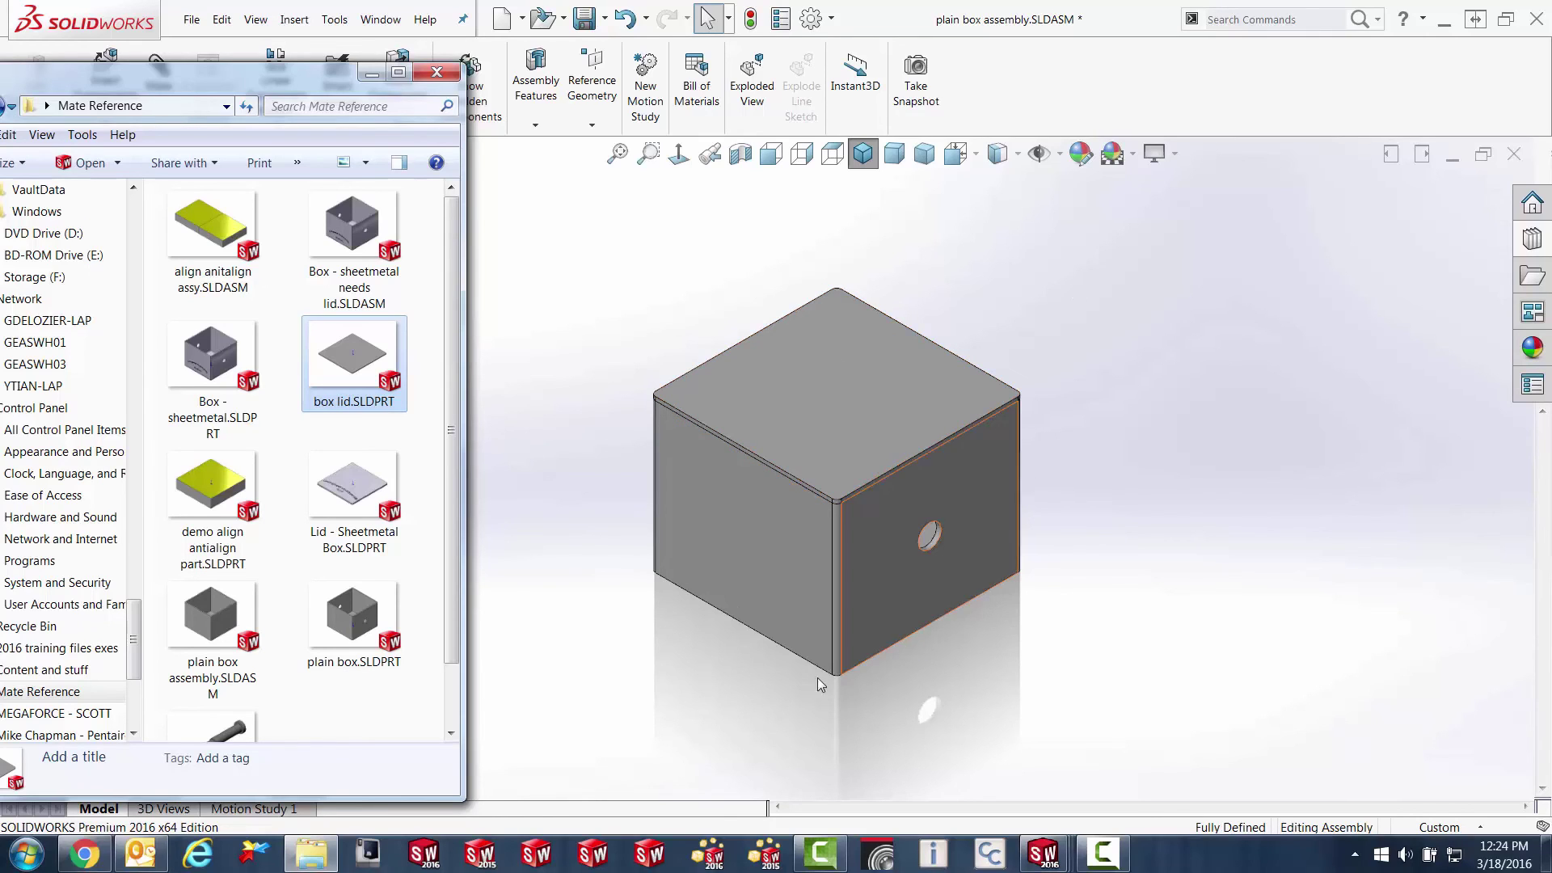
Open Worm Gear Shaft special.SLDPRT and create a mate reference with the circular edge under the shaft's head as the primary entity.
{"action": "left_click_drag", "start_coordinate": [212, 728], "coordinate": [1088, 91]}
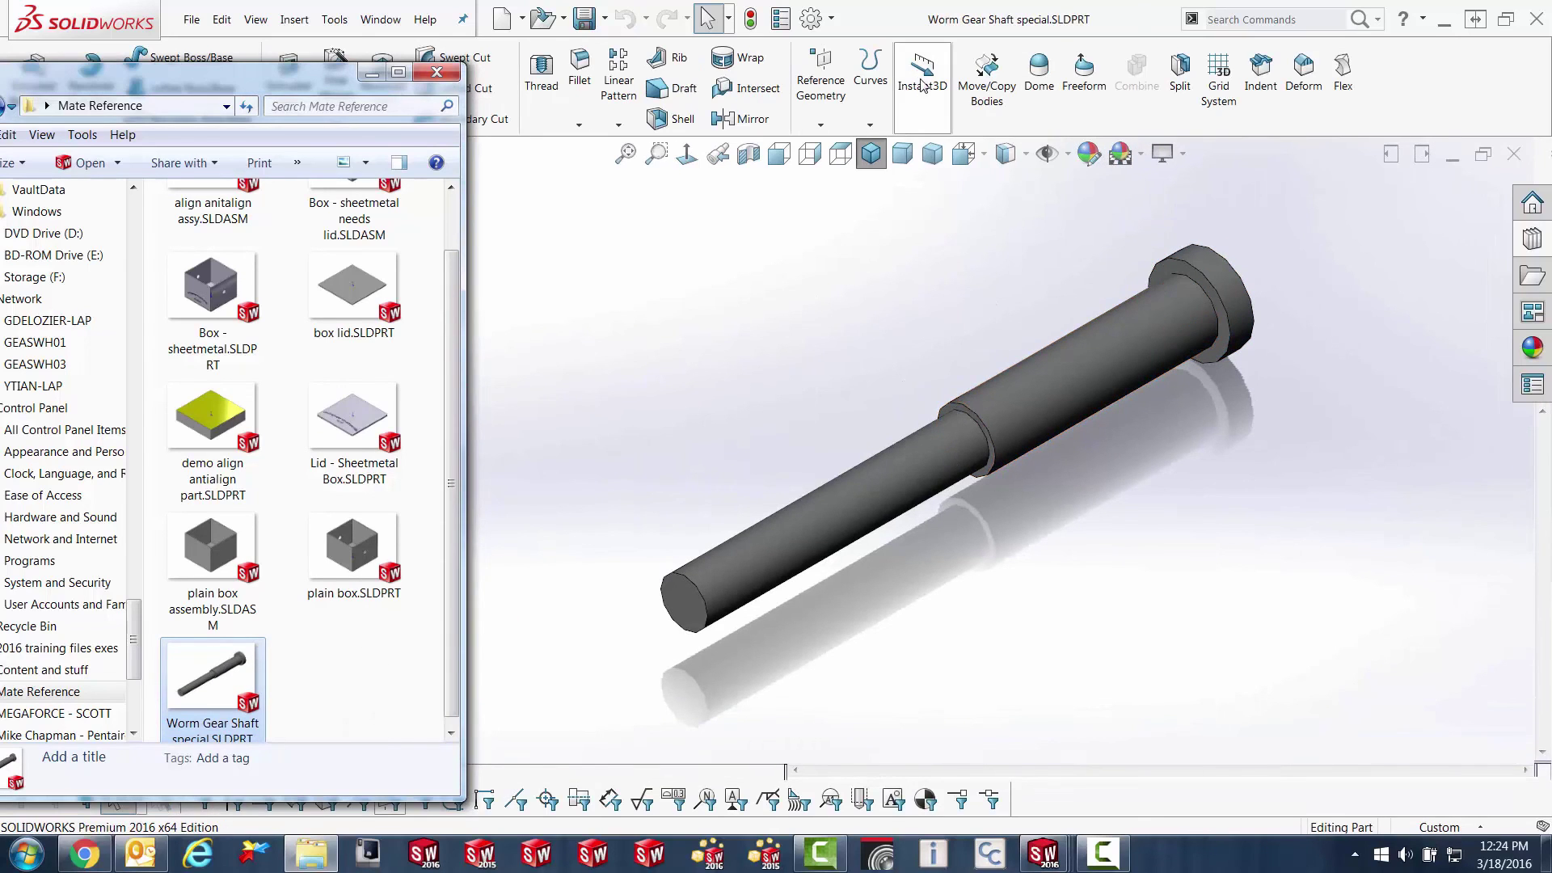
{"action": "left_click", "coordinate": [832, 85]}
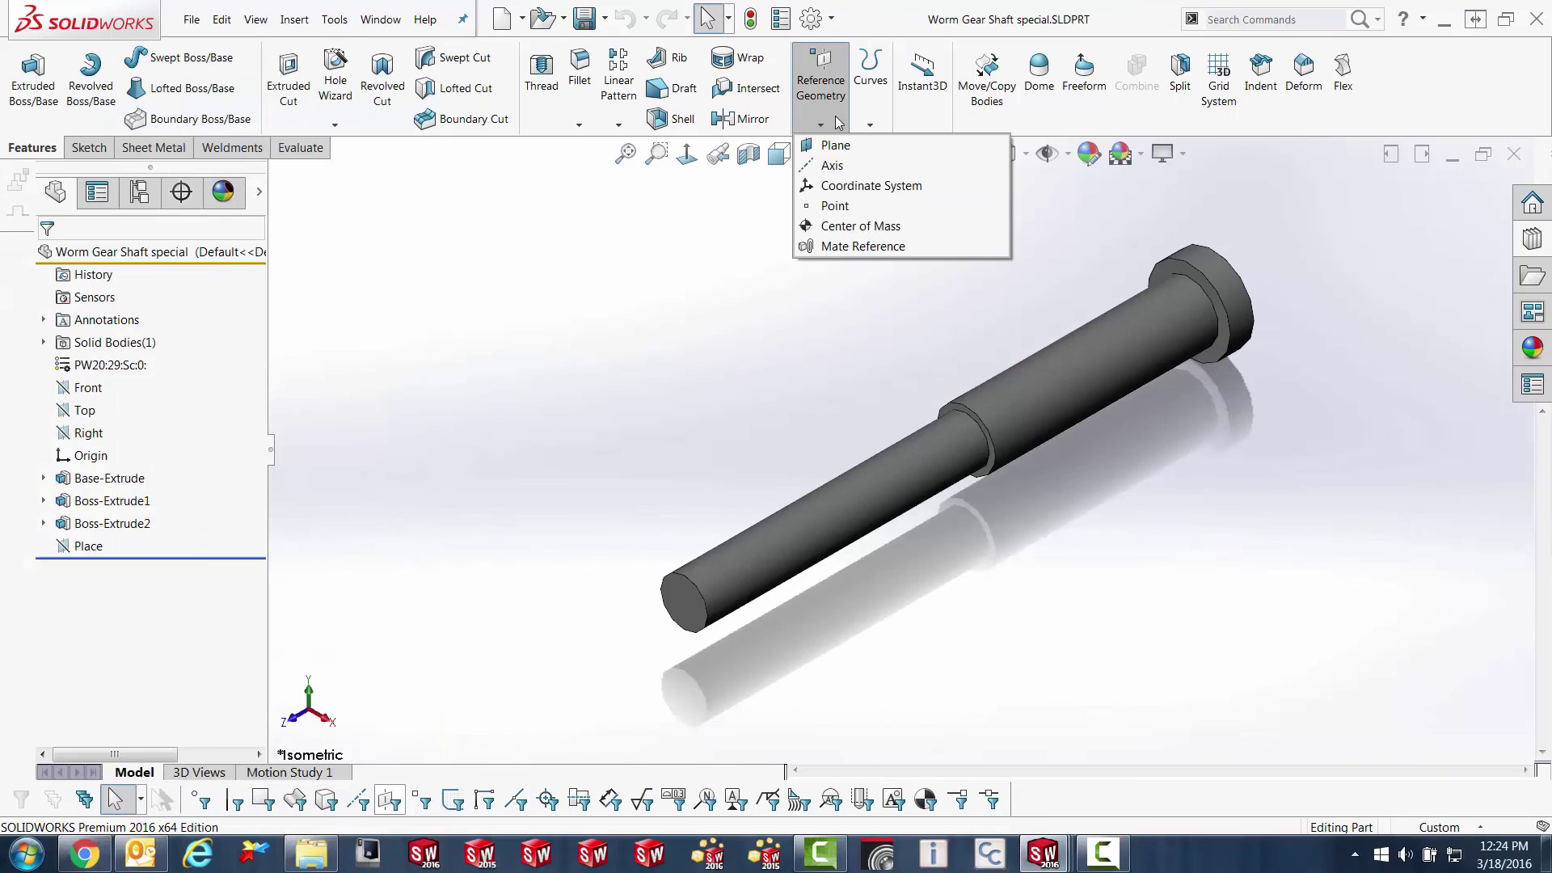
{"action": "left_click", "coordinate": [824, 246]}
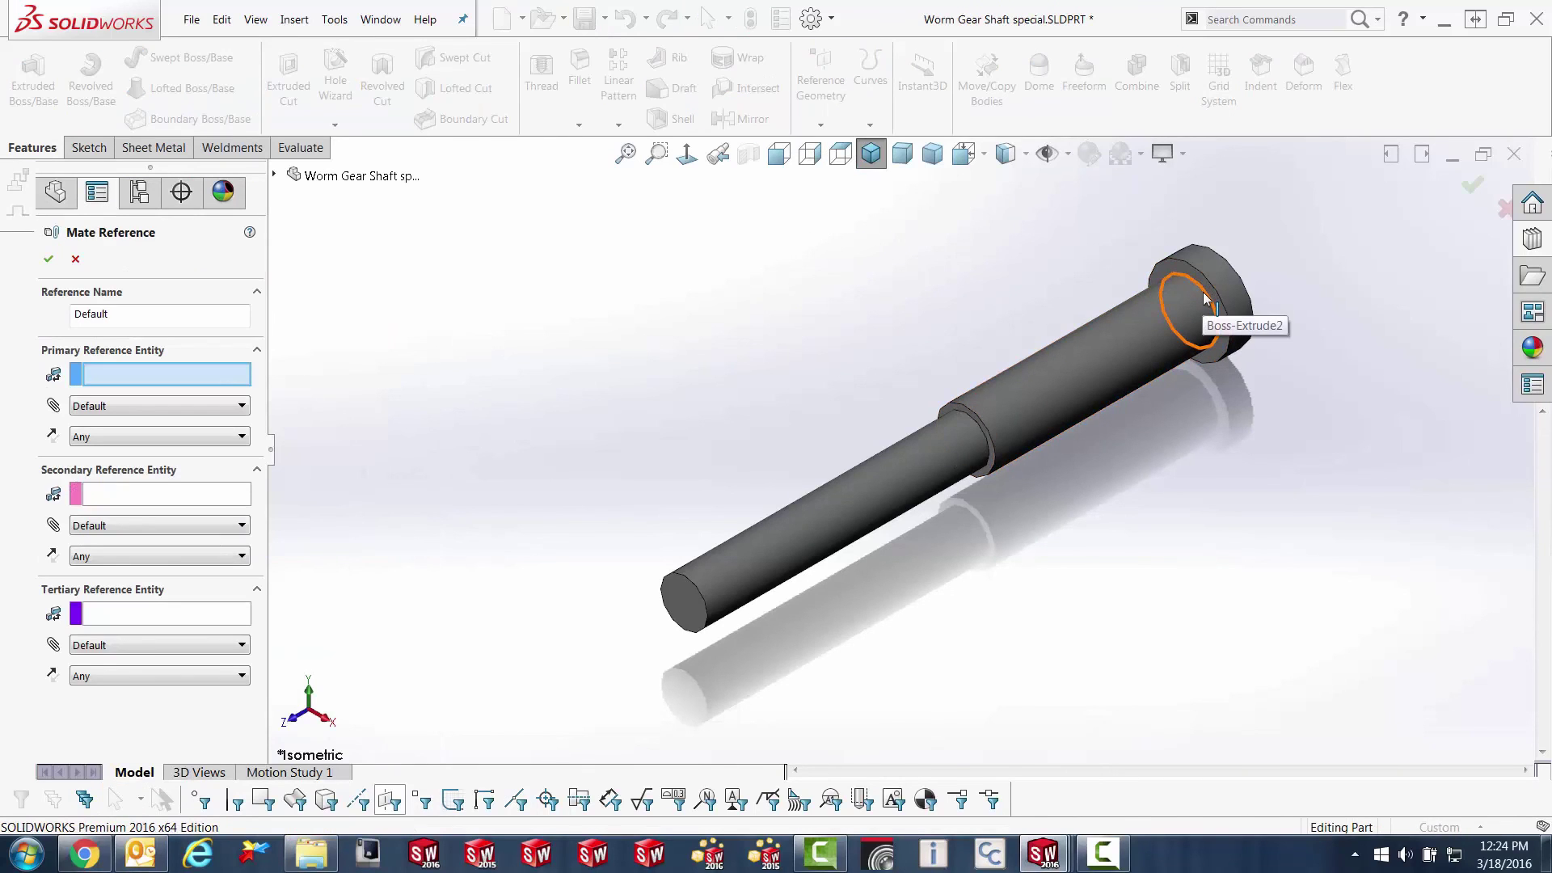
{"action": "left_click", "coordinate": [1204, 299]}
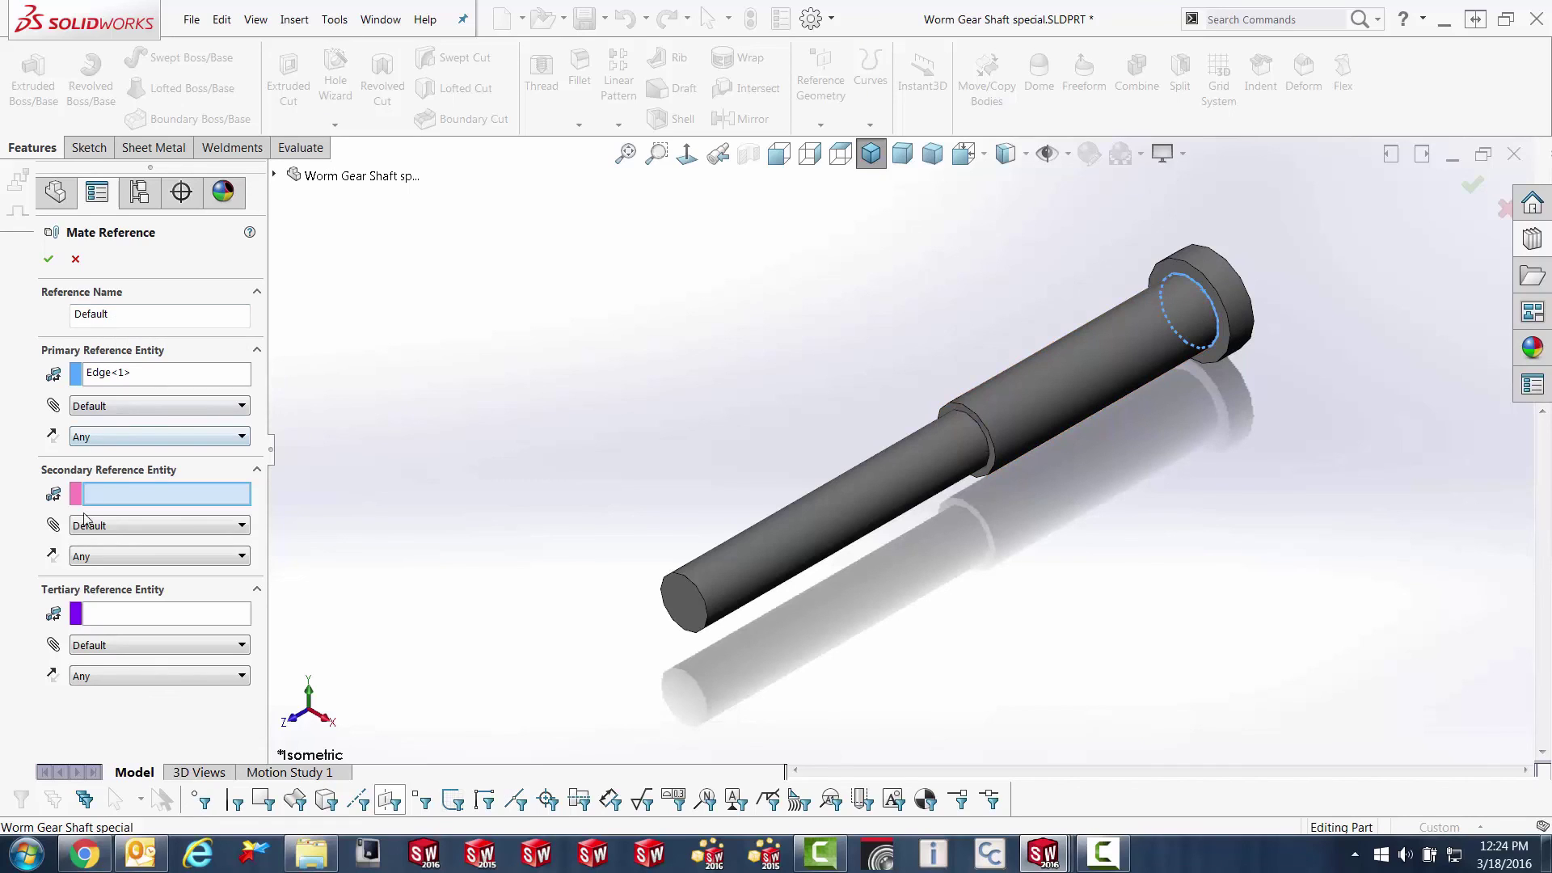
{"action": "left_click", "coordinate": [48, 260]}
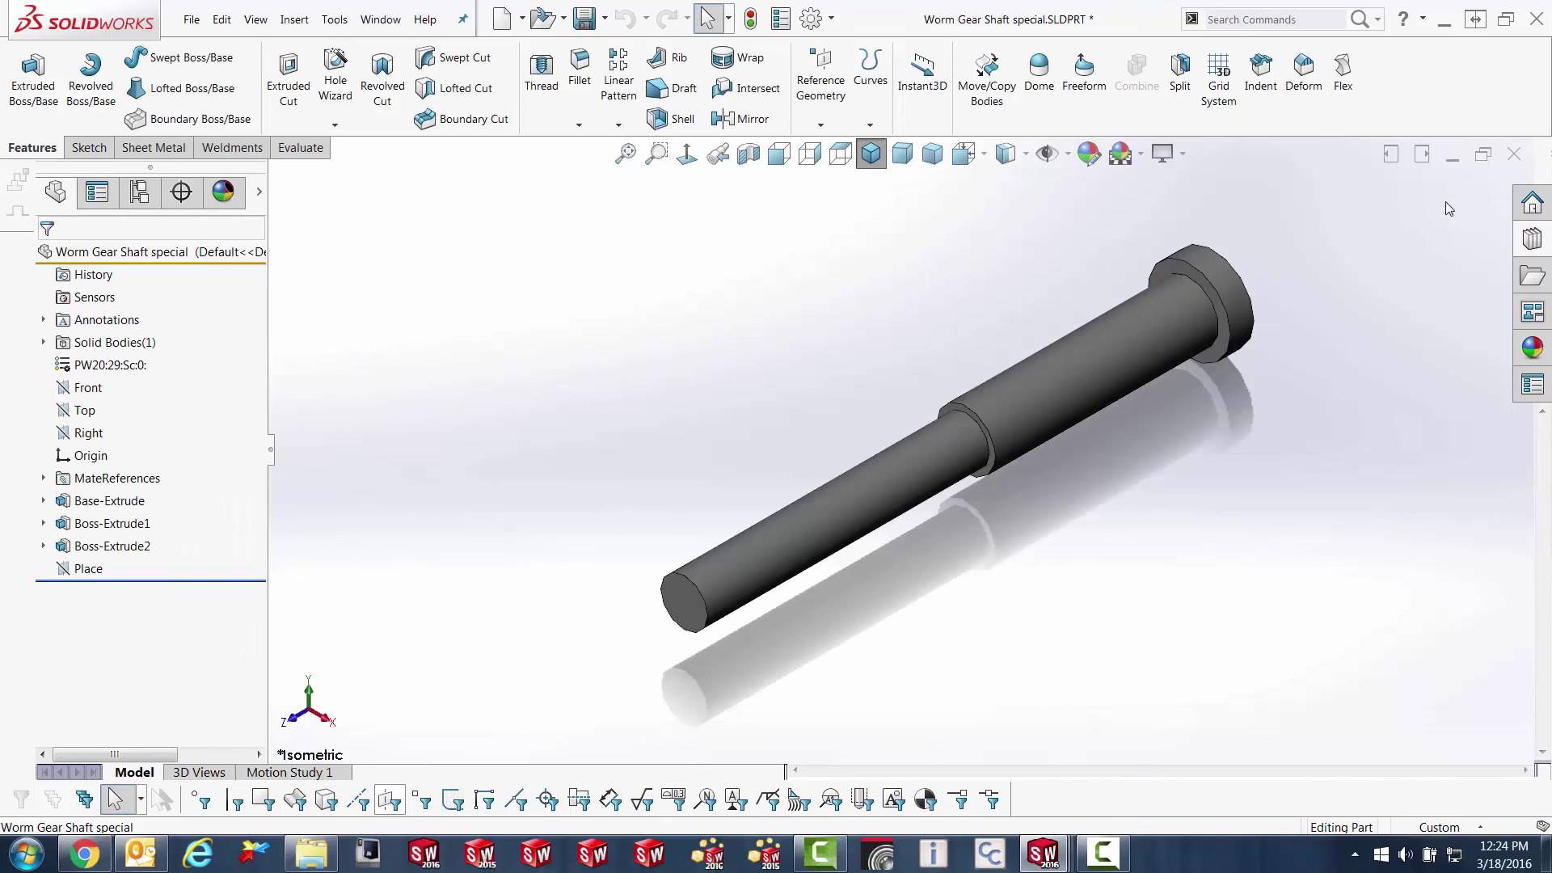
Save and close the shaft part, and insert it from the Mate Reference folder into the side hole of the plain box assembly.
{"action": "left_click", "coordinate": [590, 23]}
{"action": "left_click", "coordinate": [1514, 154]}
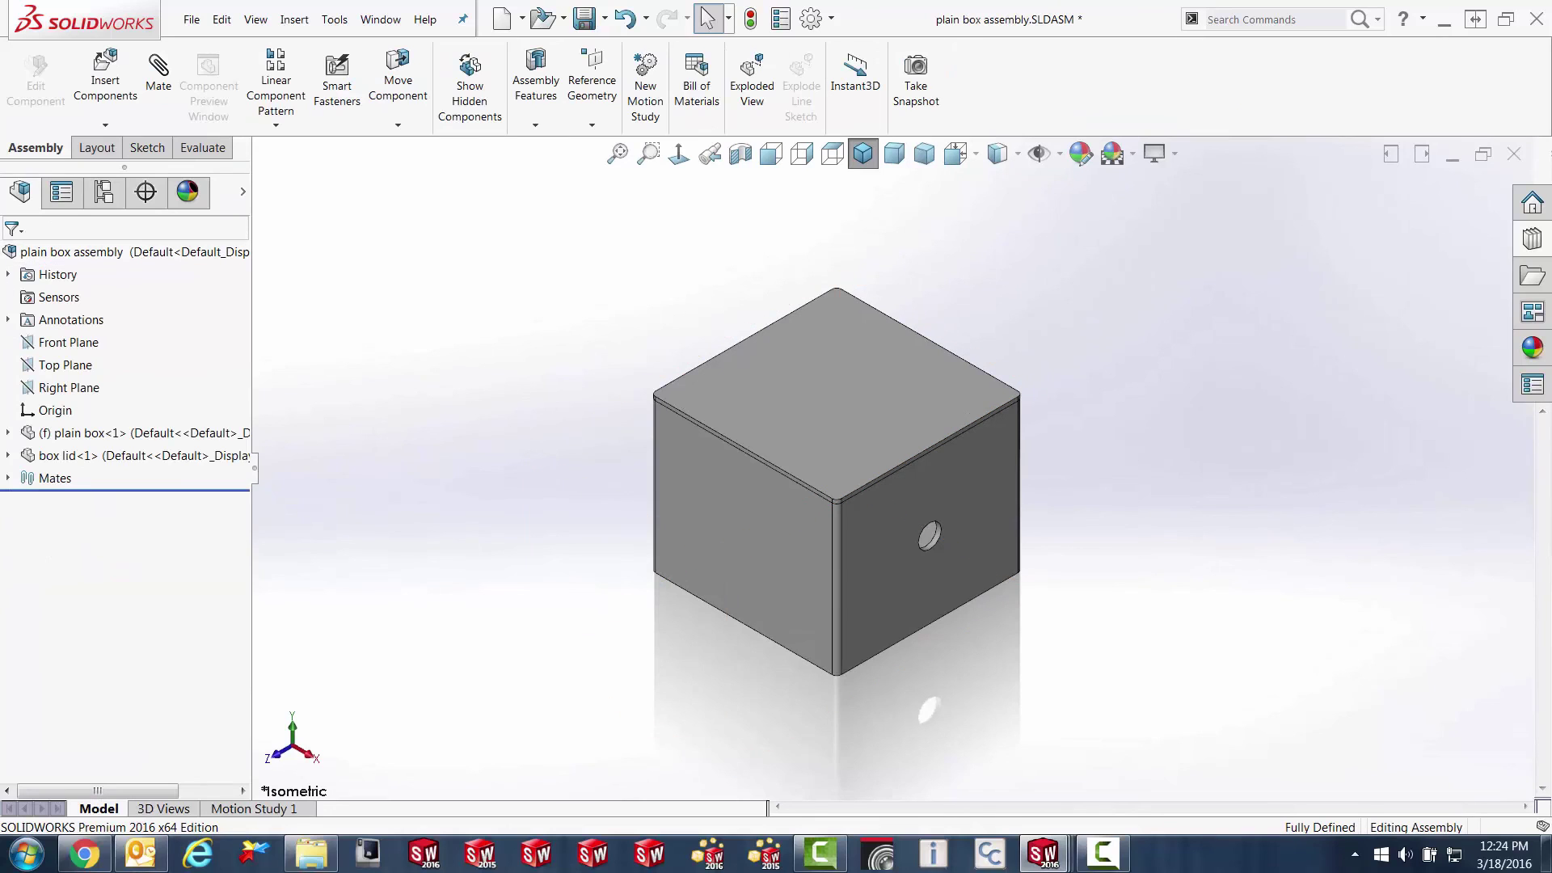
{"action": "key", "text": "alt+Tab"}
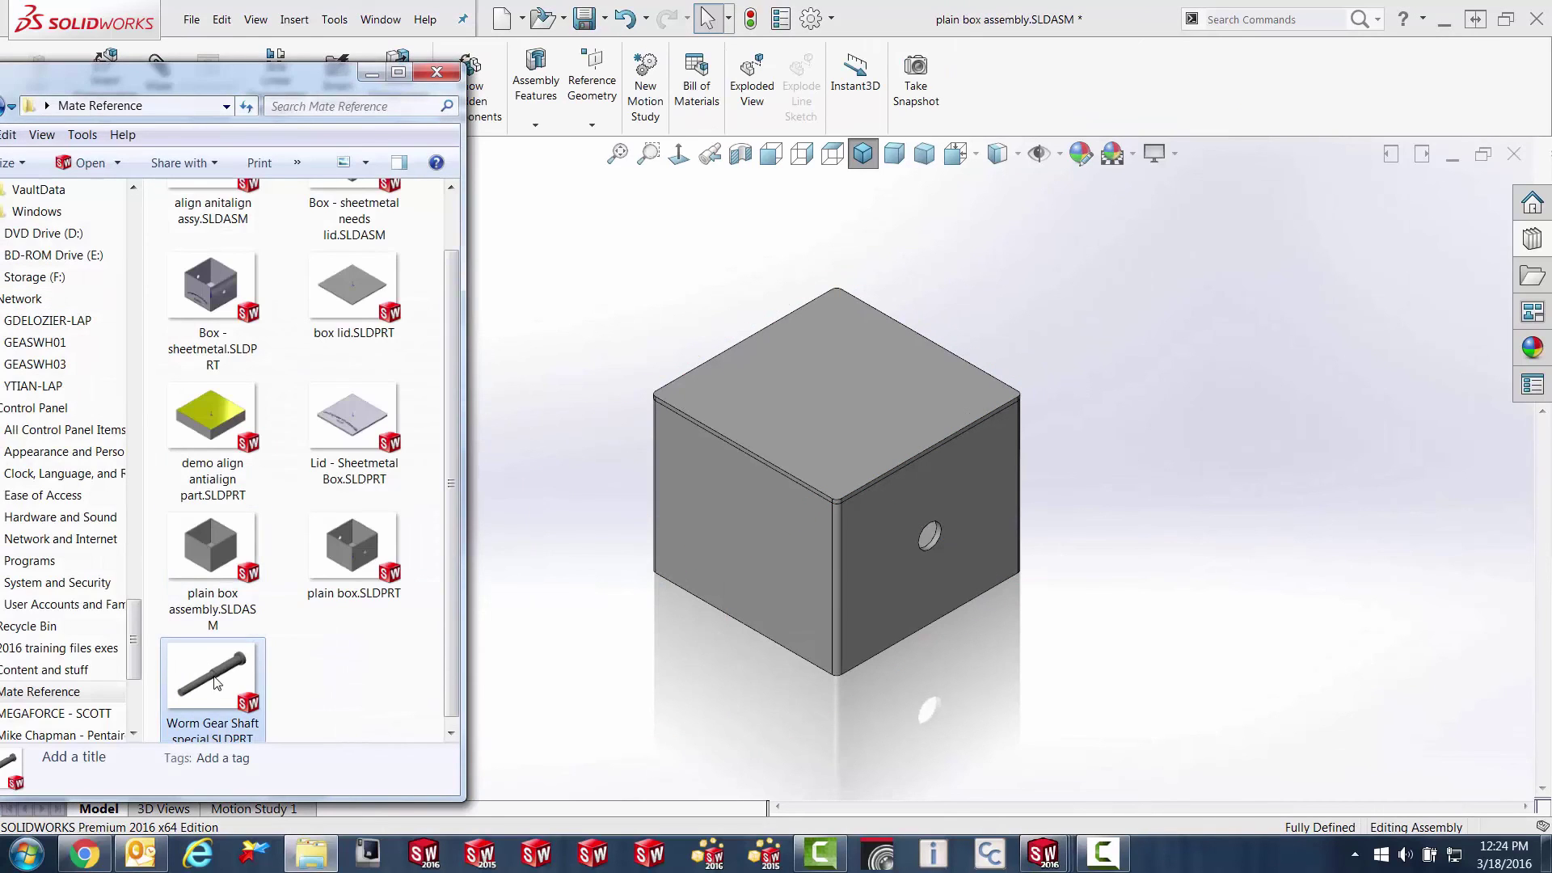
{"action": "left_click_drag", "start_coordinate": [216, 683], "coordinate": [939, 545]}
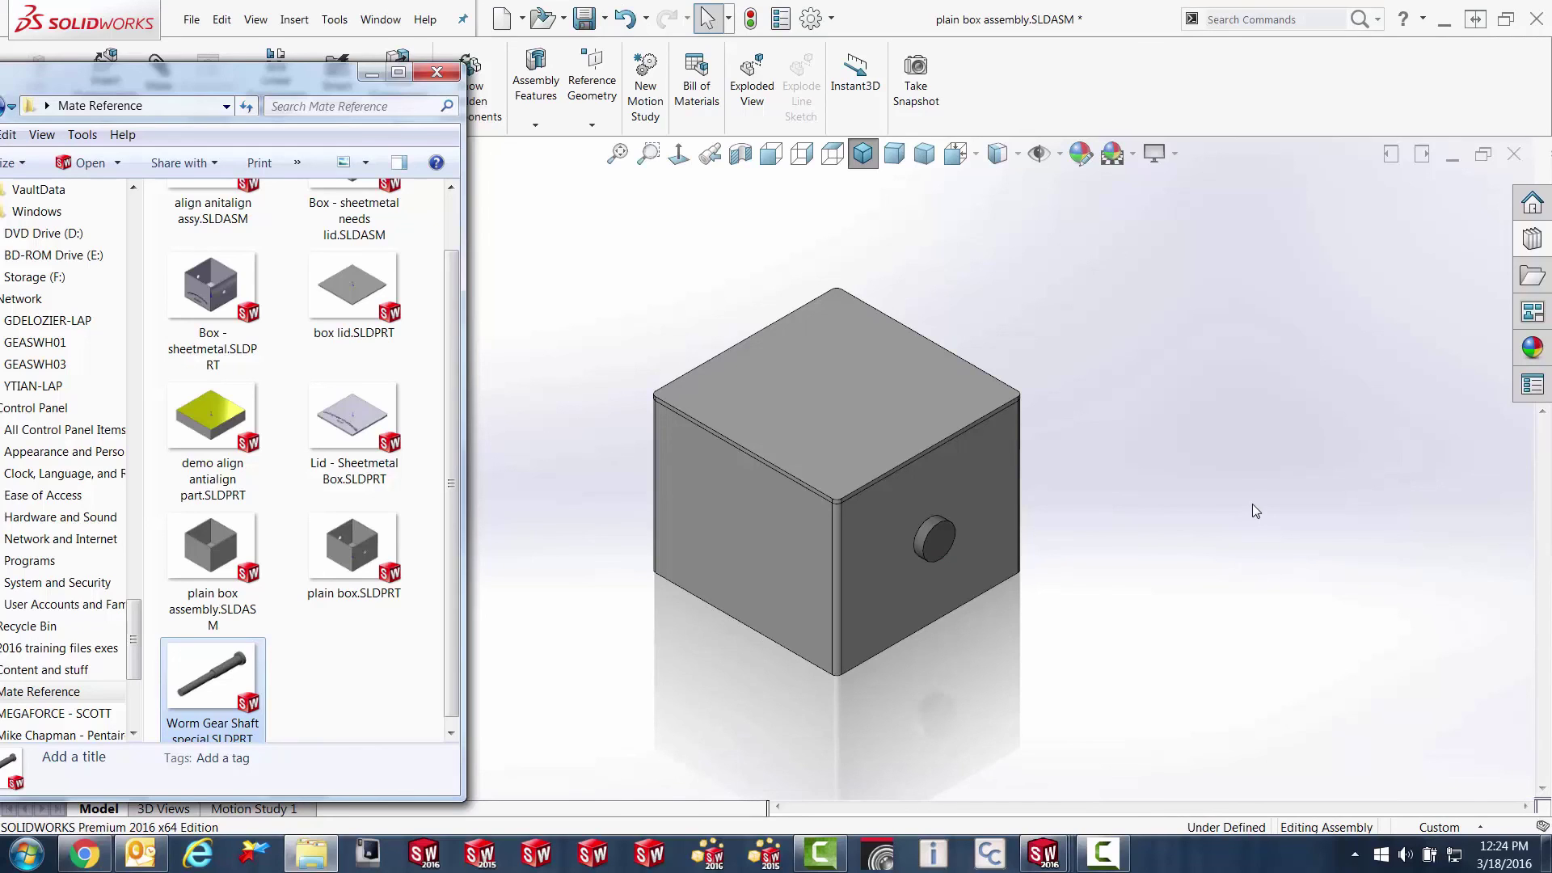